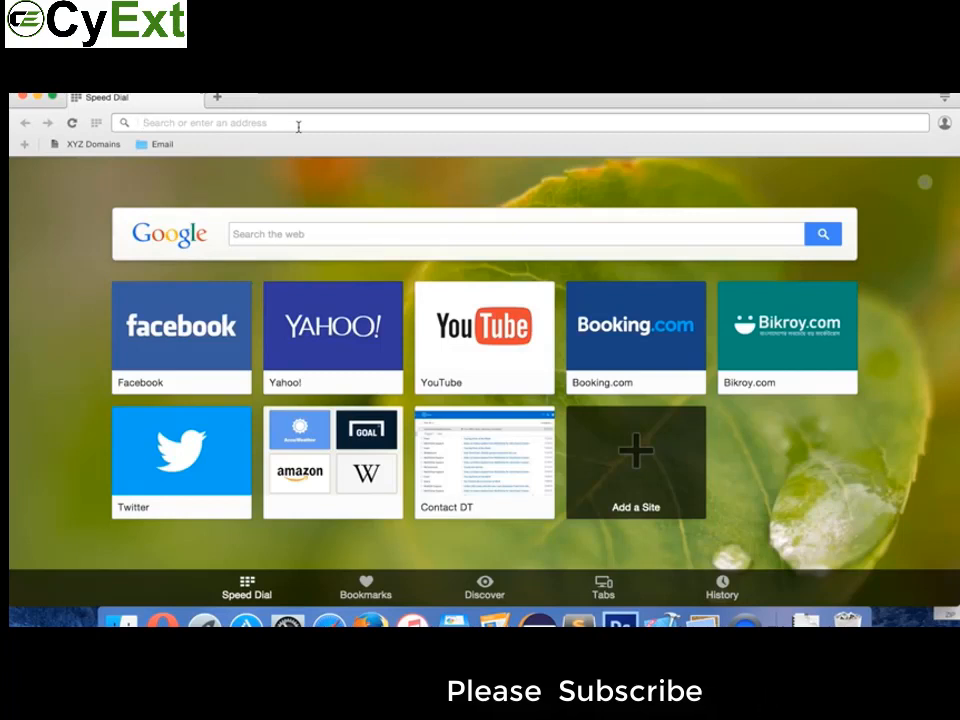
Step: Load the buy.xyz website from Opera's address bar using the autocompleted suggestion
text(buy)
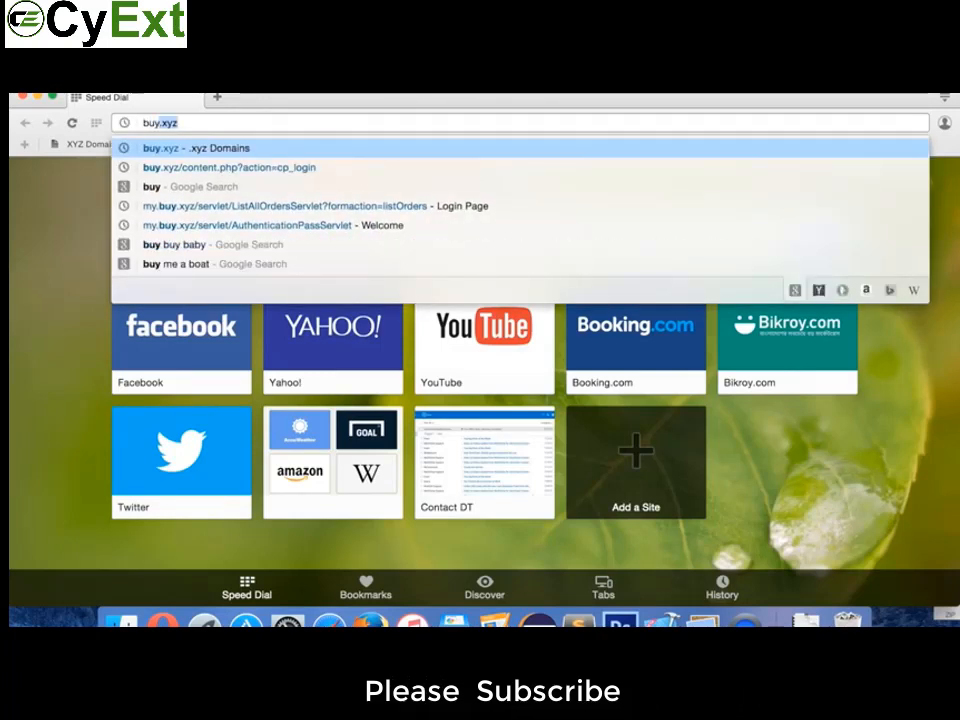
key(Return)
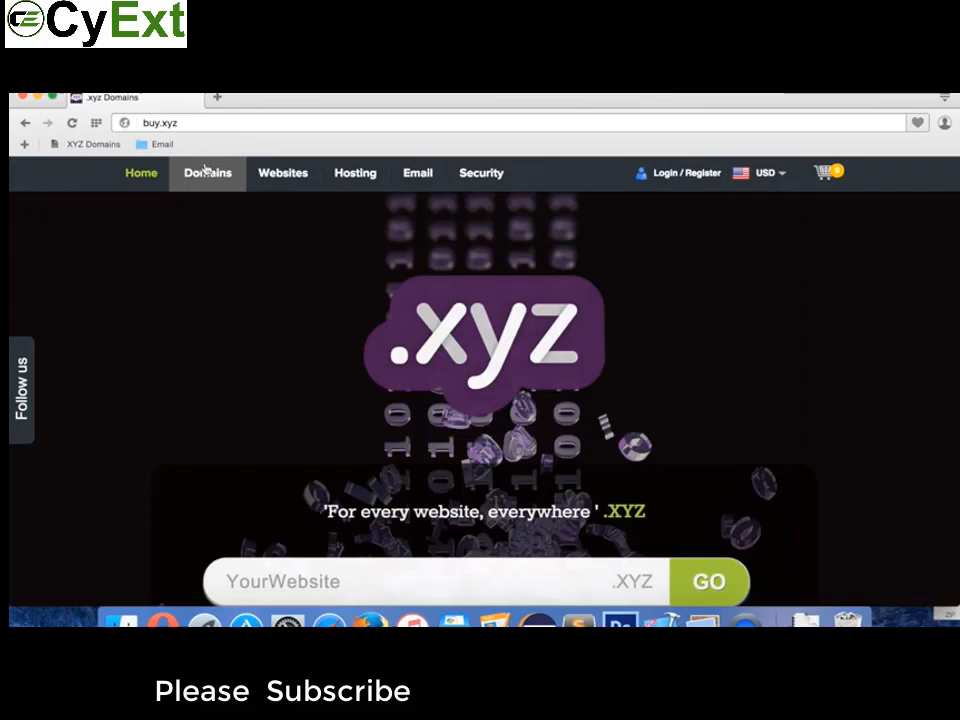
Step: Sign in to buy.xyz with Remember Me ticked and open My account
mouse_move(205, 172)
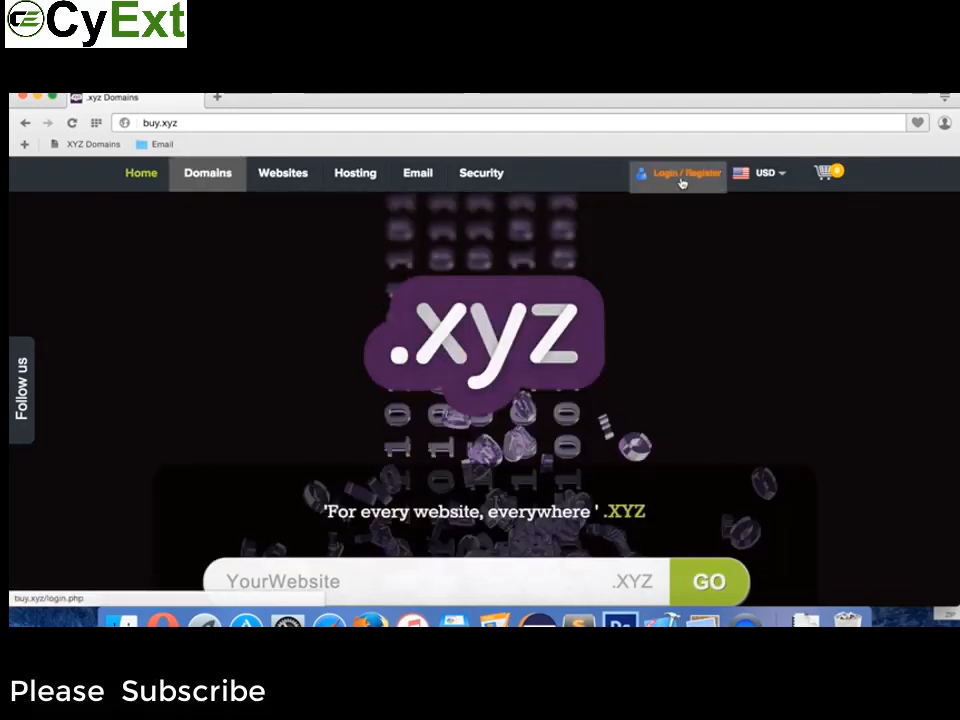
click(681, 174)
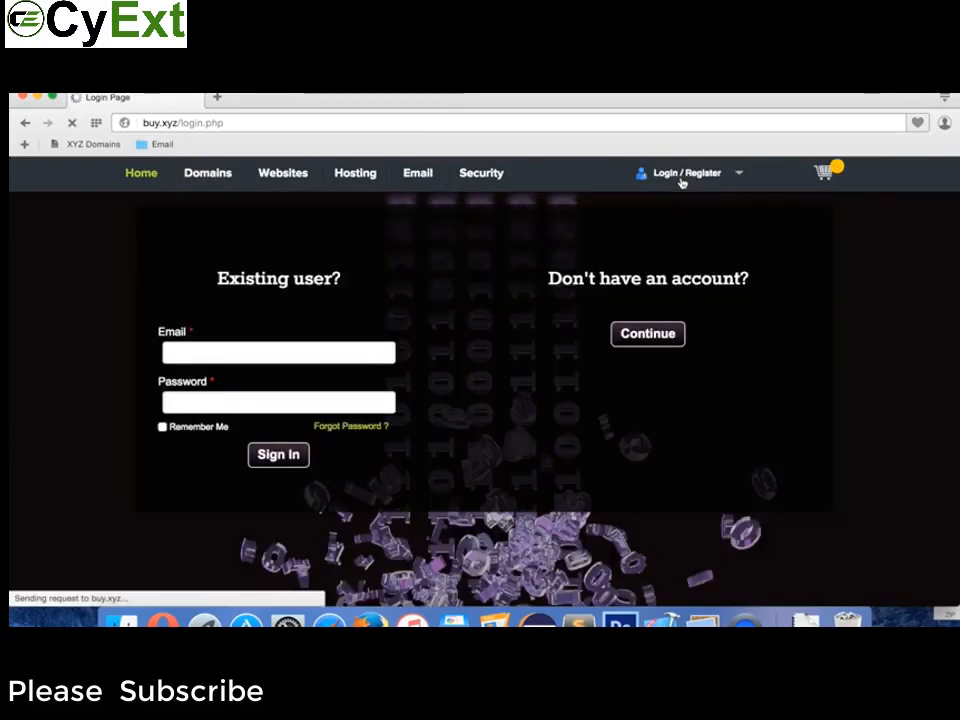
click(197, 431)
click(272, 457)
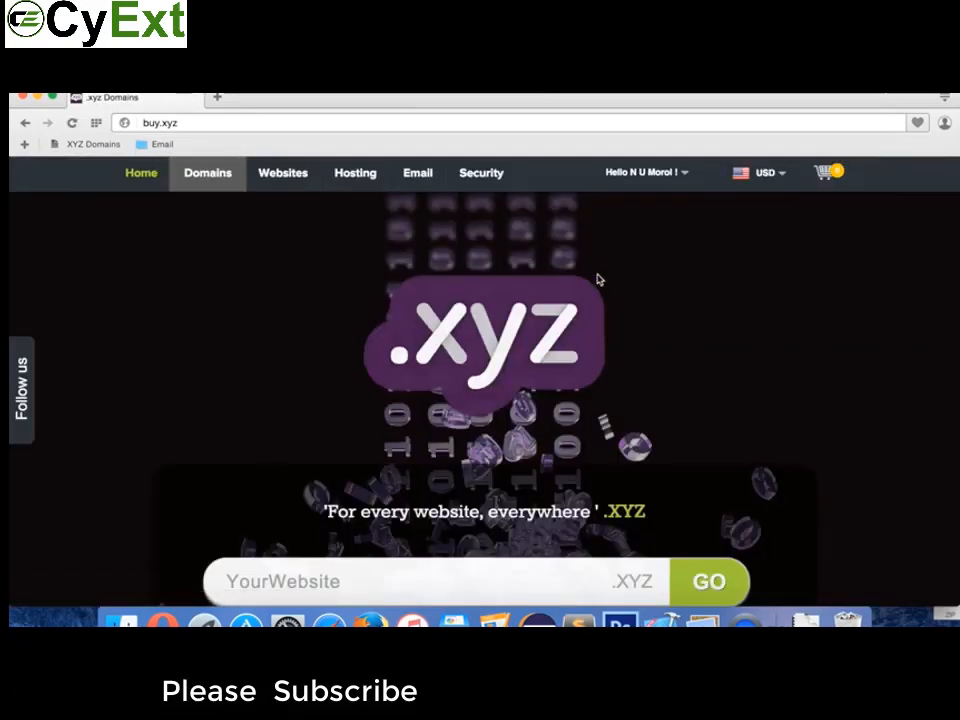
mouse_move(645, 172)
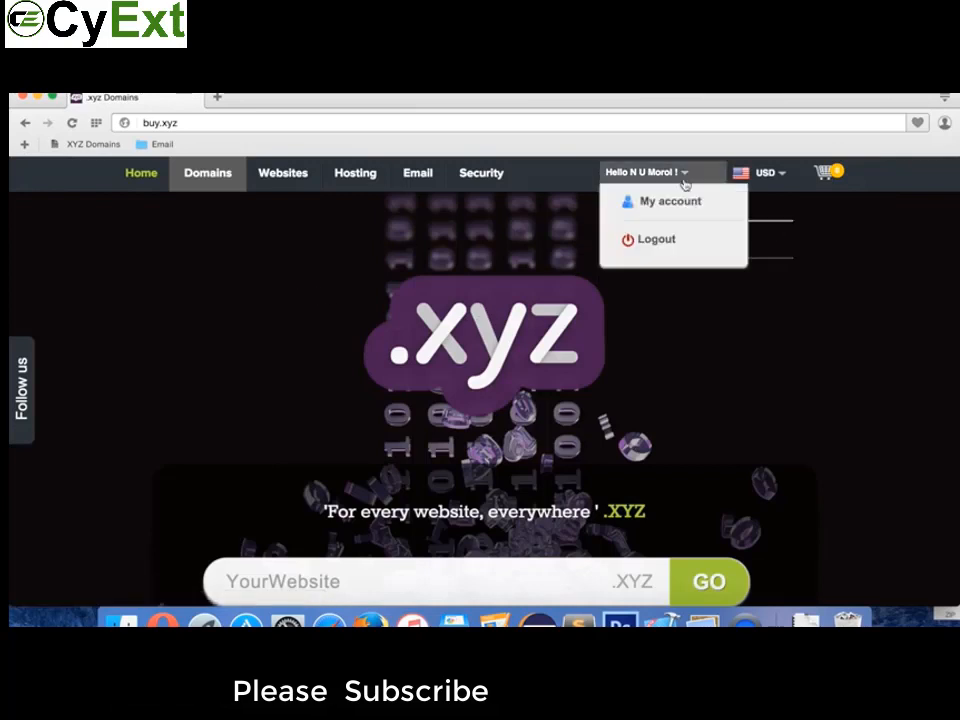
click(664, 203)
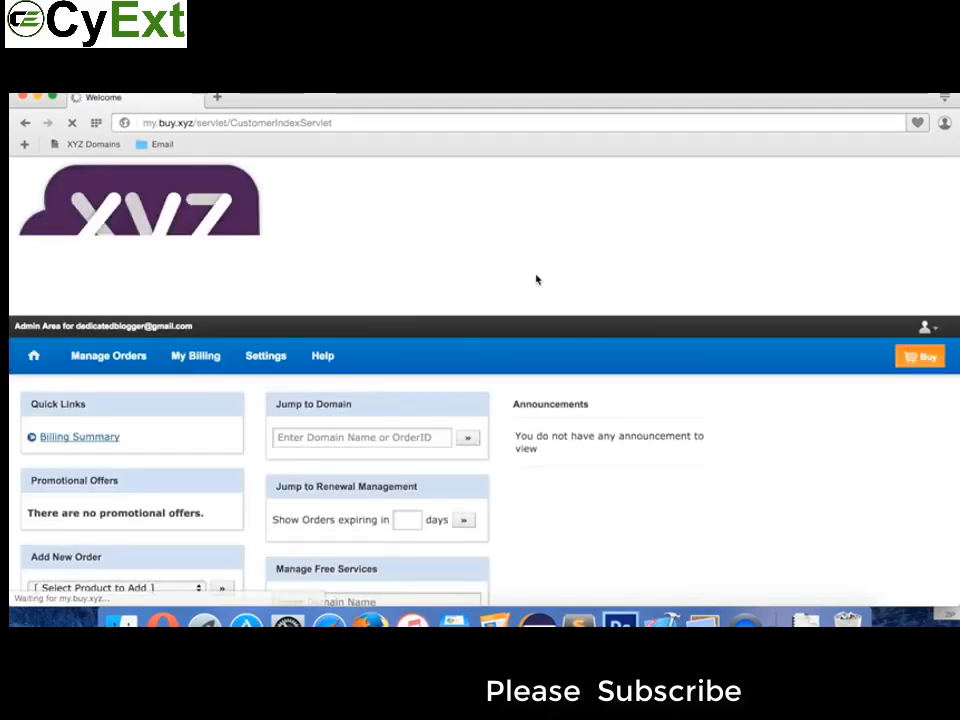
Step: Show List/Search Orders, listing three .xyz domains all expiring Jun 15, 2016
scroll(371, 274, down, 2)
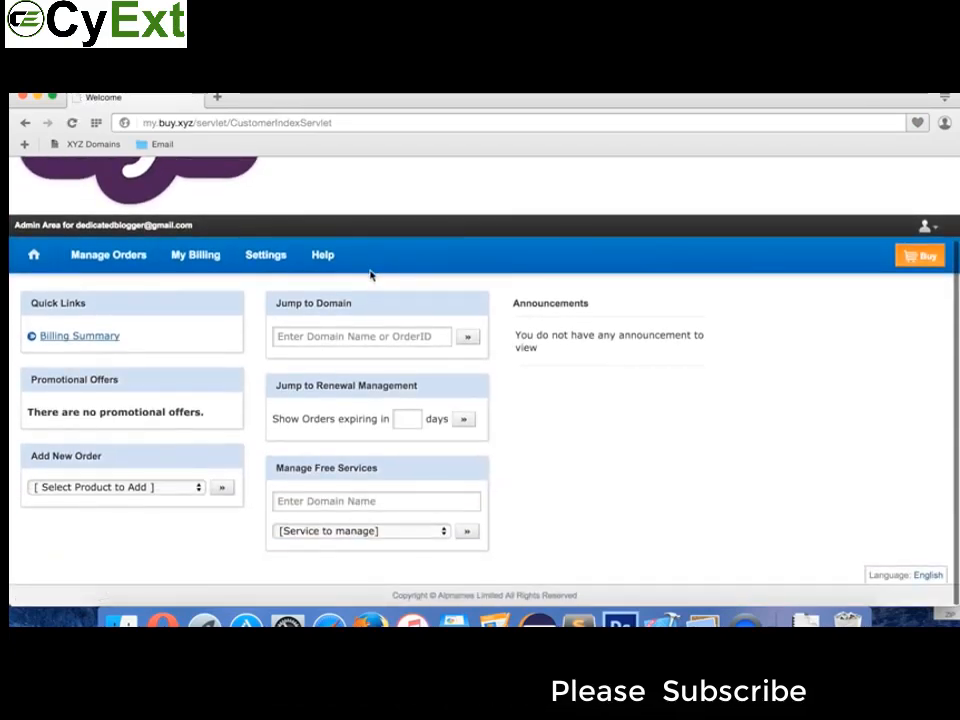
mouse_move(84, 259)
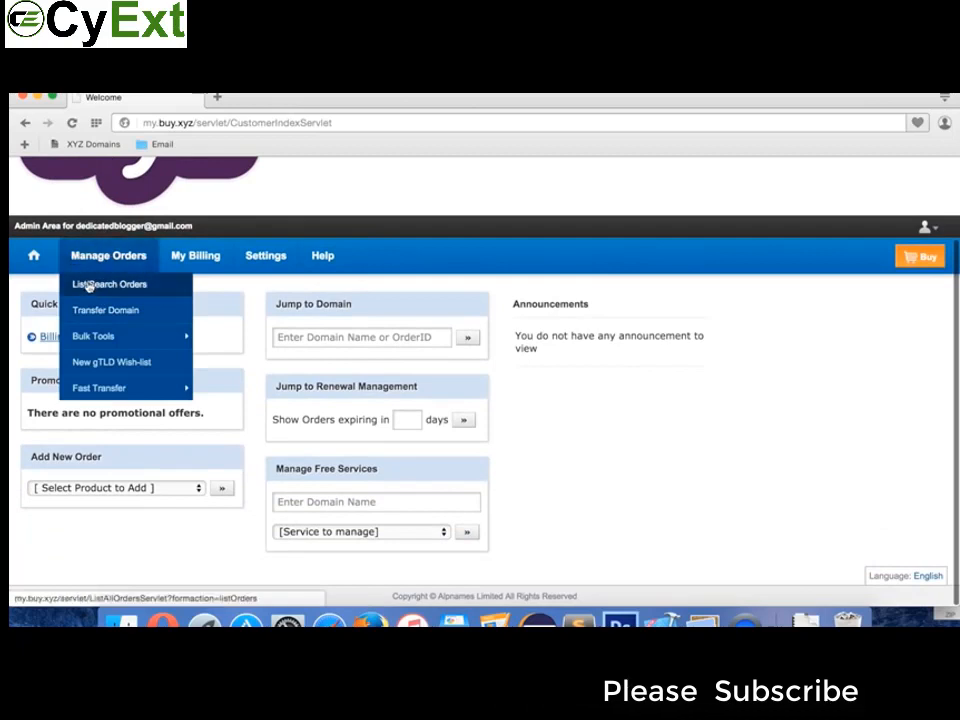
click(98, 286)
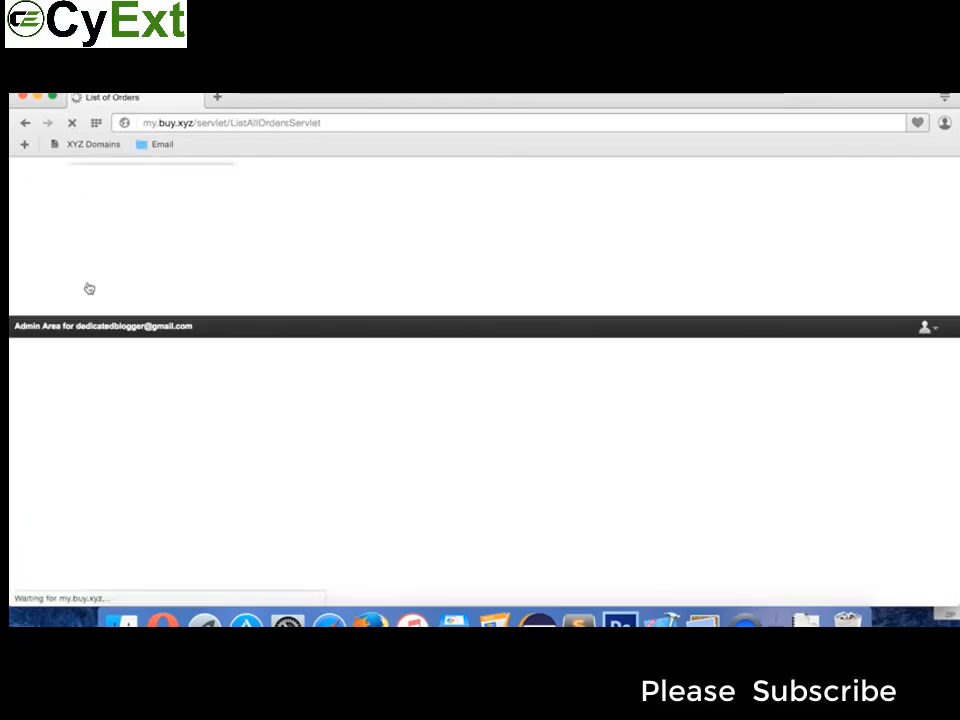
mouse_move(220, 357)
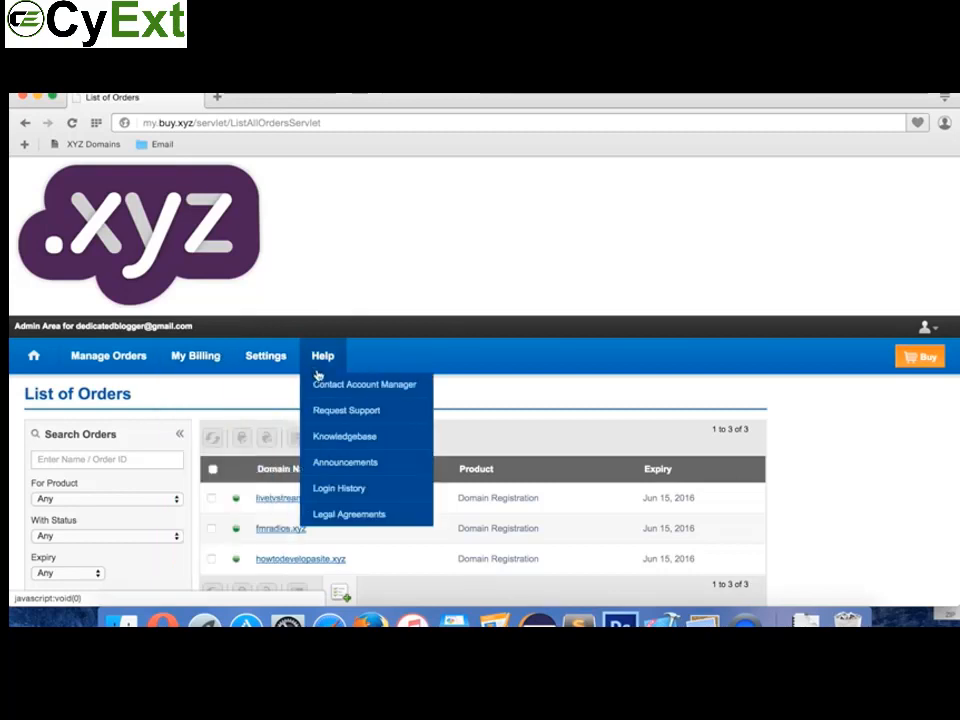
scroll(250, 389, down, 5)
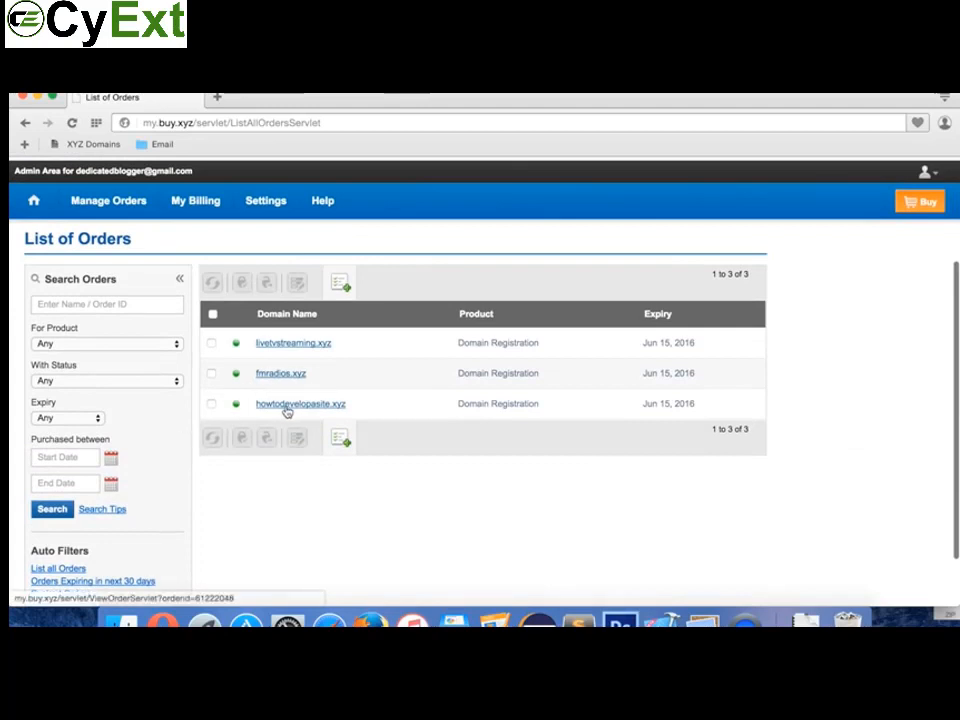
Step: Open howtodevelopasite.xyz from the orders list and scroll to its Domain Registration settings
click(285, 408)
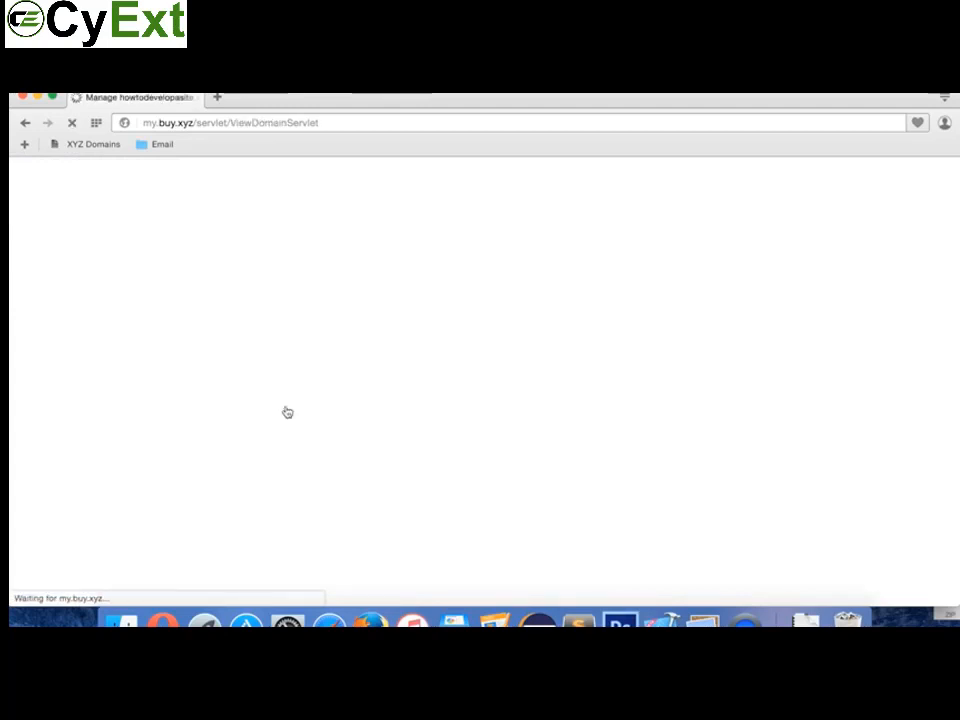
scroll(304, 434, down, 5)
scroll(304, 434, up, 4)
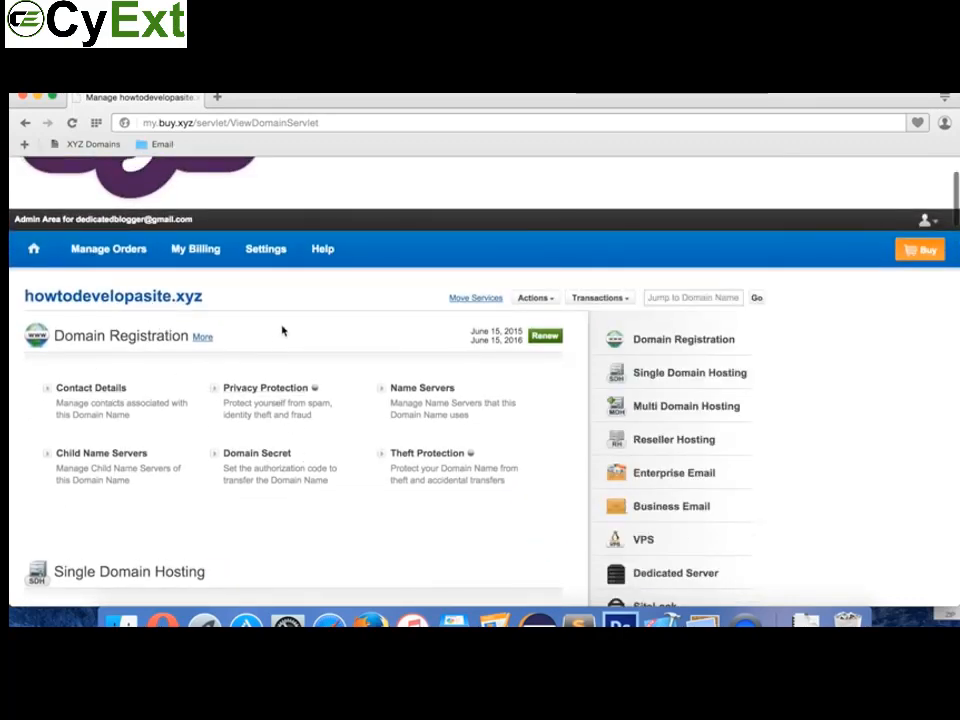
scroll(282, 331, down, 2)
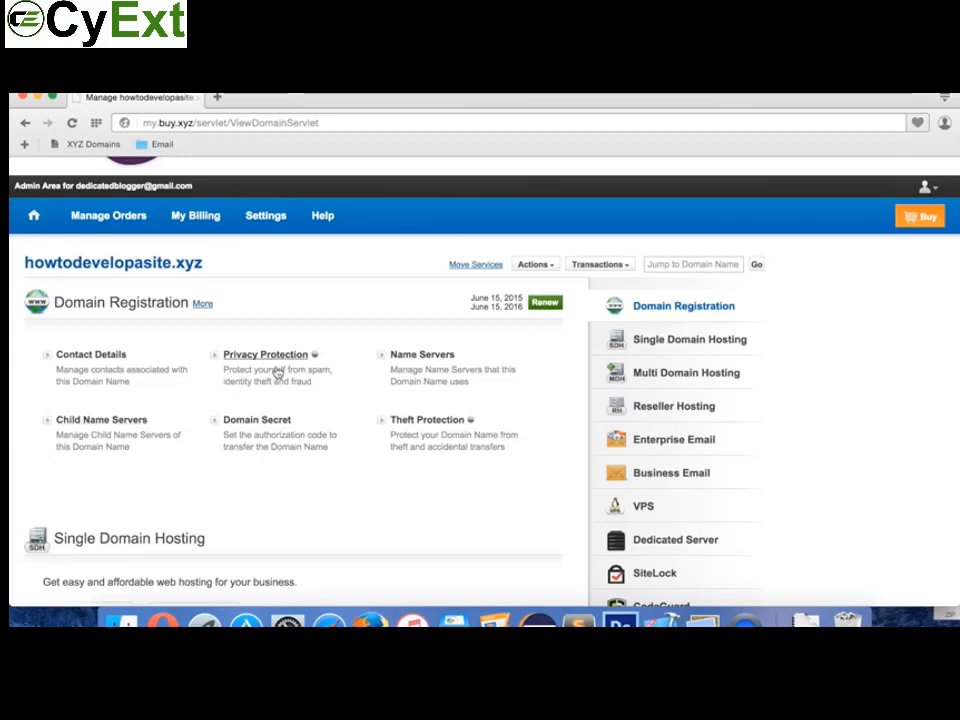
scroll(216, 504, down, 5)
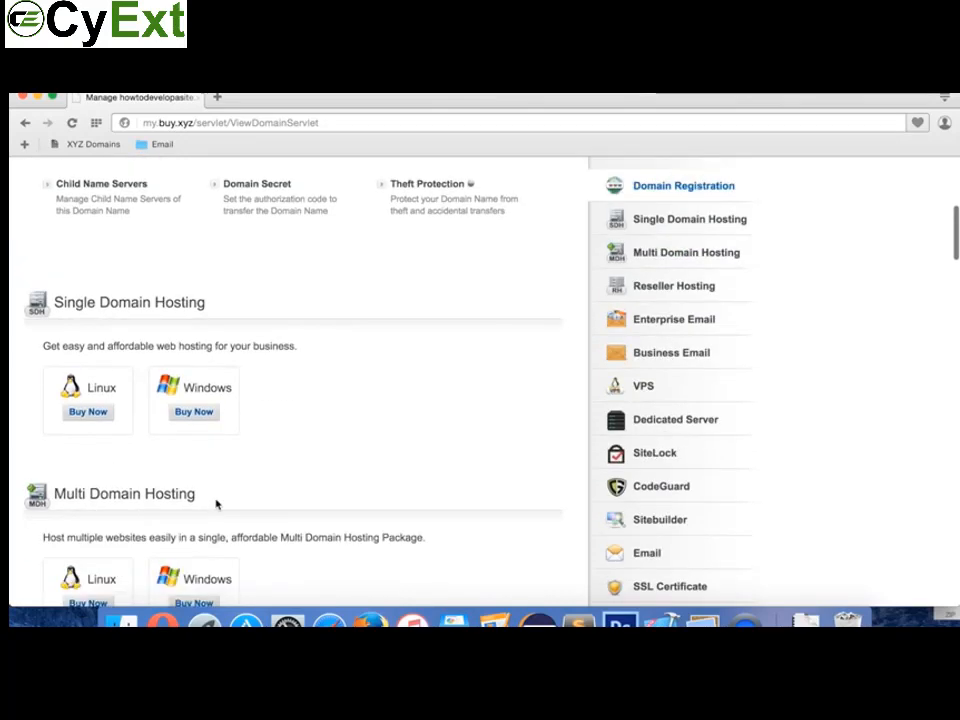
scroll(216, 504, down, 10)
scroll(216, 506, up, 15)
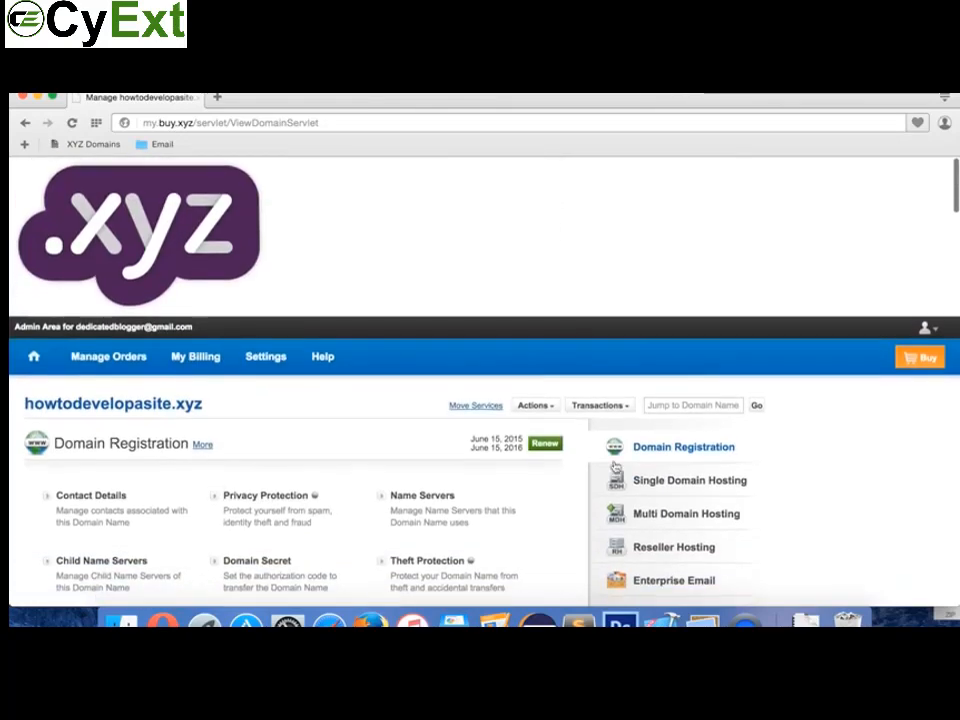
scroll(388, 596, down, 3)
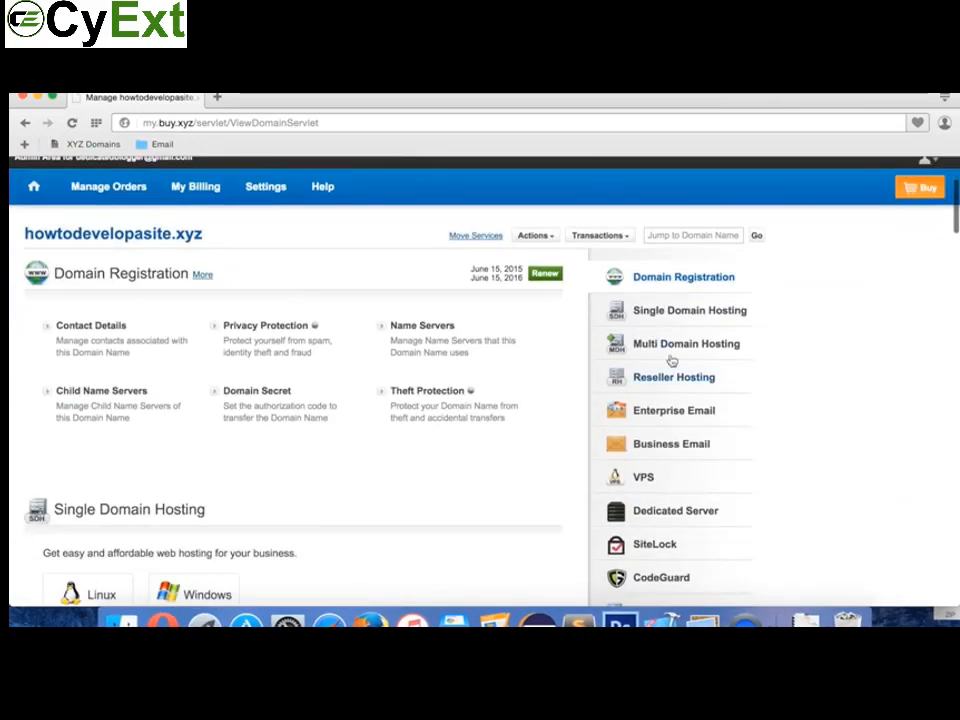
scroll(692, 512, down, 5)
scroll(692, 512, up, 8)
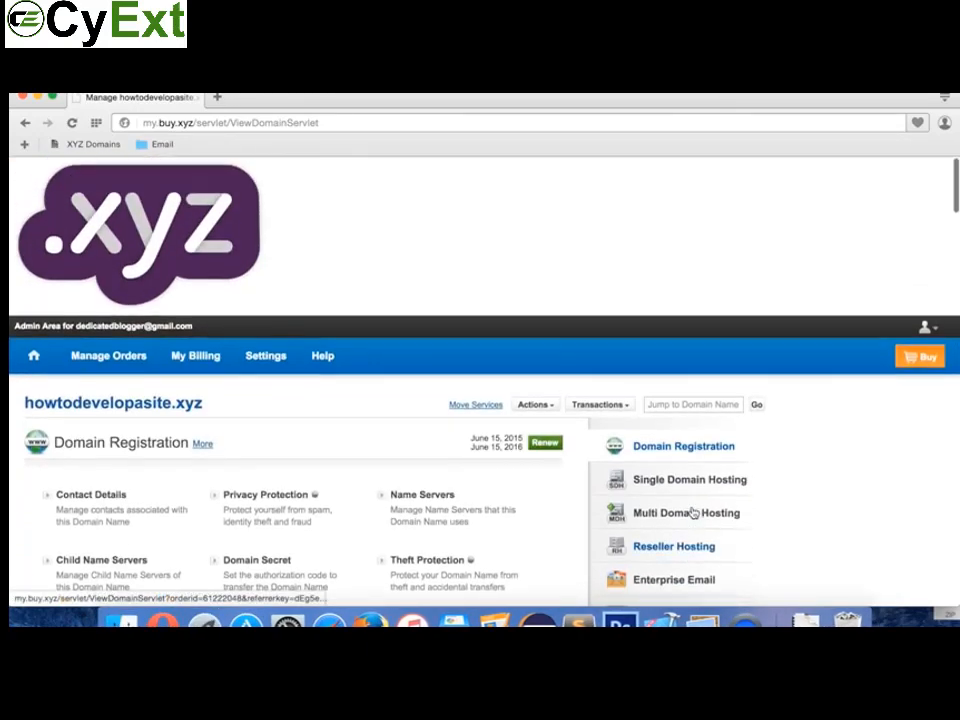
scroll(452, 491, down, 4)
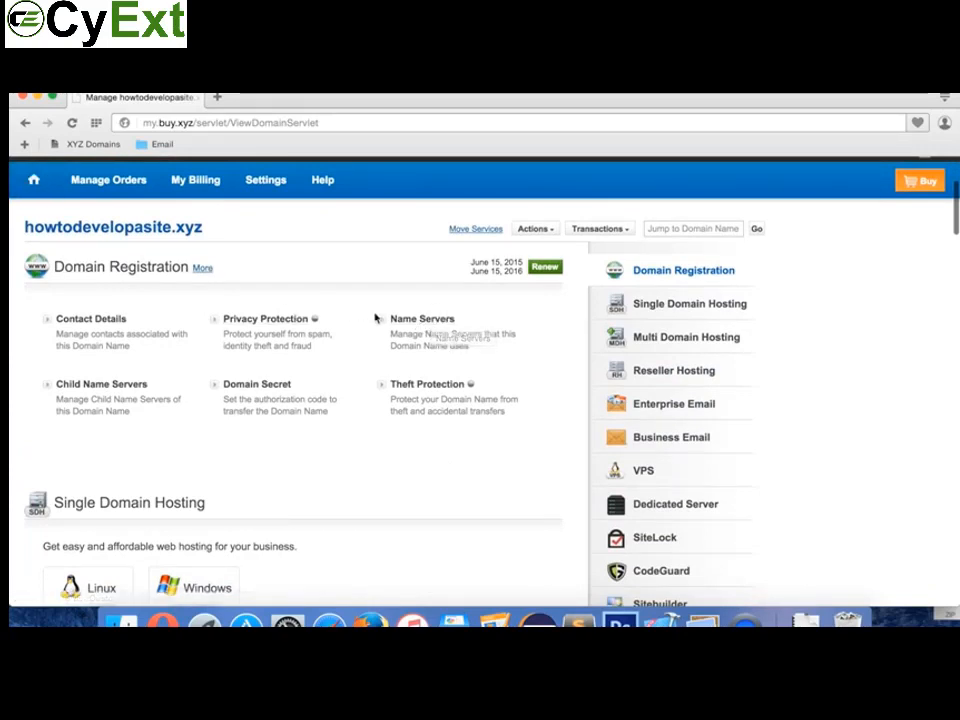
Step: Enter ns1.hostglad.com and ns2.hostglad.com as the domain's two name servers
click(432, 320)
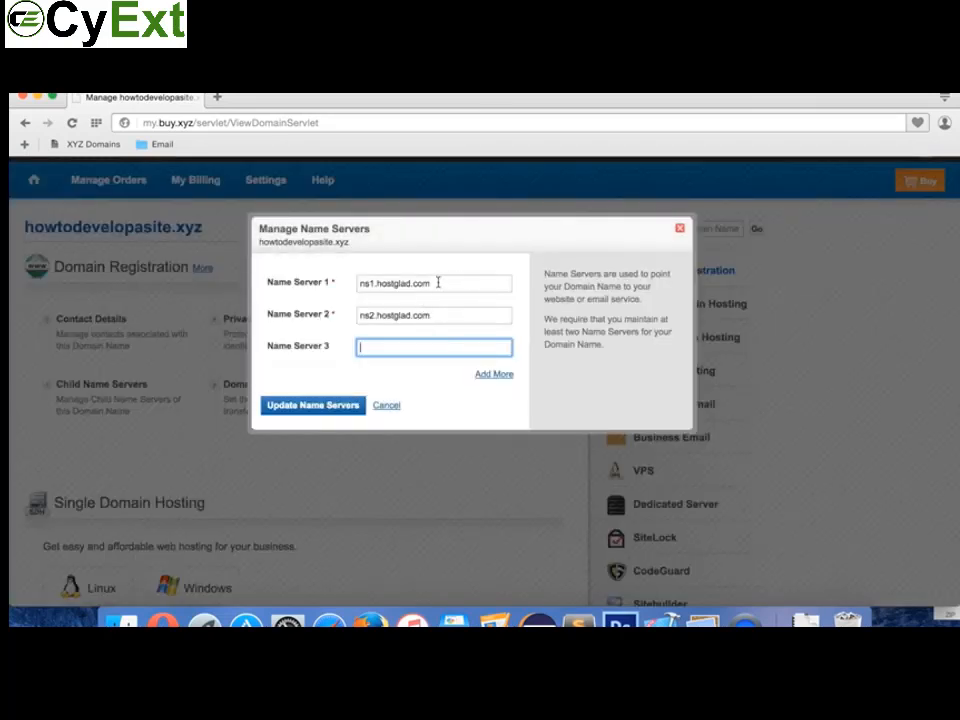
drag(438, 283, 343, 283)
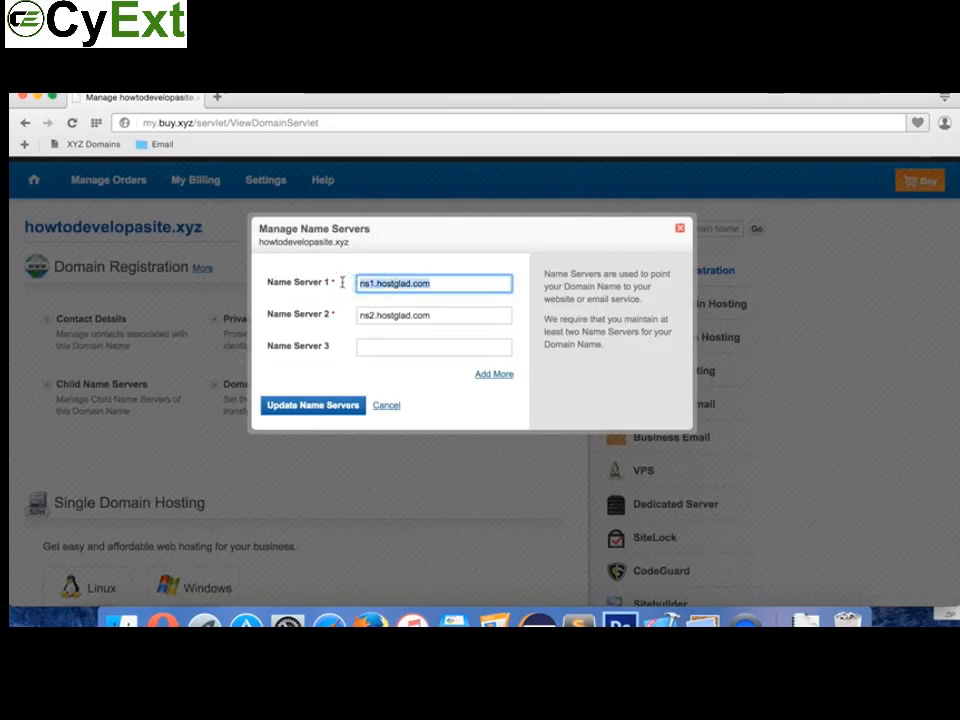
text(xyz.o)
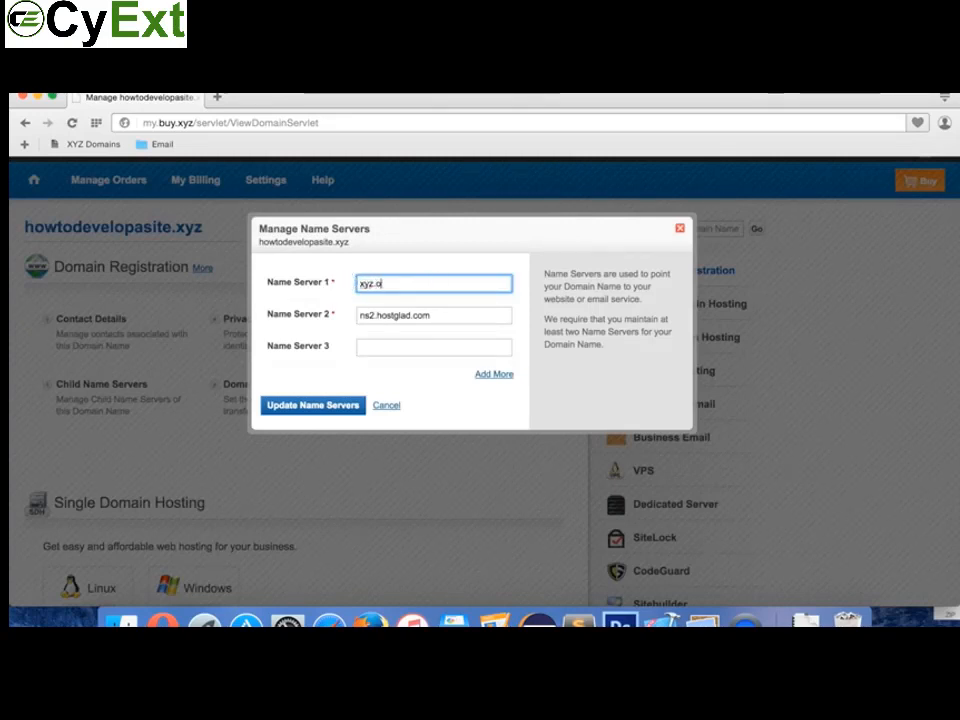
text(ptinpane.com)
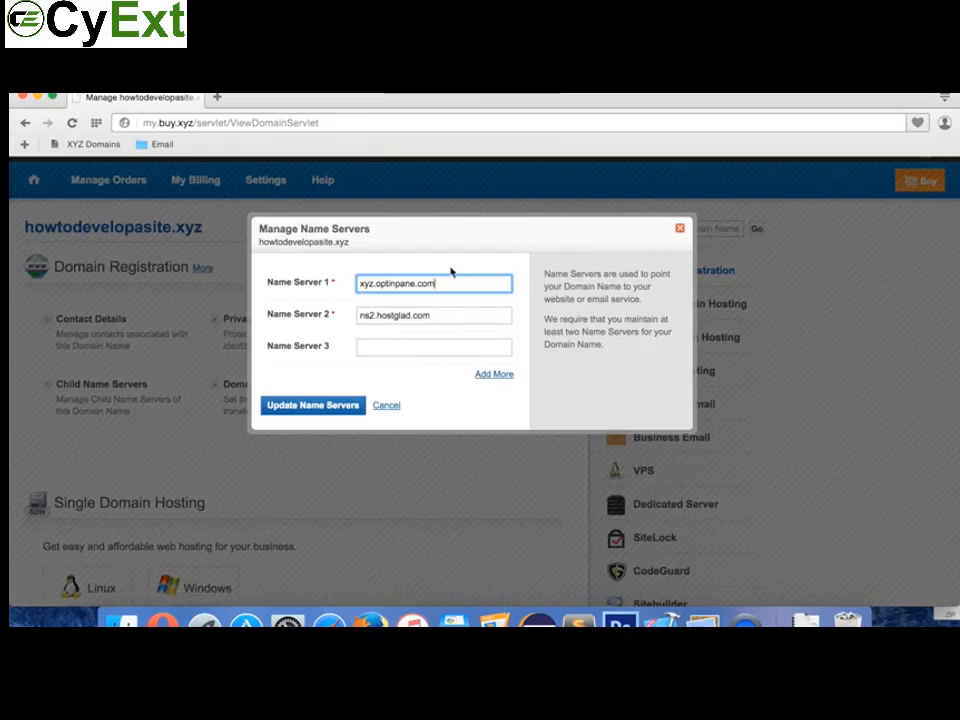
click(411, 317)
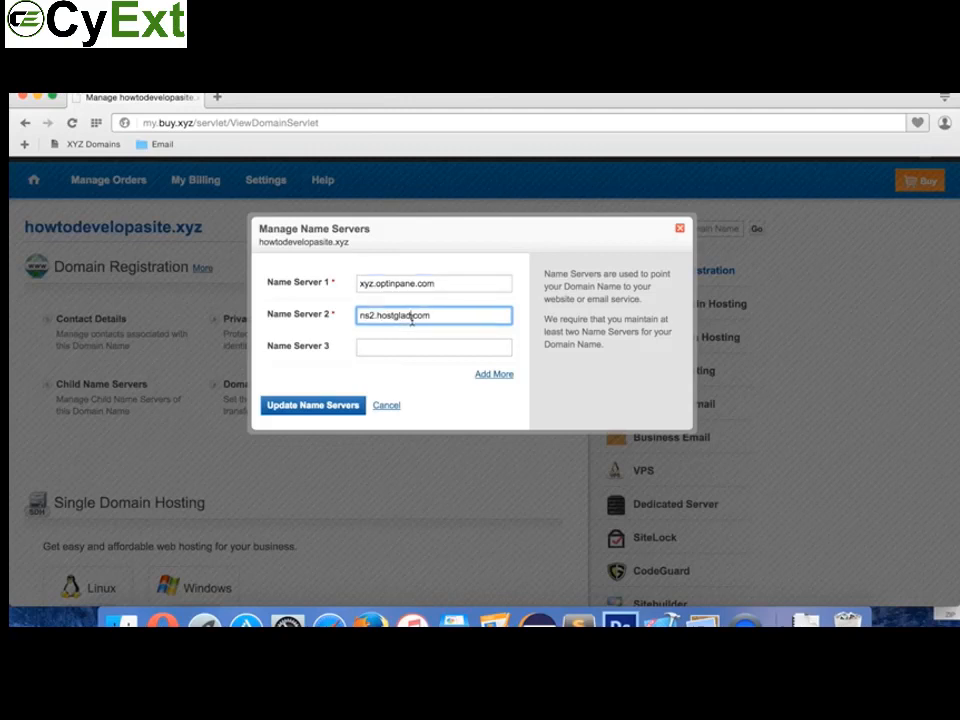
triple_click(424, 283)
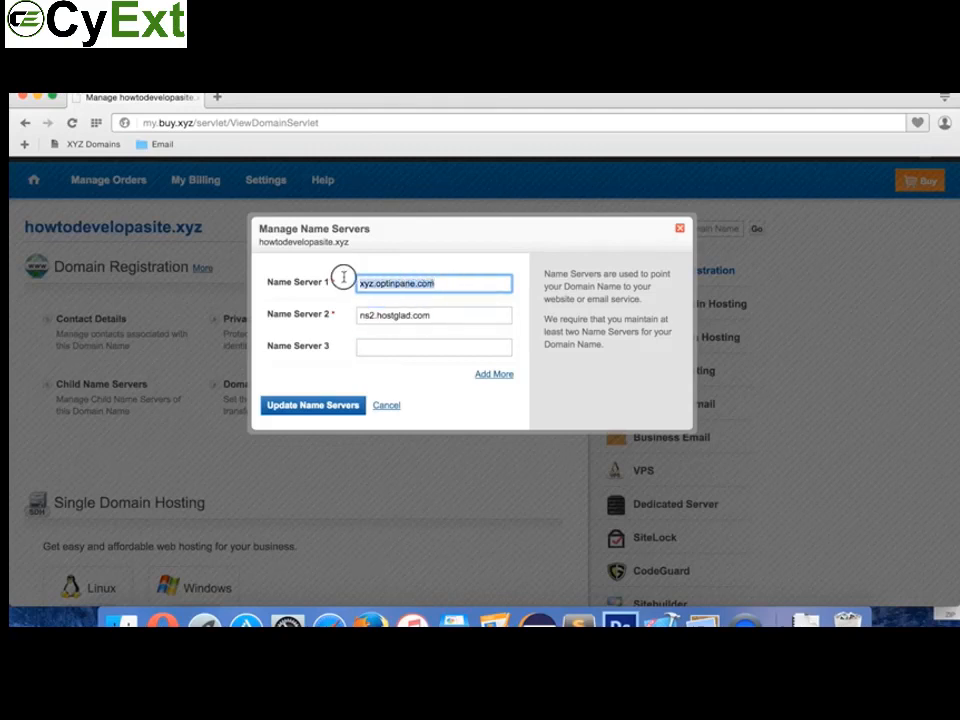
text(ns1.)
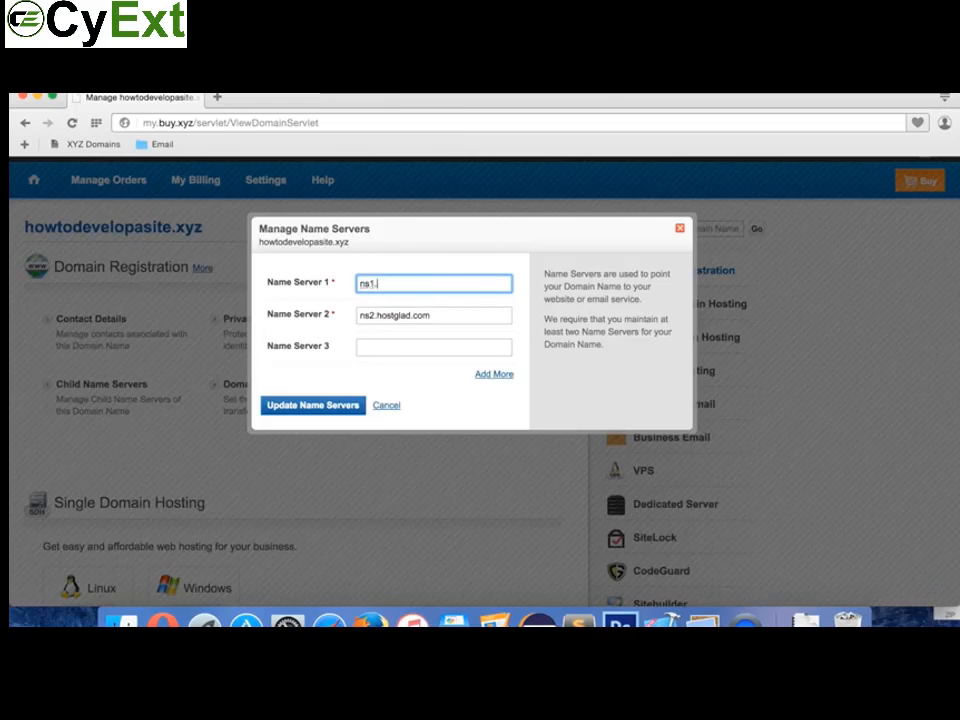
text(hostglad.com)
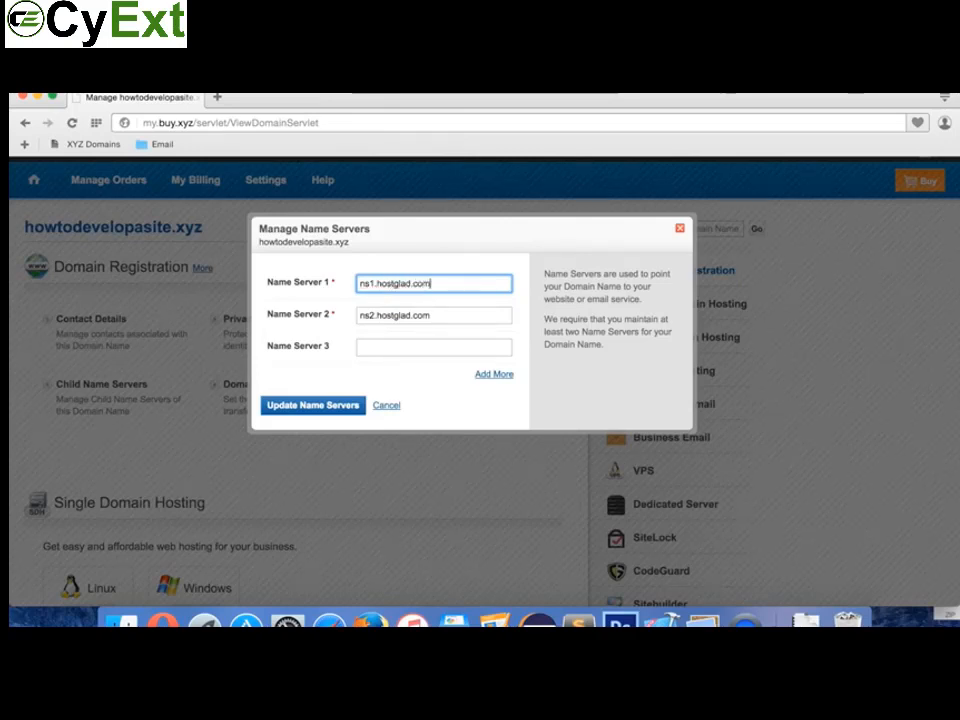
key(Tab)
text(ns)
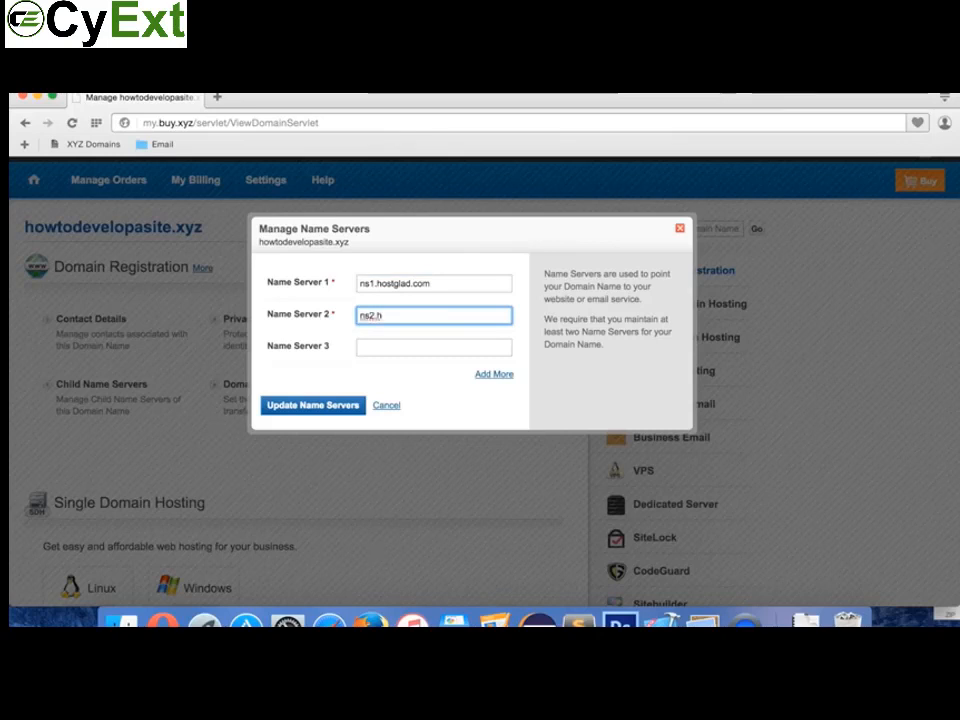
text(2.hostglad.com)
Step: Try saving the name servers, find them already set, and cancel out
click(304, 405)
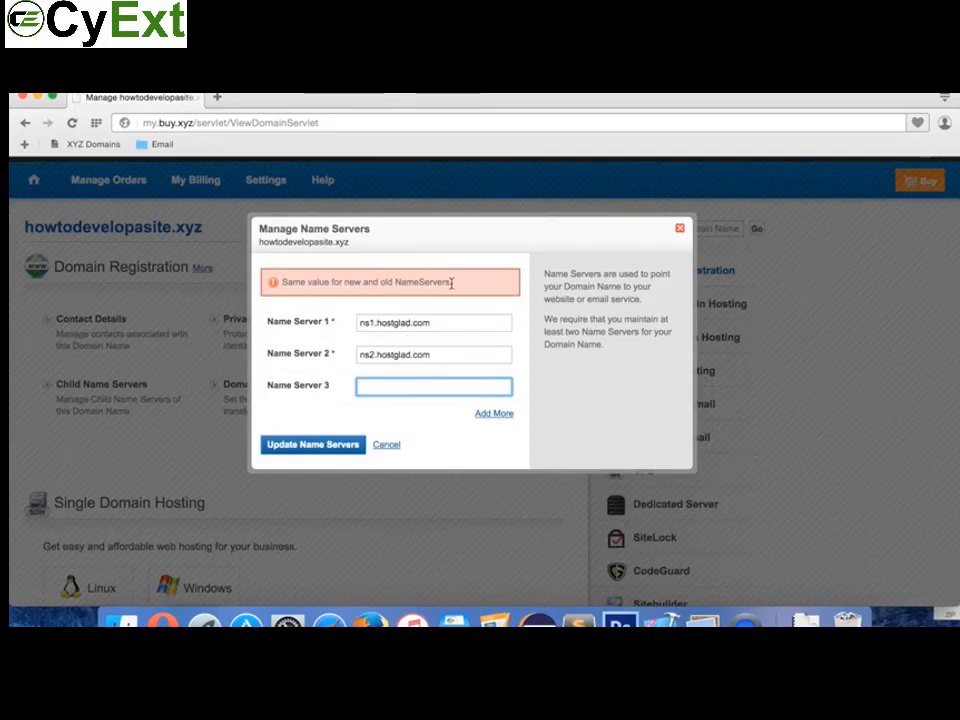
click(392, 323)
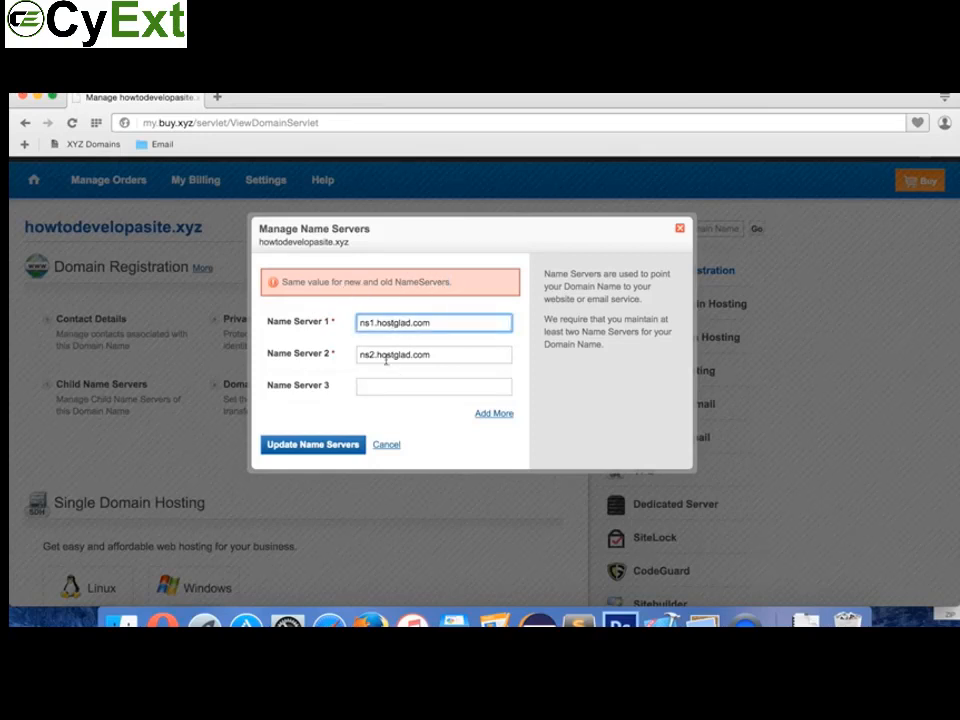
click(379, 350)
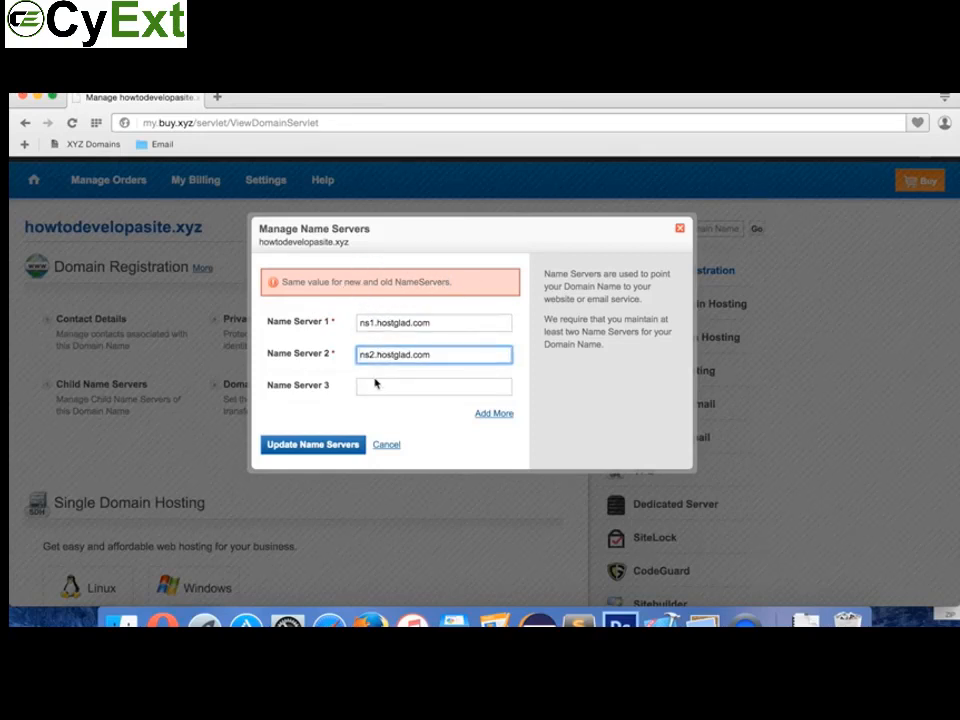
click(388, 447)
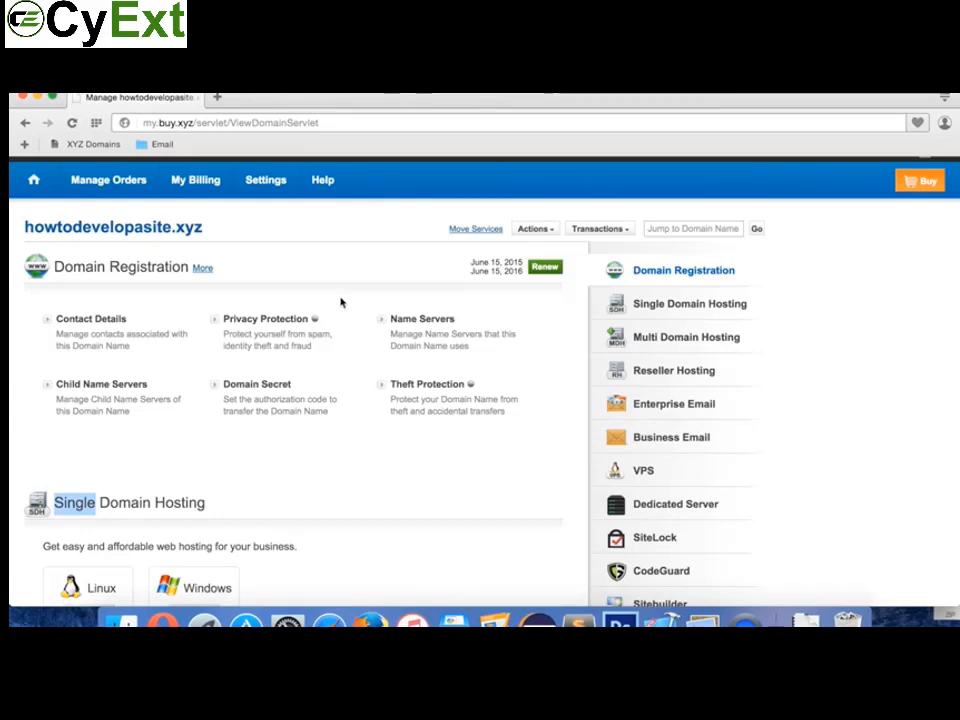
Step: Select the howtodevelopasite.xyz domain heading, then switch over to Firefox
click(340, 254)
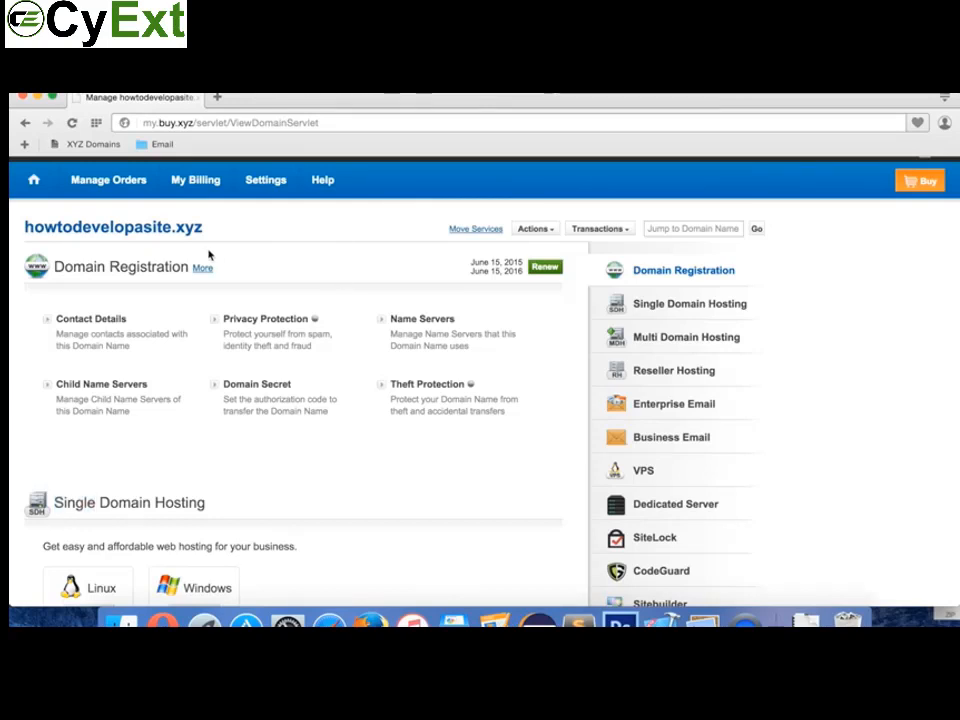
drag(205, 228, 22, 226)
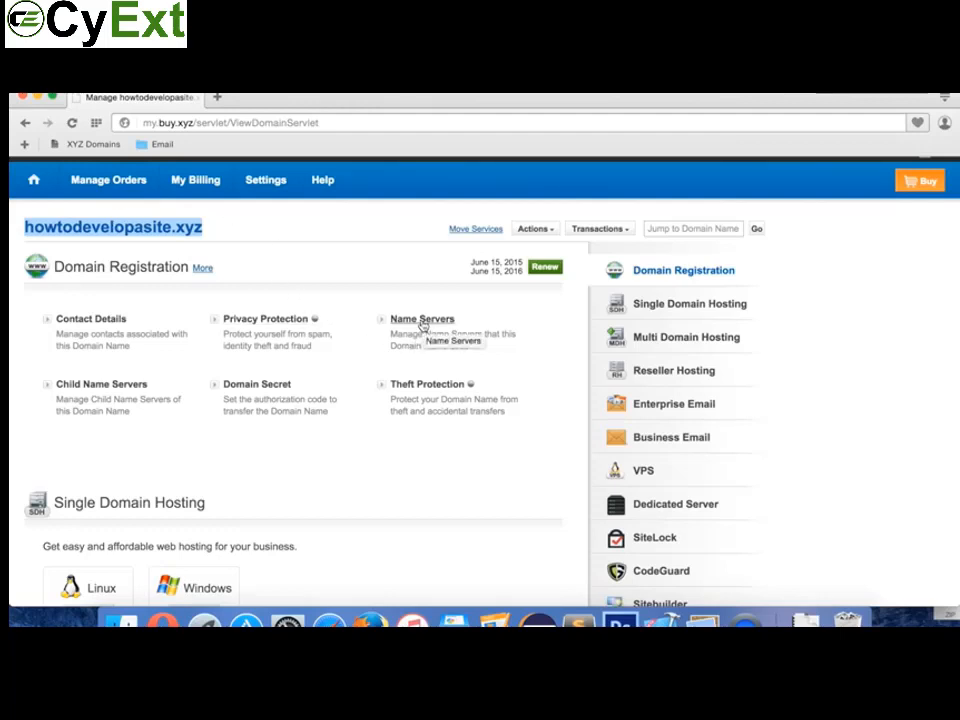
click(204, 231)
drag(204, 230, 23, 226)
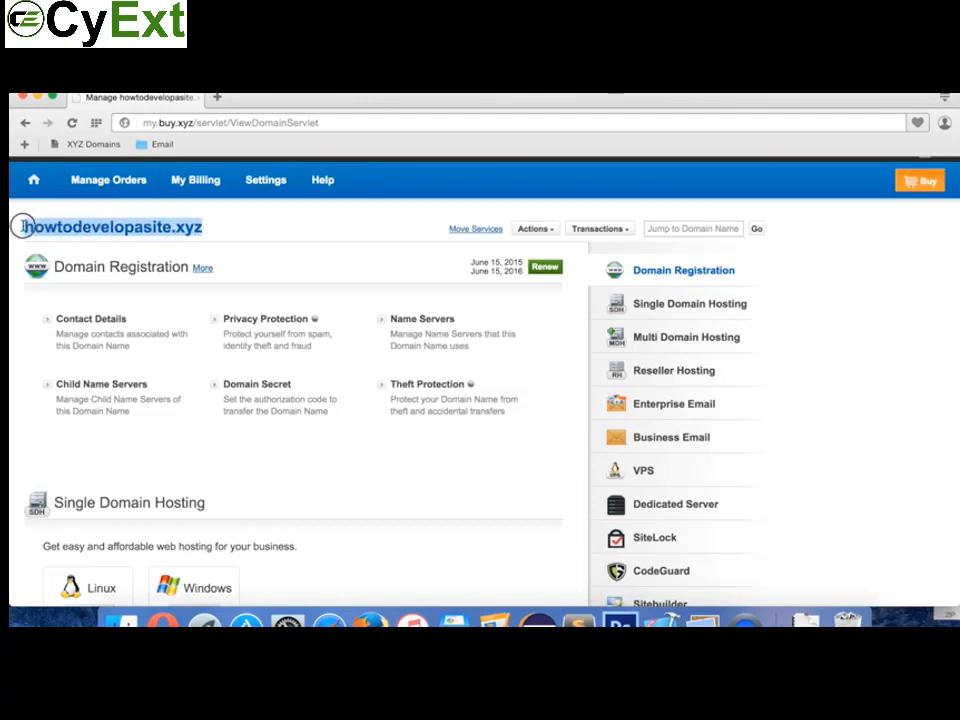
click(212, 221)
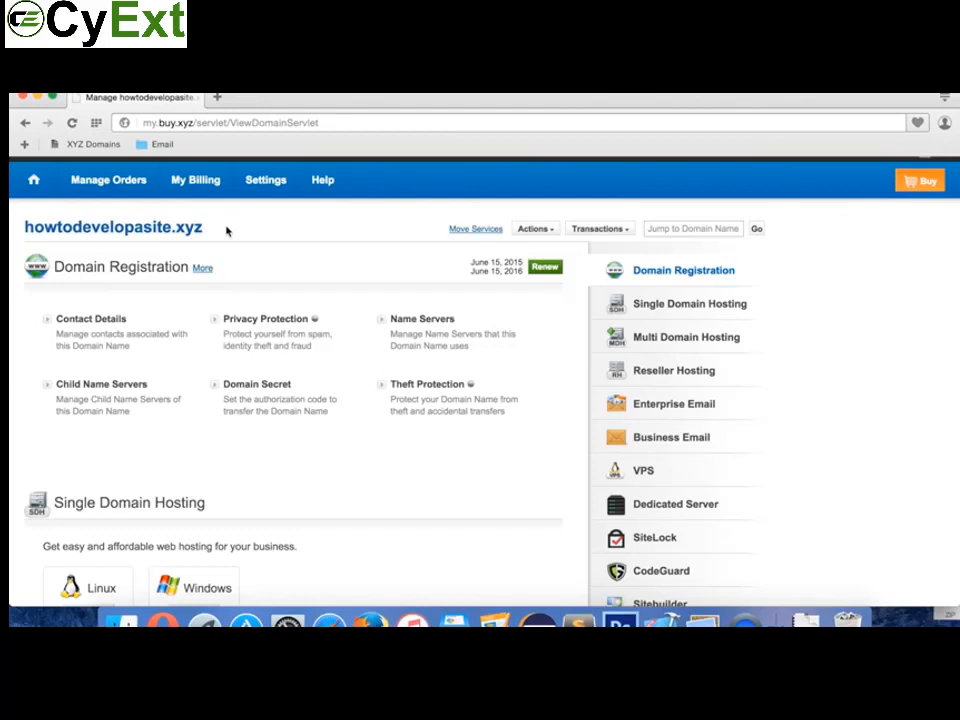
click(369, 620)
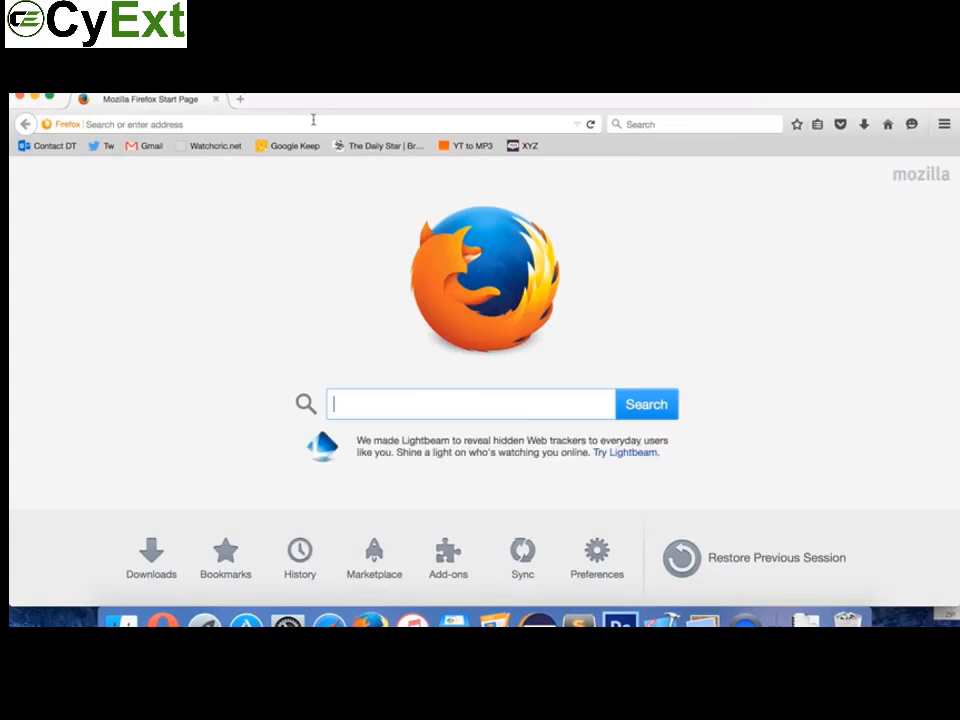
Step: Open the WHM Login page via the 'whm' address suggestion and log in
click(313, 121)
text(whs)
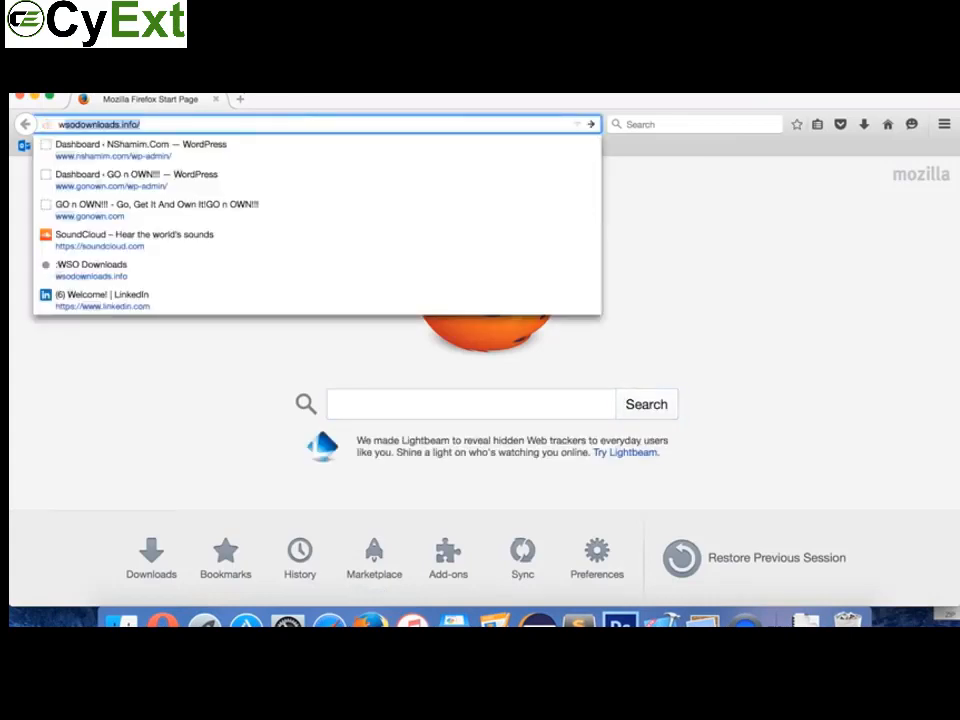
key(BackSpace)
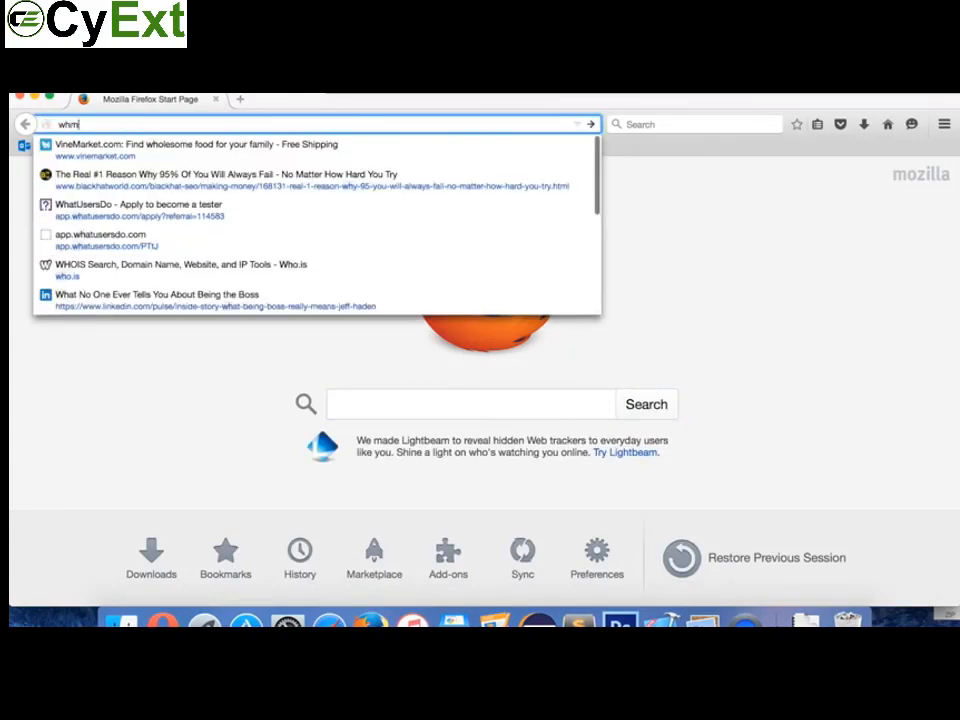
text(m)
click(223, 150)
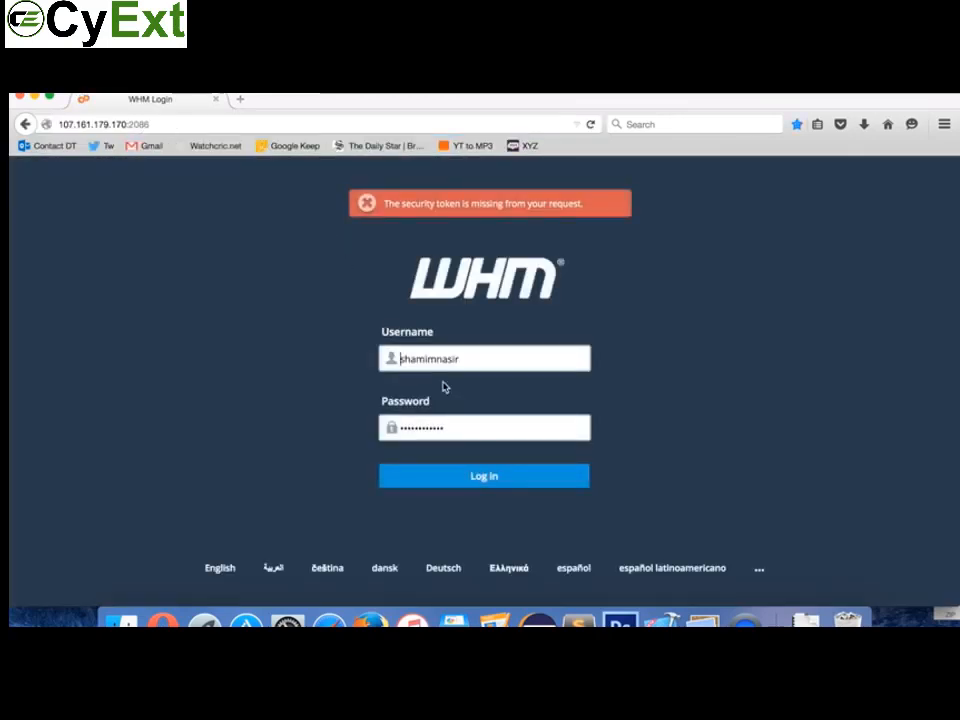
click(470, 487)
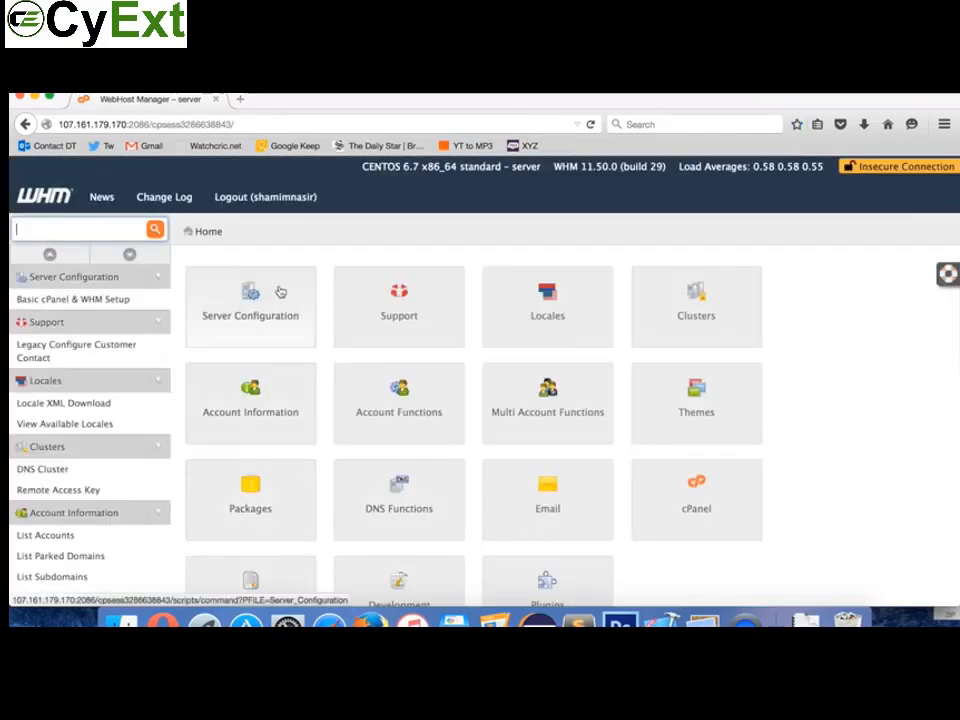
scroll(318, 259, down, 2)
scroll(318, 259, up, 2)
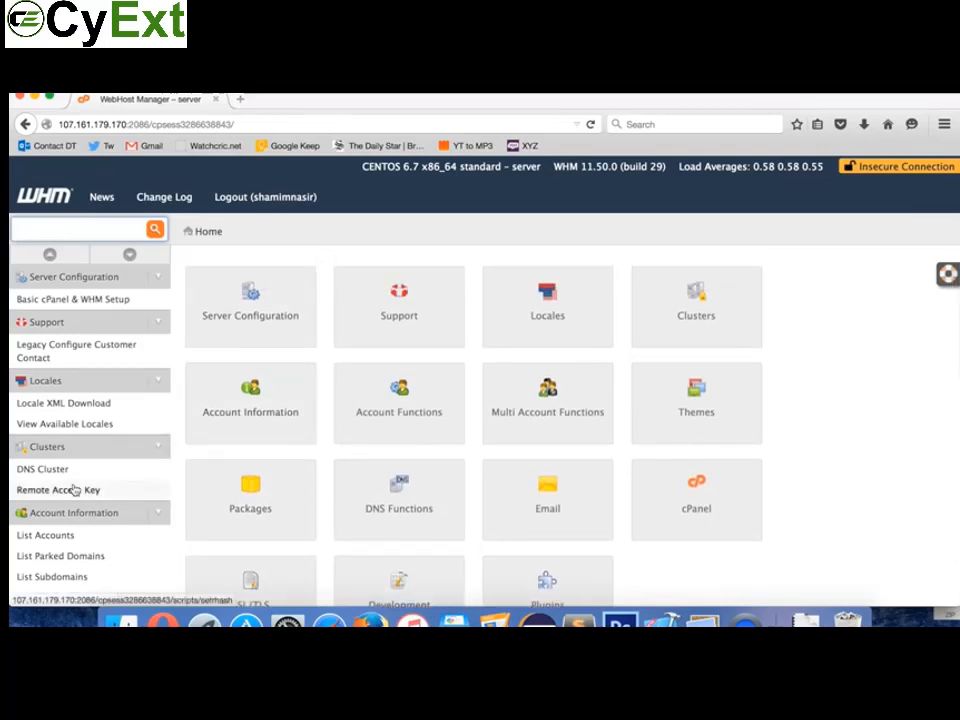
scroll(75, 488, down, 1)
scroll(75, 488, down, 2)
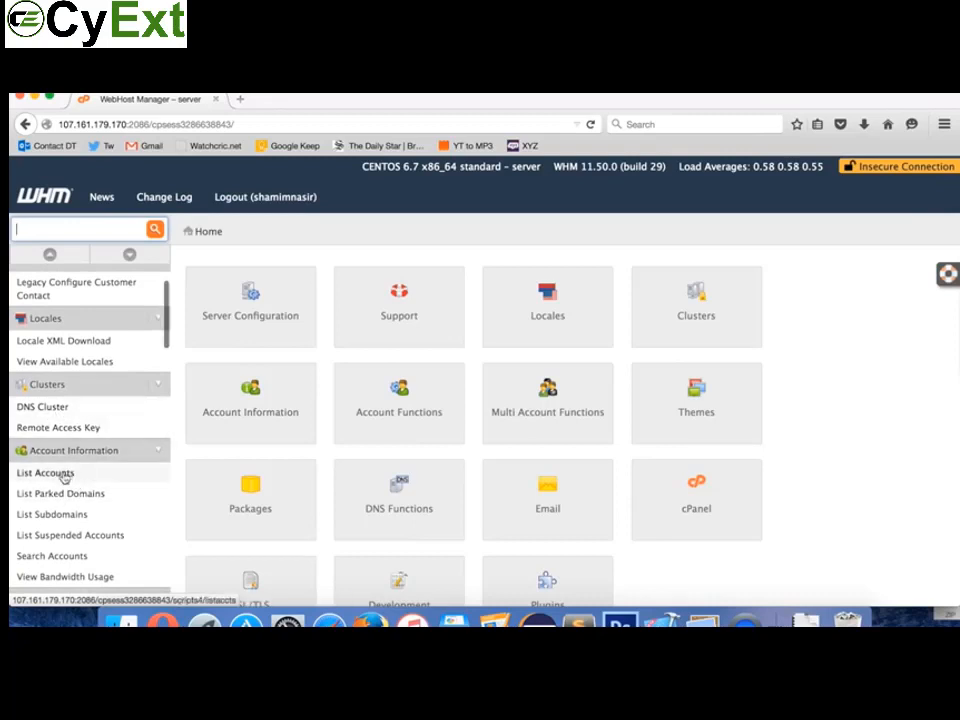
Step: Load 'cPanel X - Main' from the address bar's 'cpan' suggestions
click(263, 124)
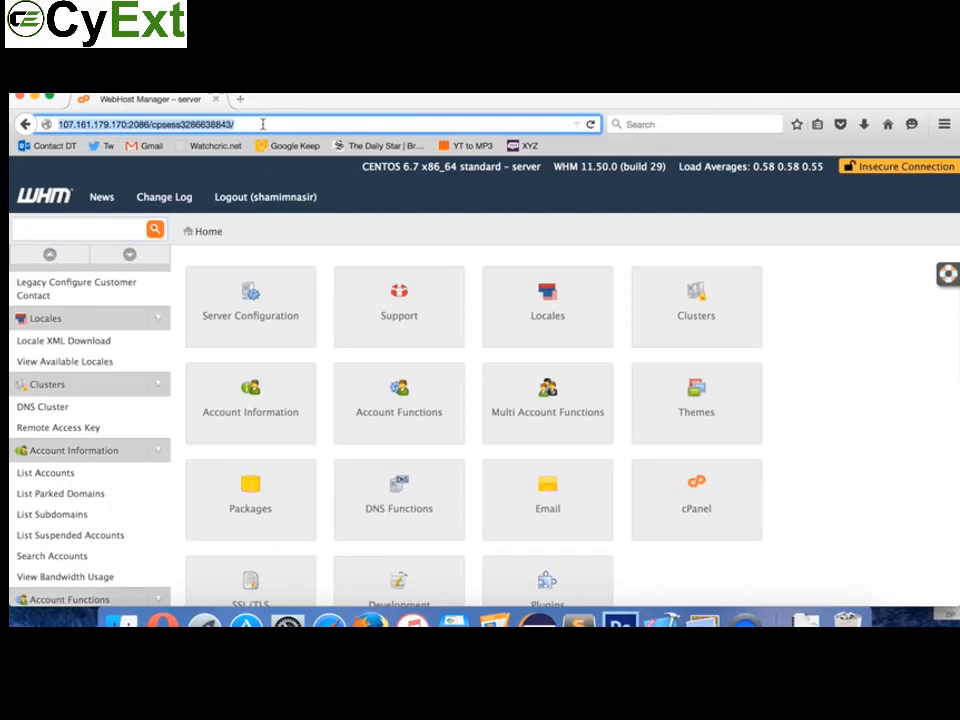
text(cpan)
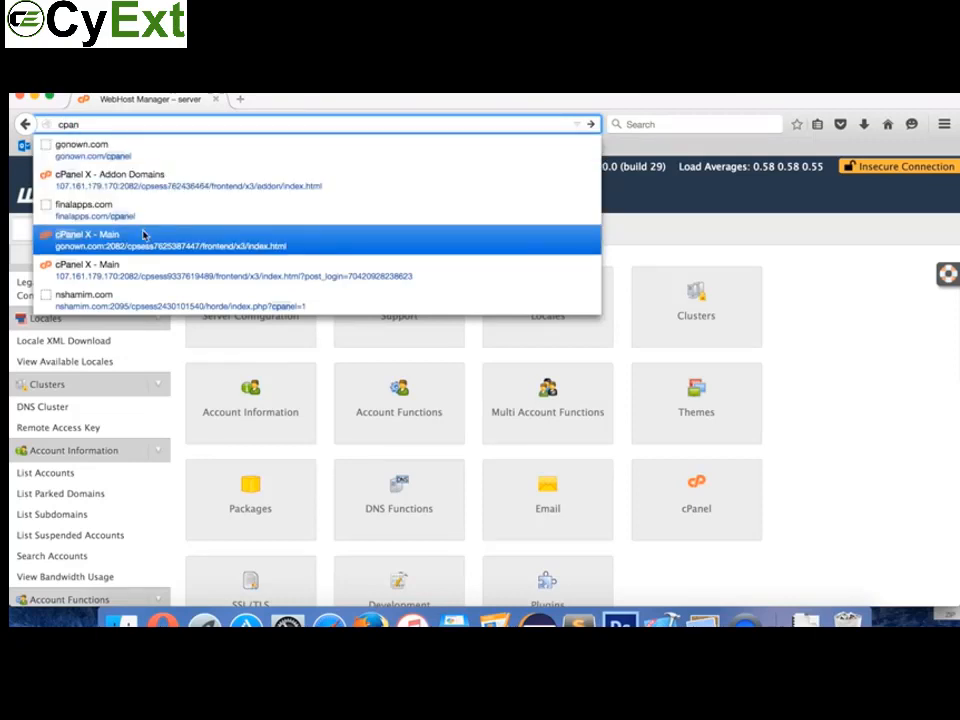
click(118, 274)
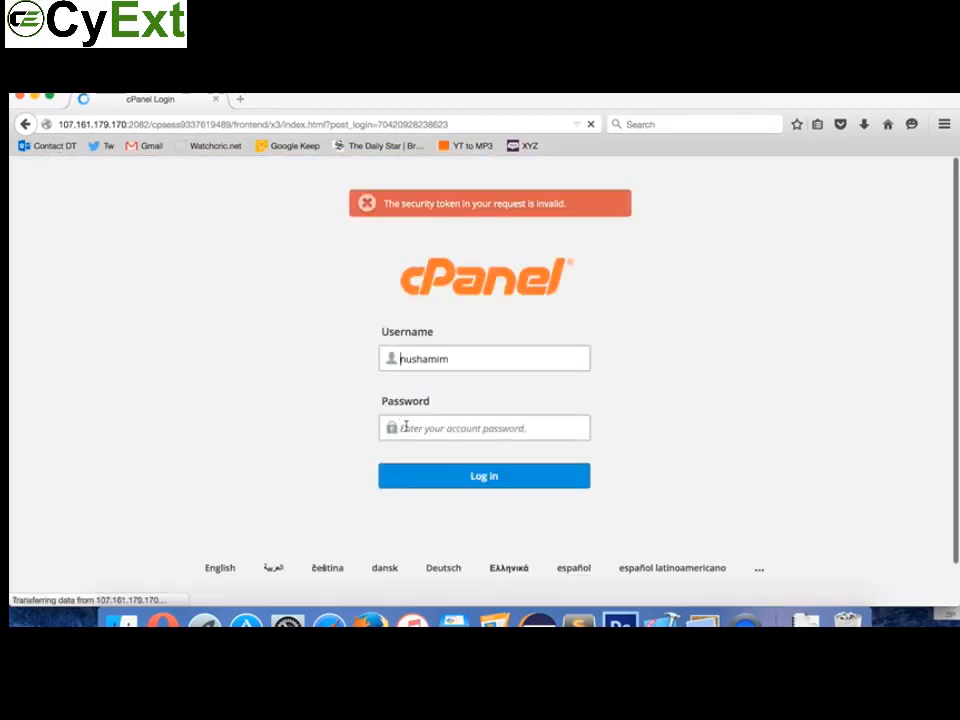
click(222, 122)
Step: Open WebHost Manager from Bookmarks Bar > cPanels and log in again
click(275, 78)
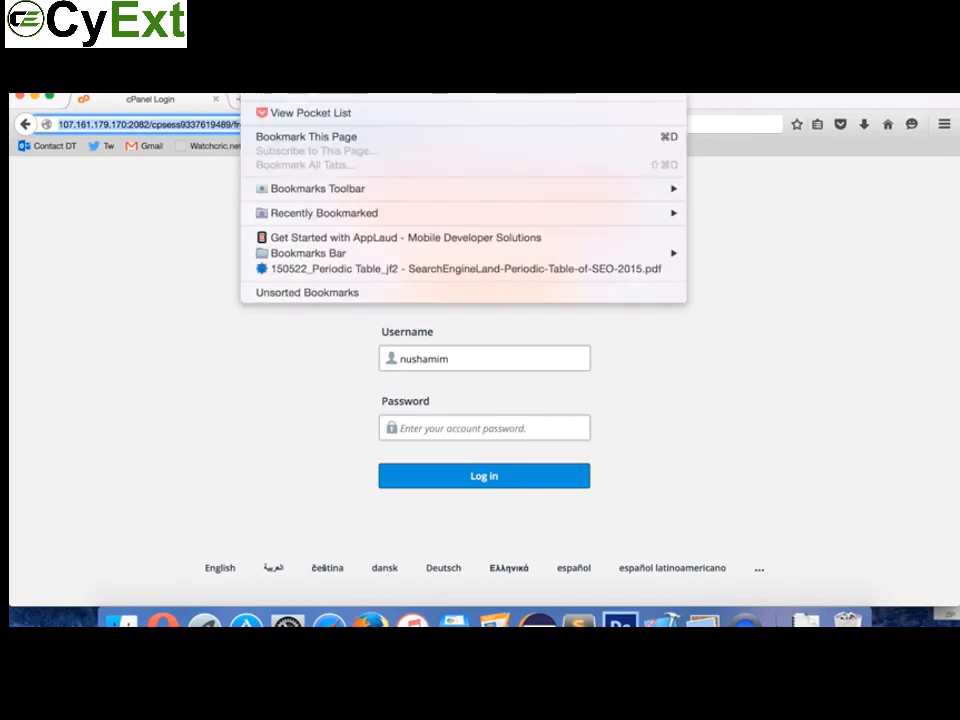
mouse_move(319, 256)
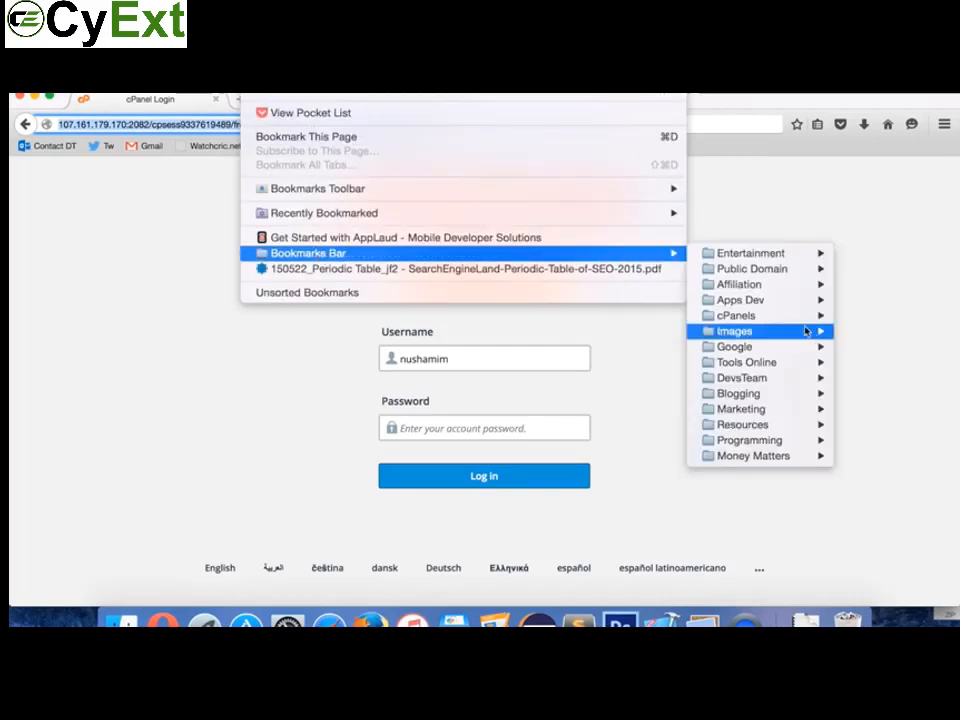
mouse_move(782, 315)
click(592, 324)
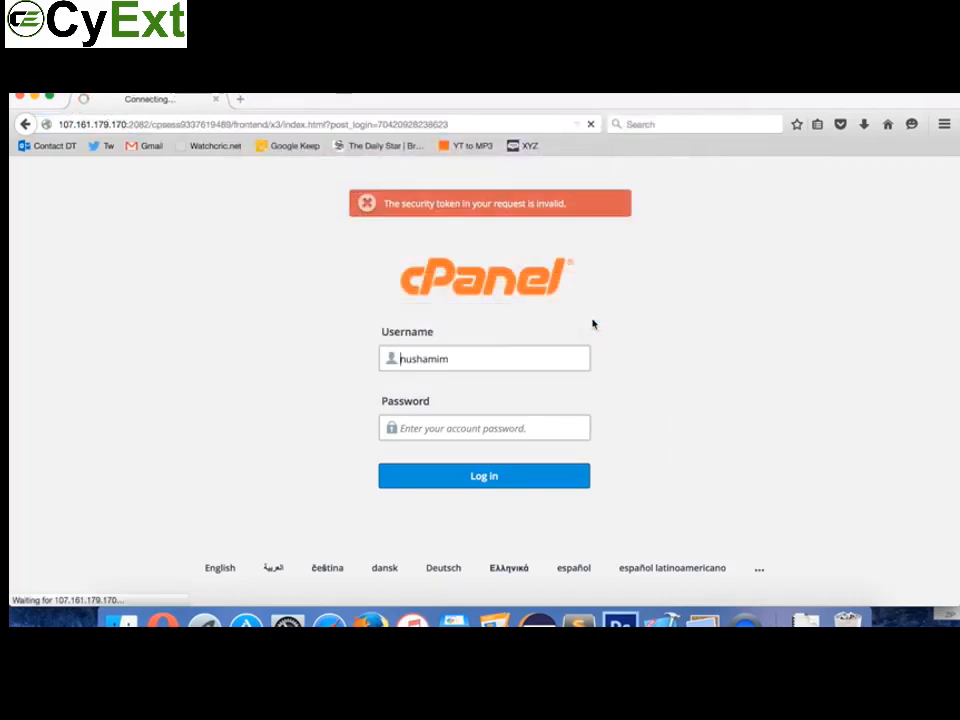
click(465, 477)
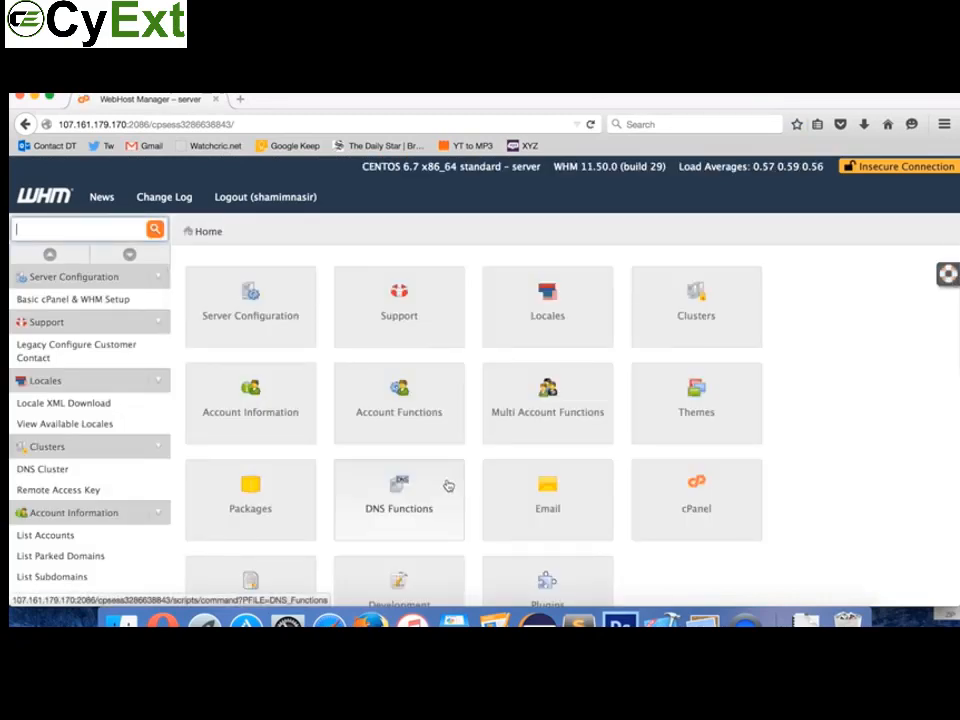
Step: Go to List Accounts and open the nushamim.xyz account's cPanel in a new tab
scroll(165, 467, down, 3)
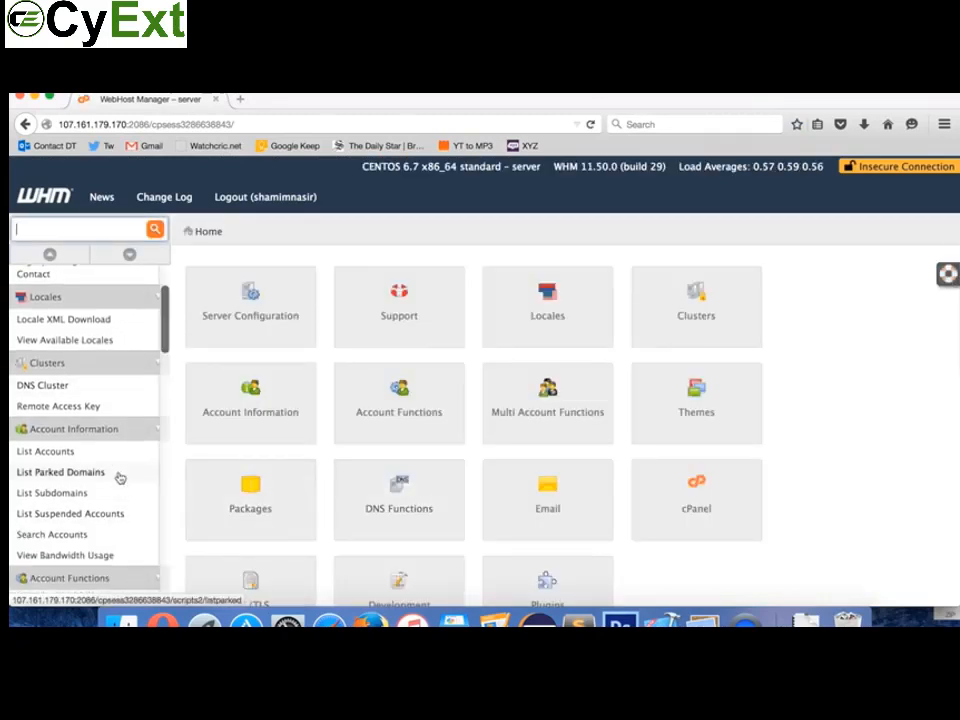
click(34, 456)
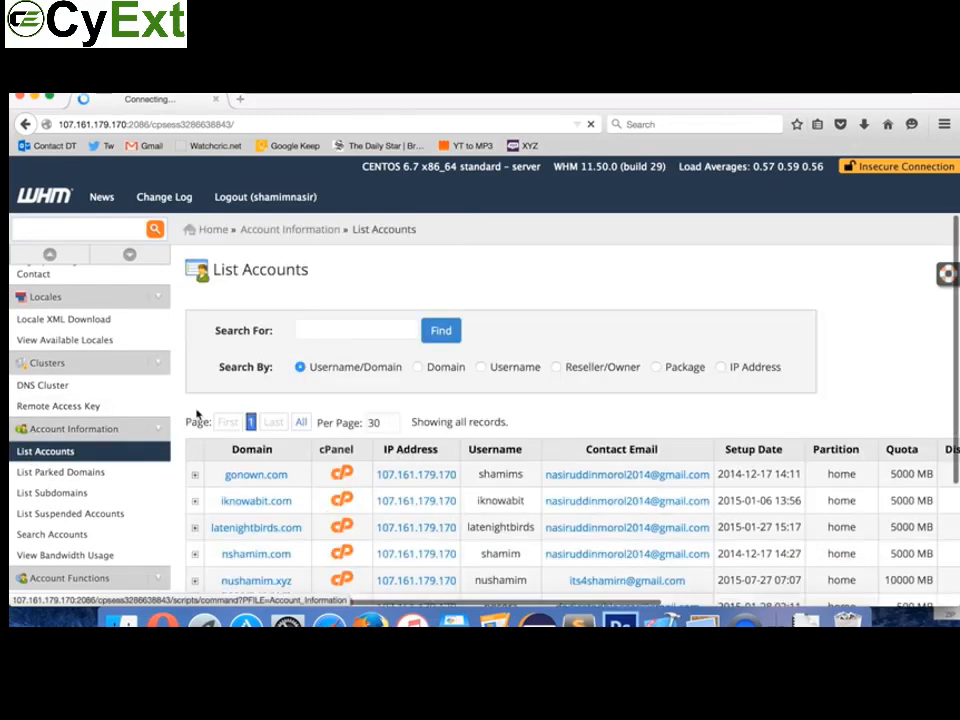
scroll(366, 449, down, 2)
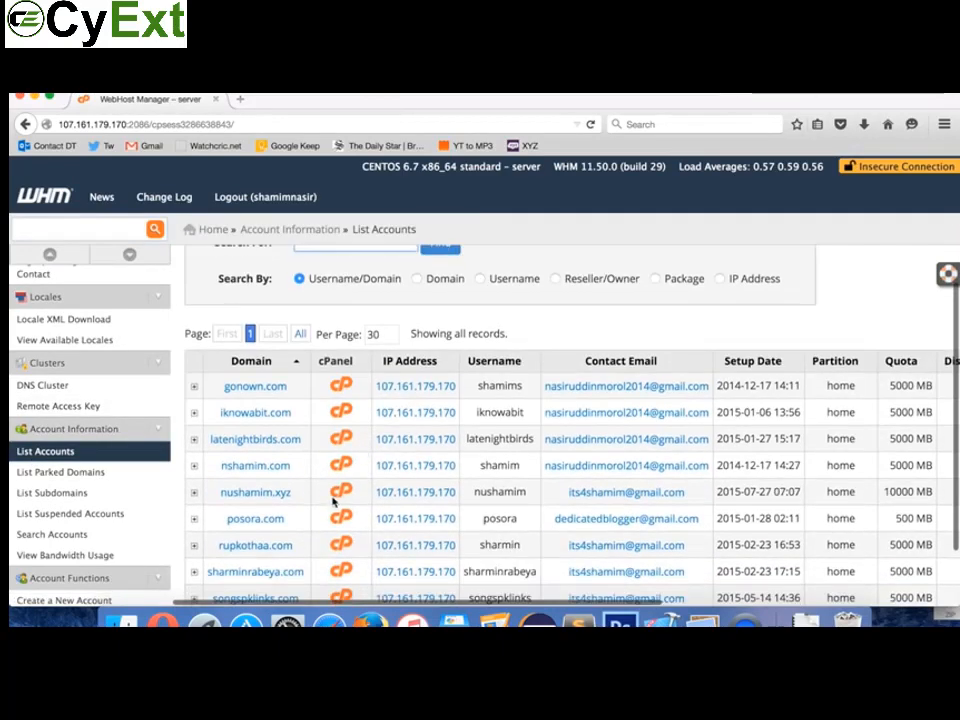
scroll(330, 450, down, 2)
click(330, 431)
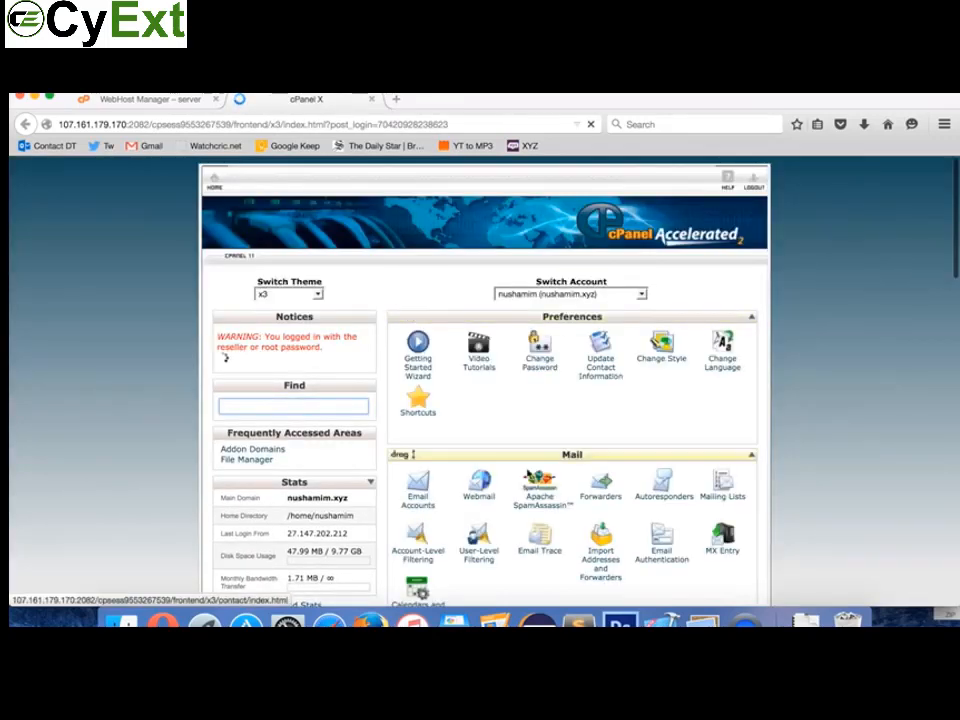
scroll(550, 456, down, 8)
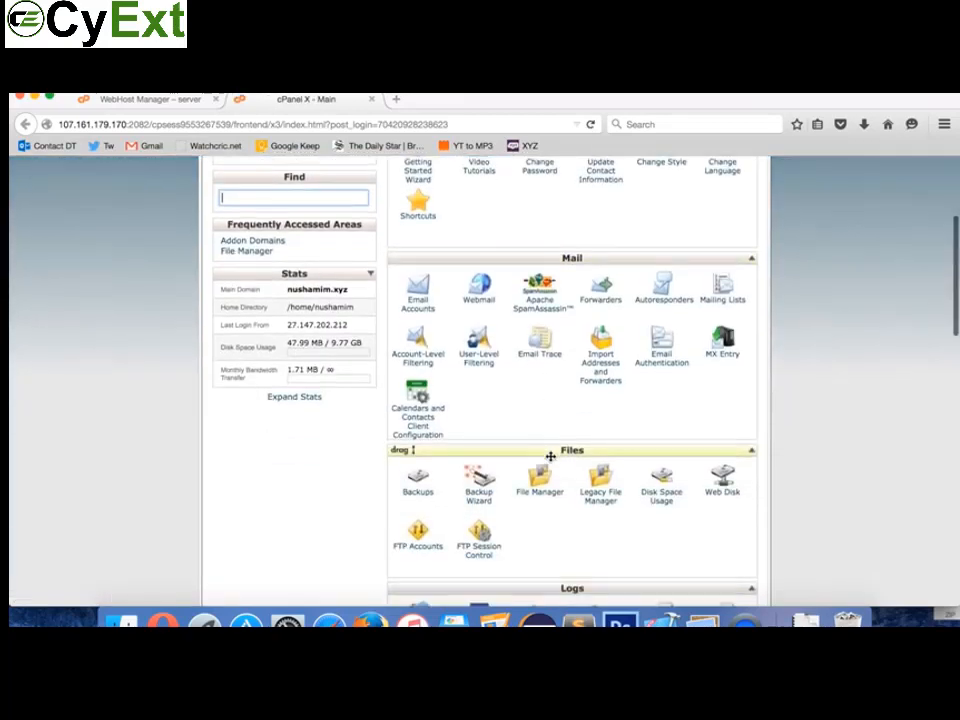
scroll(550, 456, up, 8)
scroll(550, 456, down, 3)
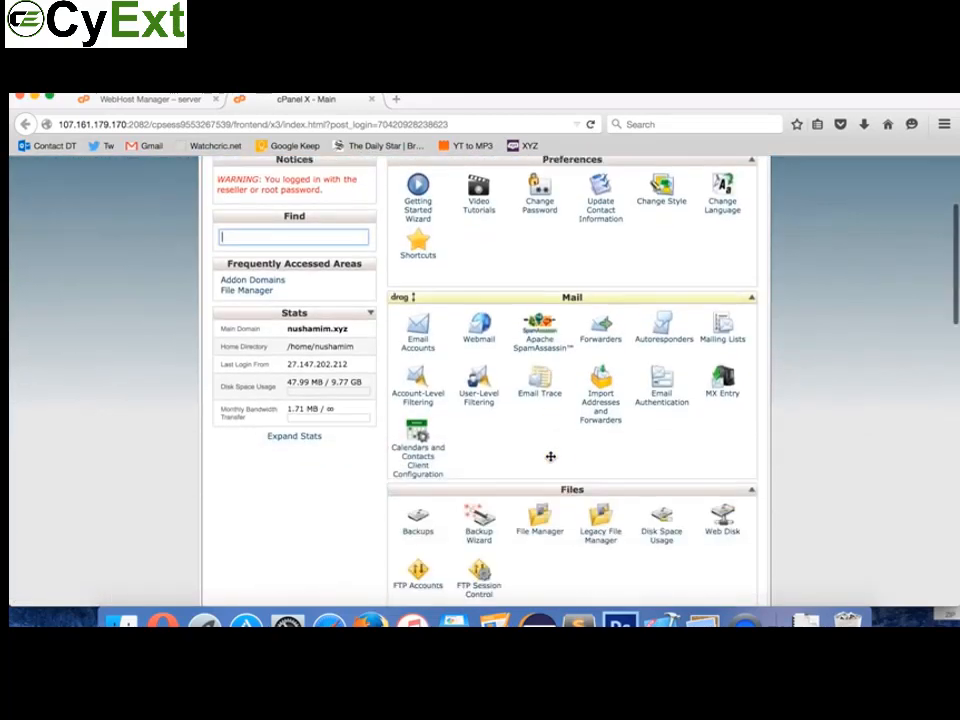
scroll(550, 456, up, 2)
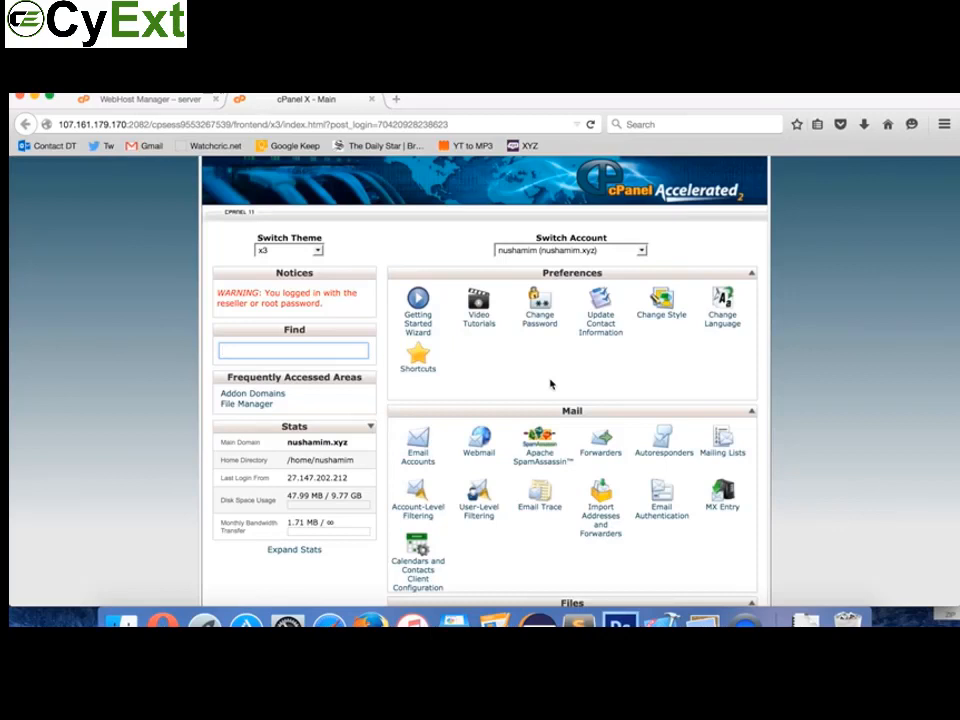
scroll(550, 384, down, 2)
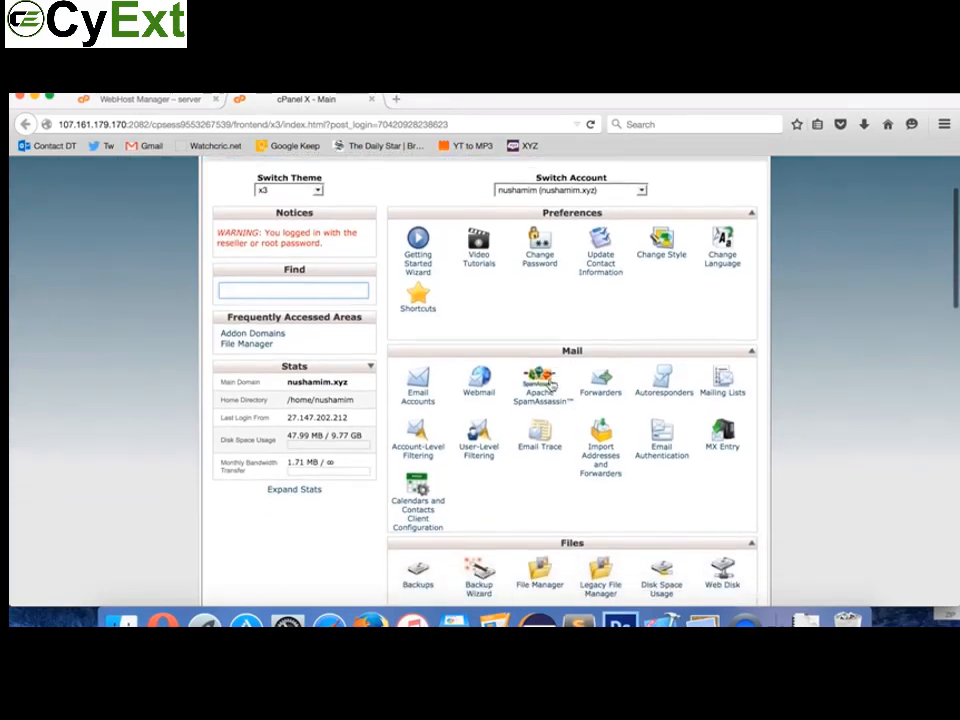
scroll(435, 321, up, 3)
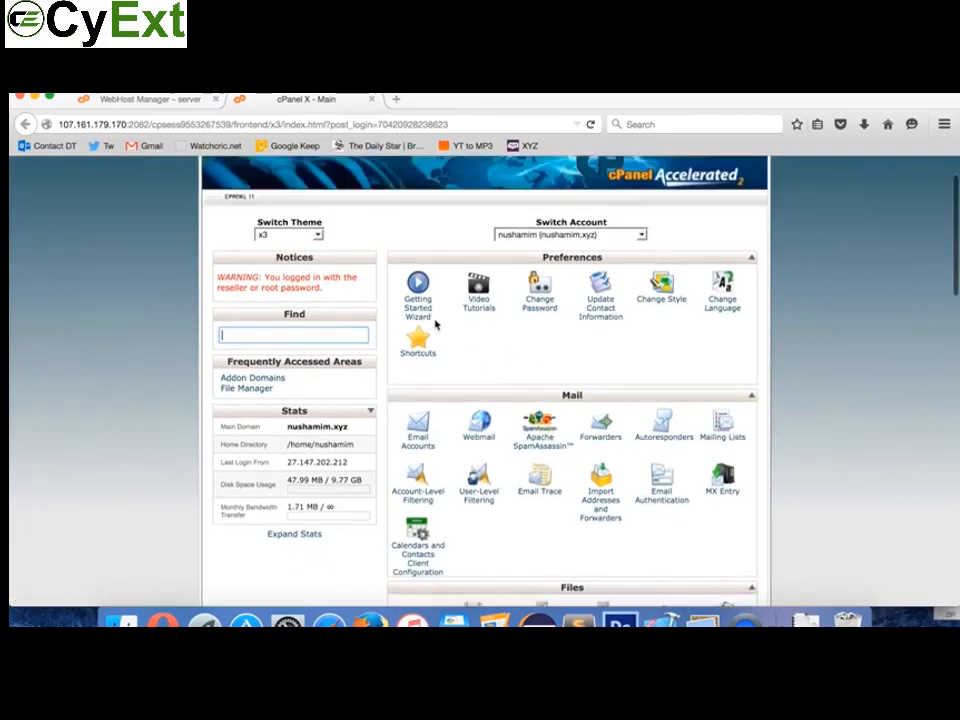
scroll(435, 321, down, 15)
scroll(435, 321, up, 12)
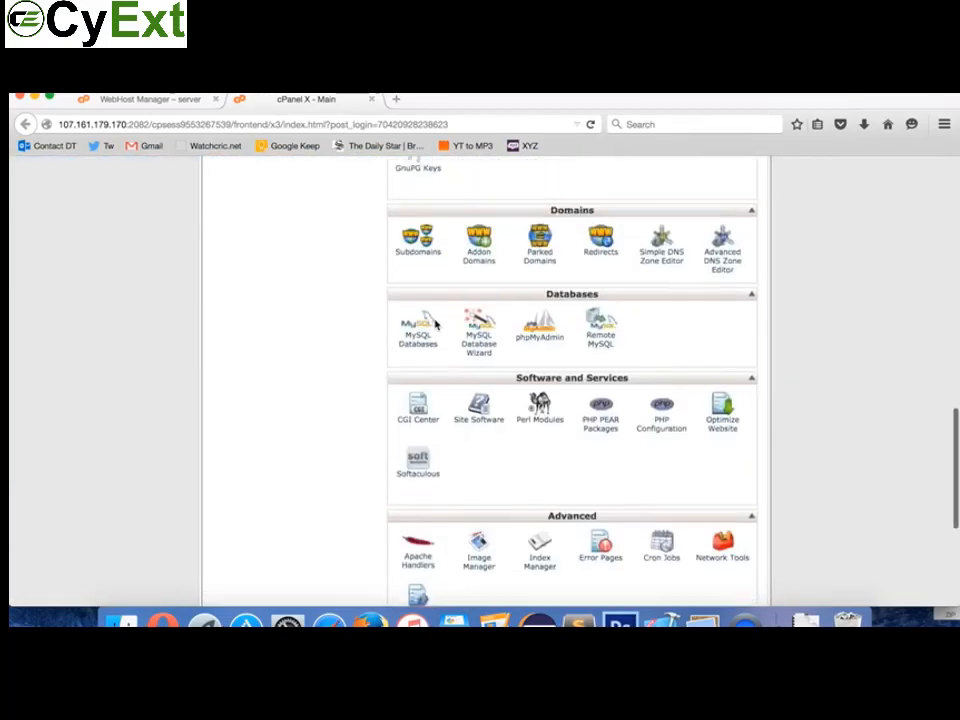
scroll(435, 322, up, 1)
scroll(435, 326, down, 3)
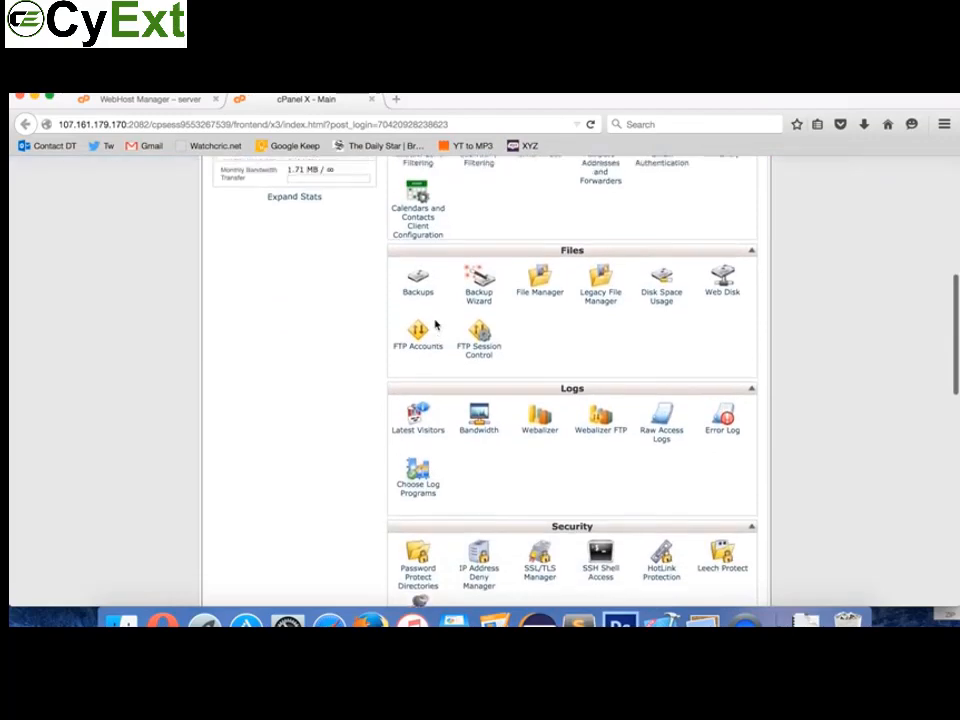
scroll(435, 322, up, 9)
scroll(435, 319, down, 13)
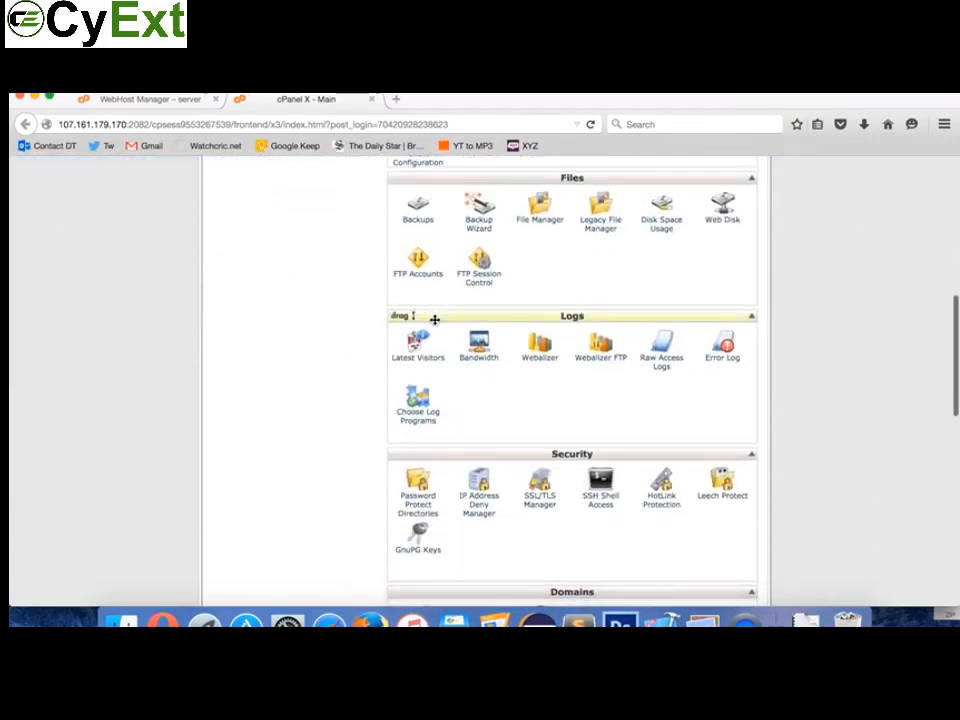
scroll(435, 320, up, 8)
scroll(435, 319, up, 4)
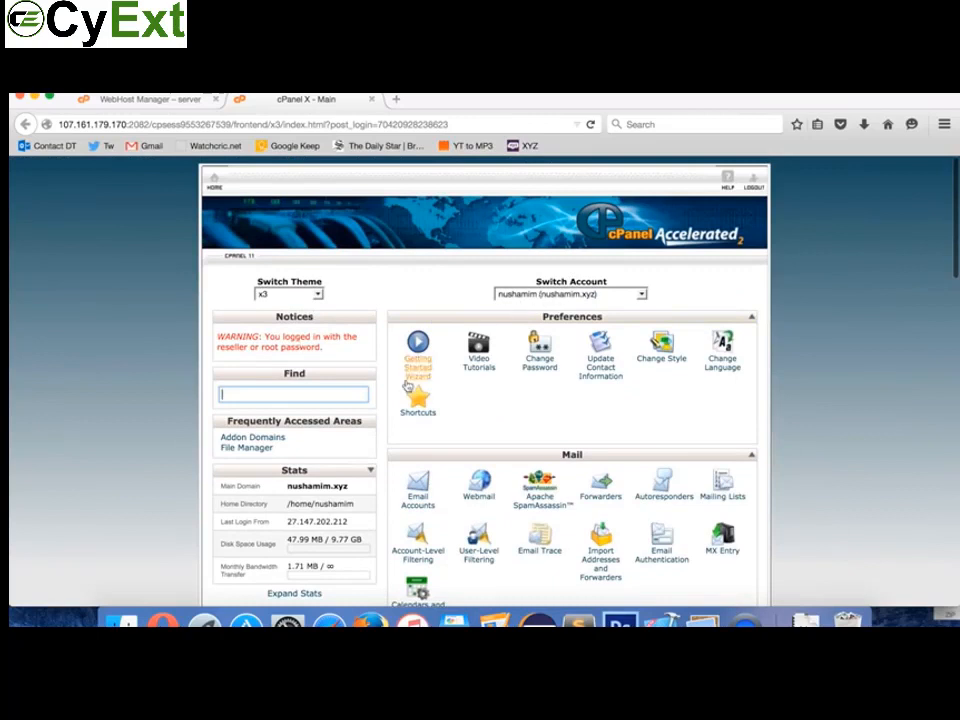
scroll(418, 469, down, 6)
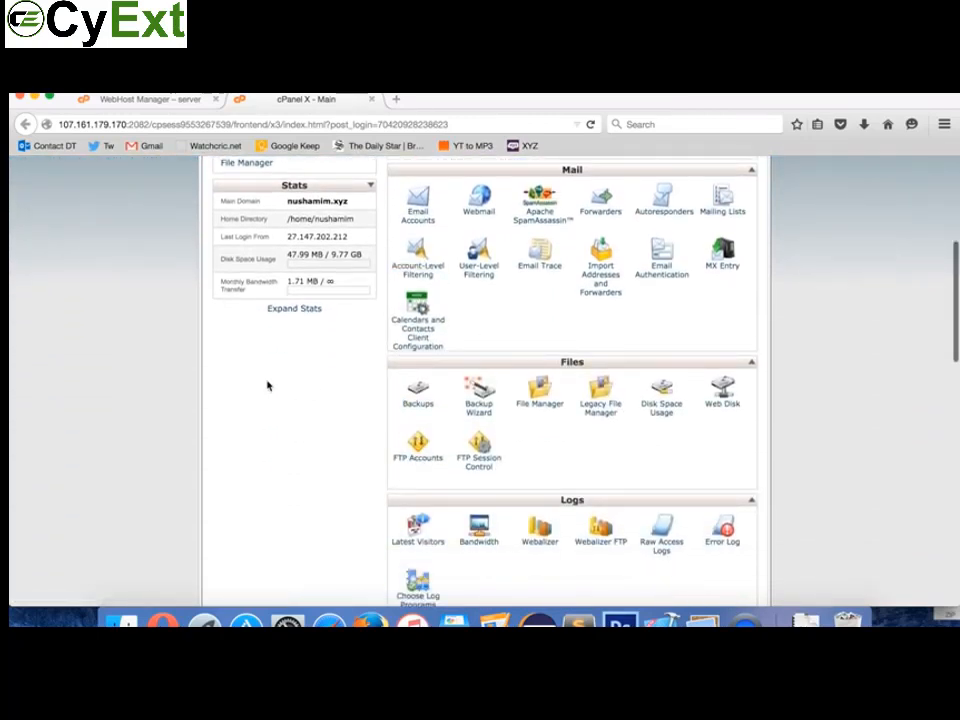
click(162, 618)
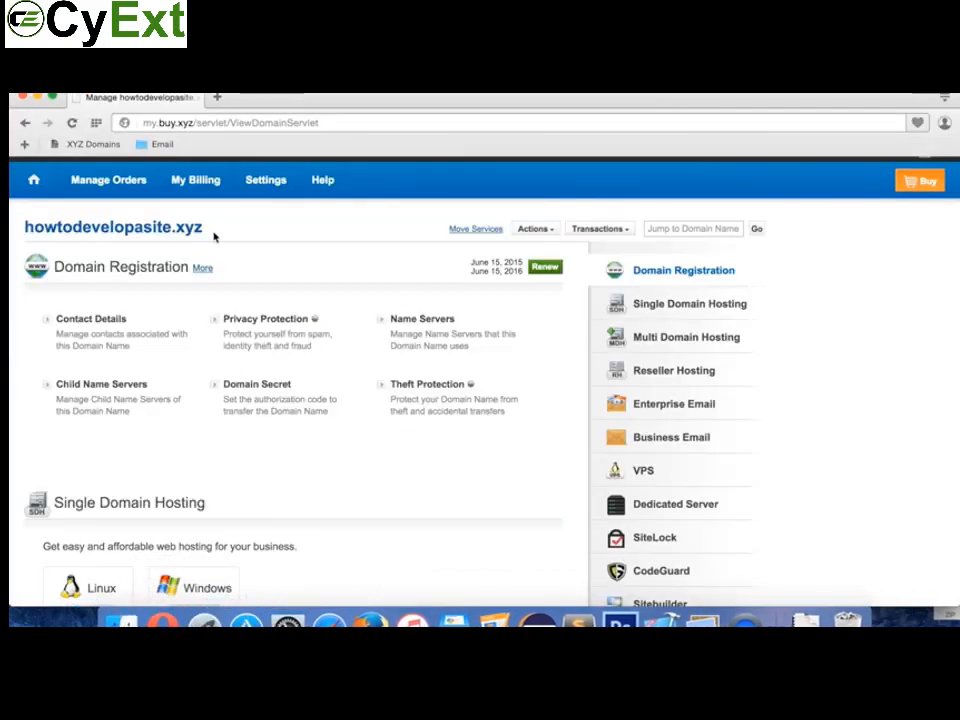
click(370, 620)
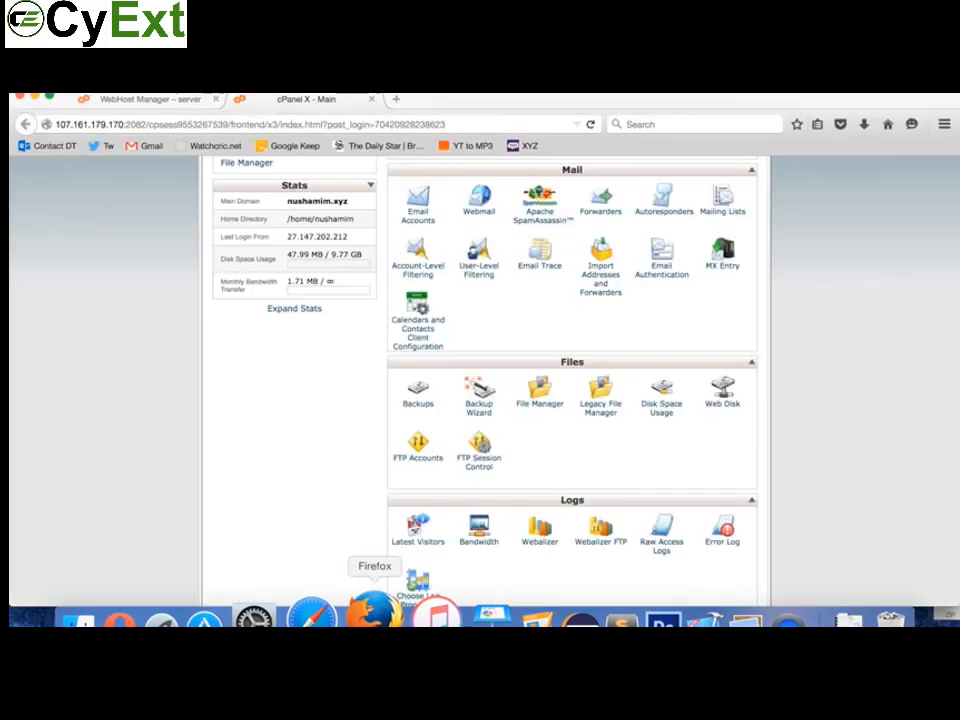
scroll(525, 320, down, 3)
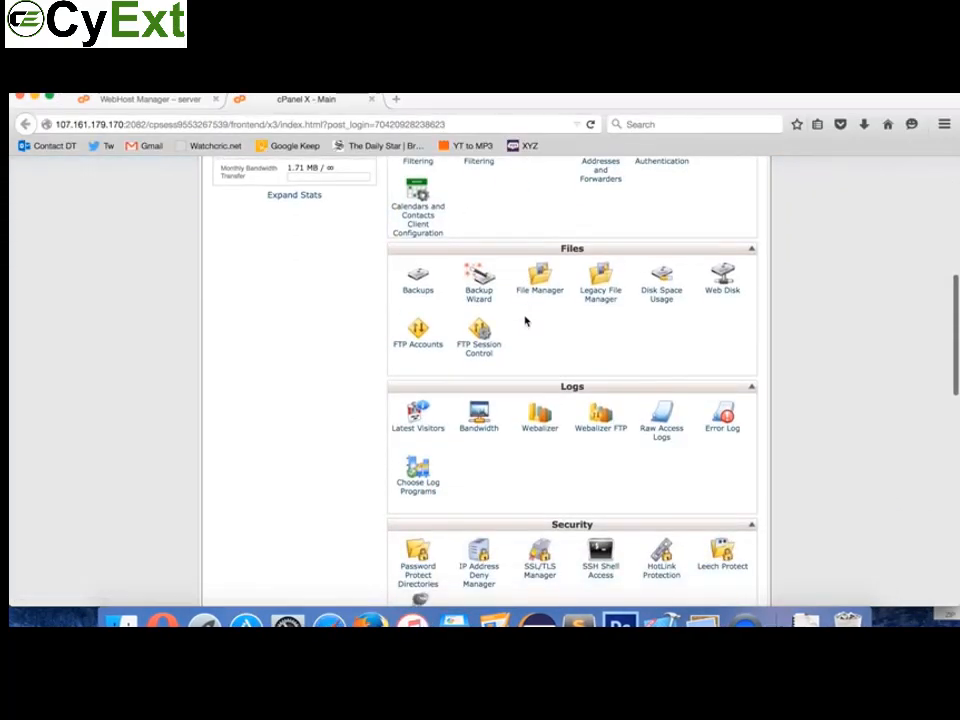
scroll(525, 320, up, 5)
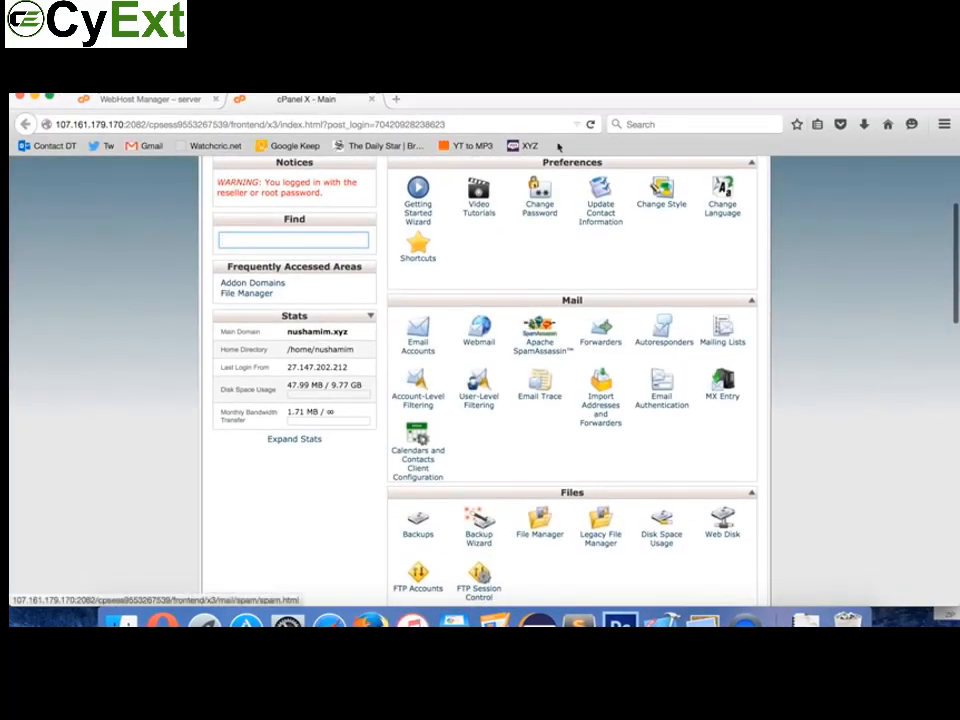
scroll(560, 316, down, 3)
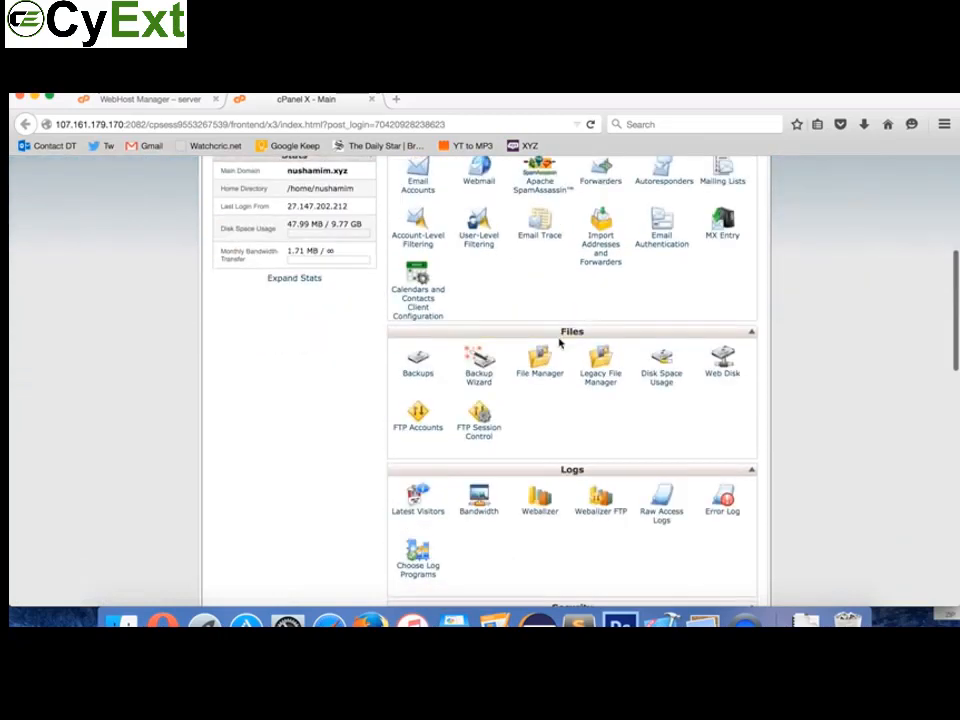
scroll(570, 445, down, 3)
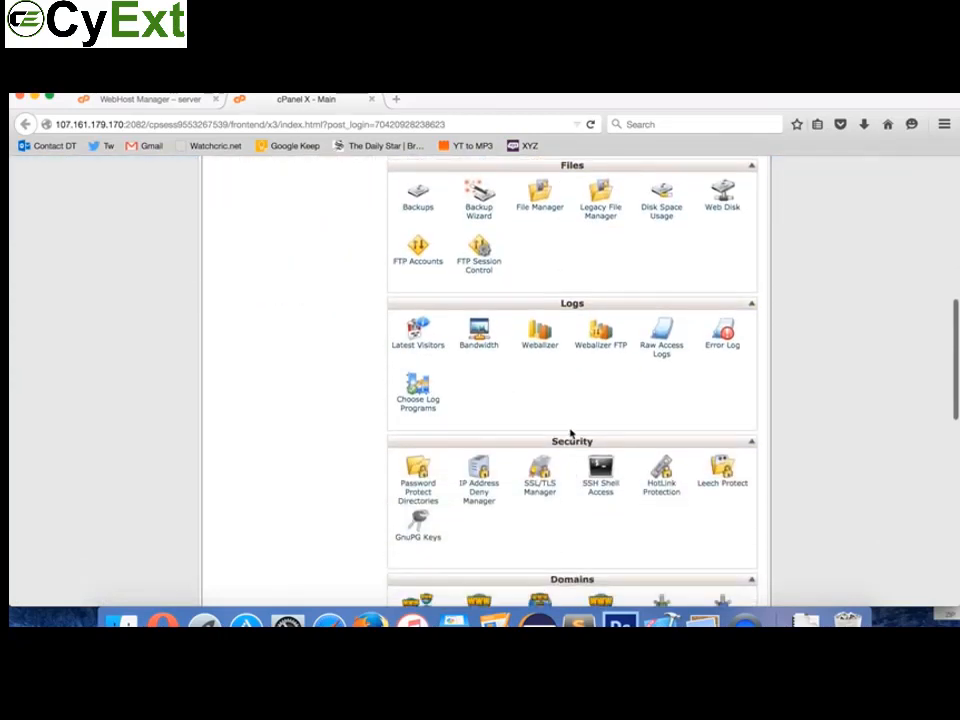
scroll(568, 445, down, 3)
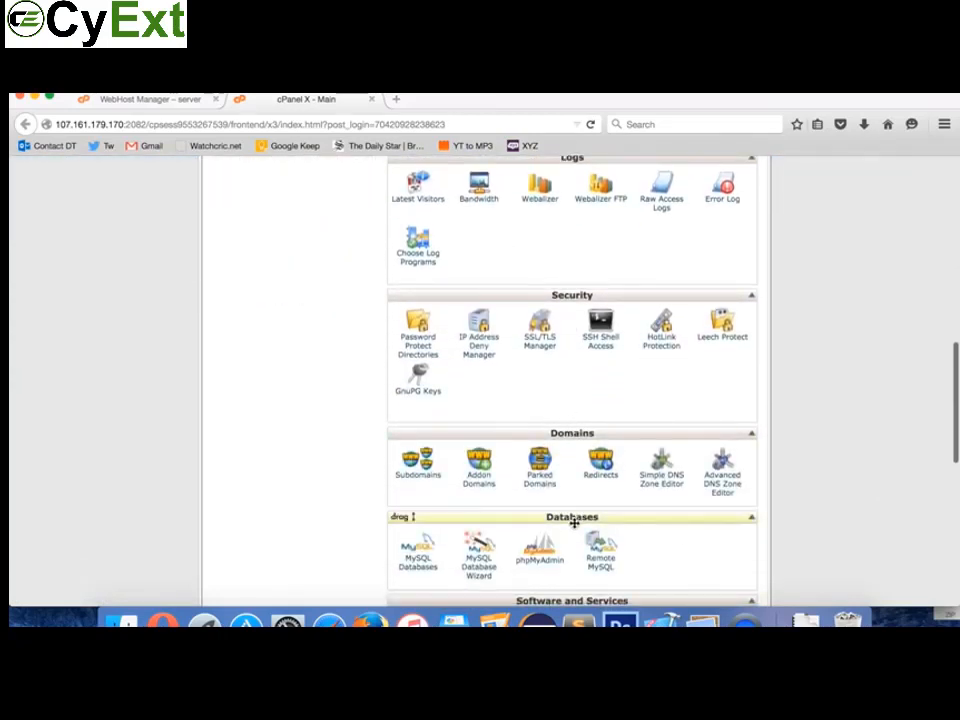
scroll(574, 523, down, 2)
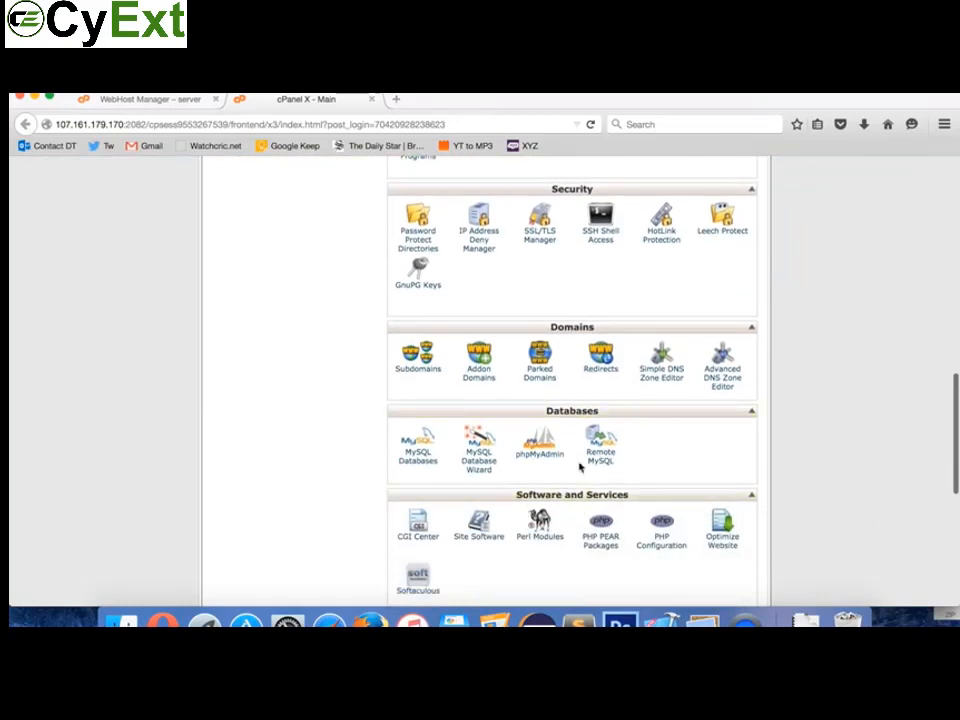
Step: On Addon Domains, paste howtodevelopasite.xyz copied from the registrar page as New Domain Name
click(479, 372)
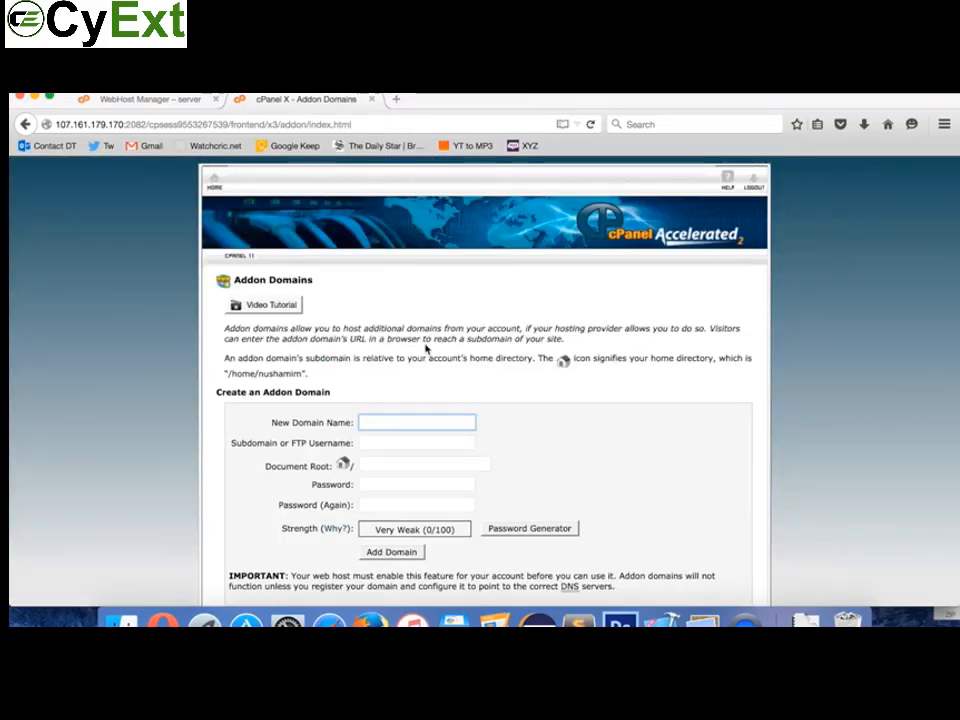
click(163, 622)
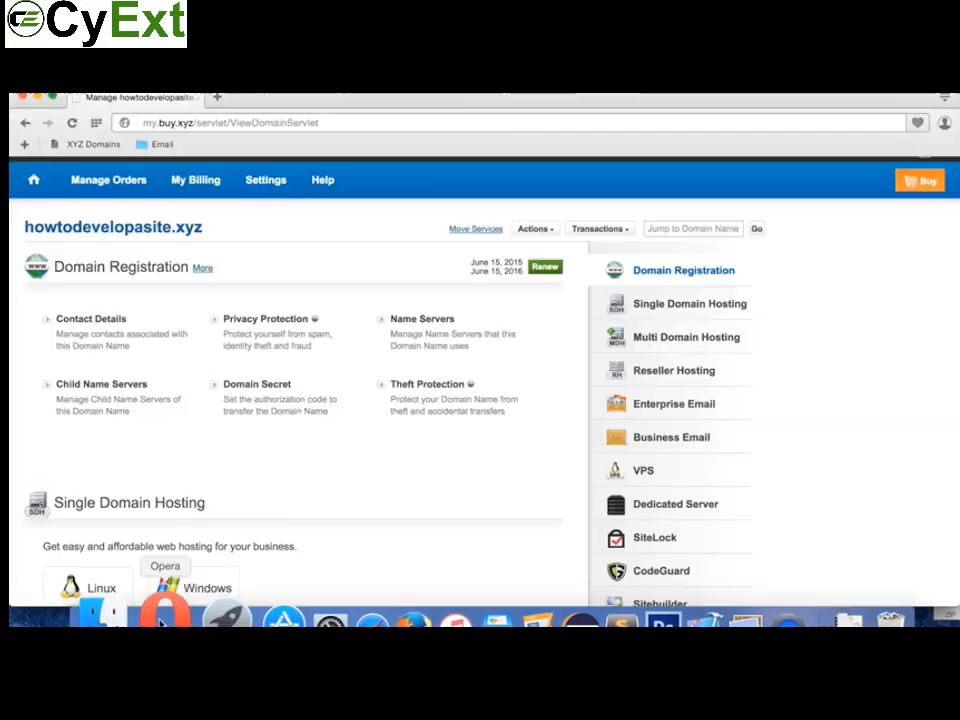
drag(213, 238, 11, 227)
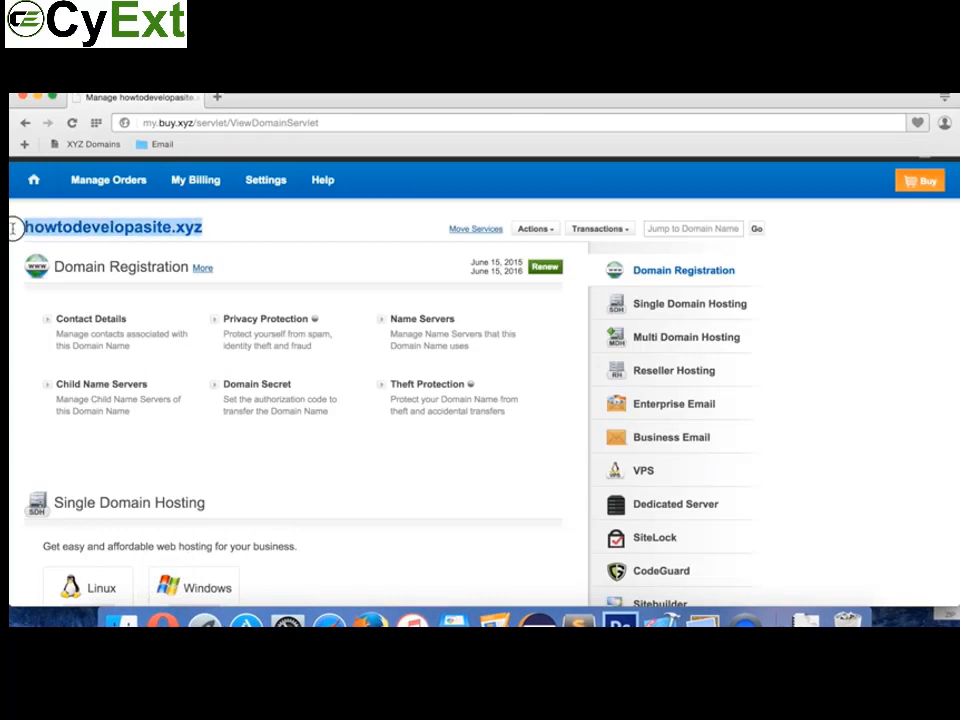
key(super+c)
click(368, 620)
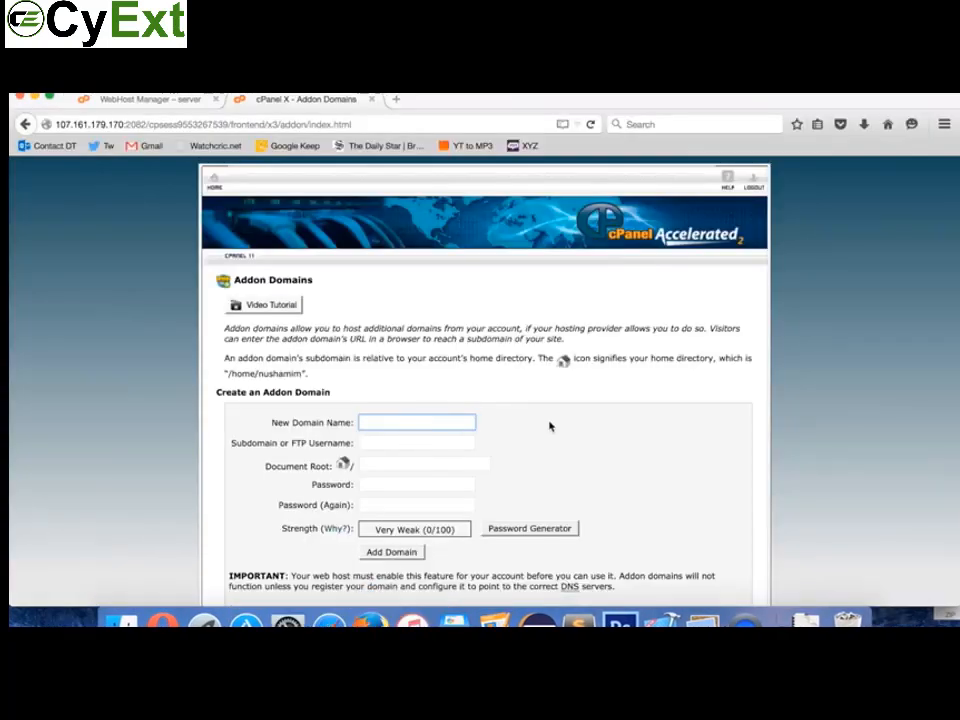
key(super+v)
Step: Enter and confirm the domain's password, then add the domain and its FTP account
click(416, 442)
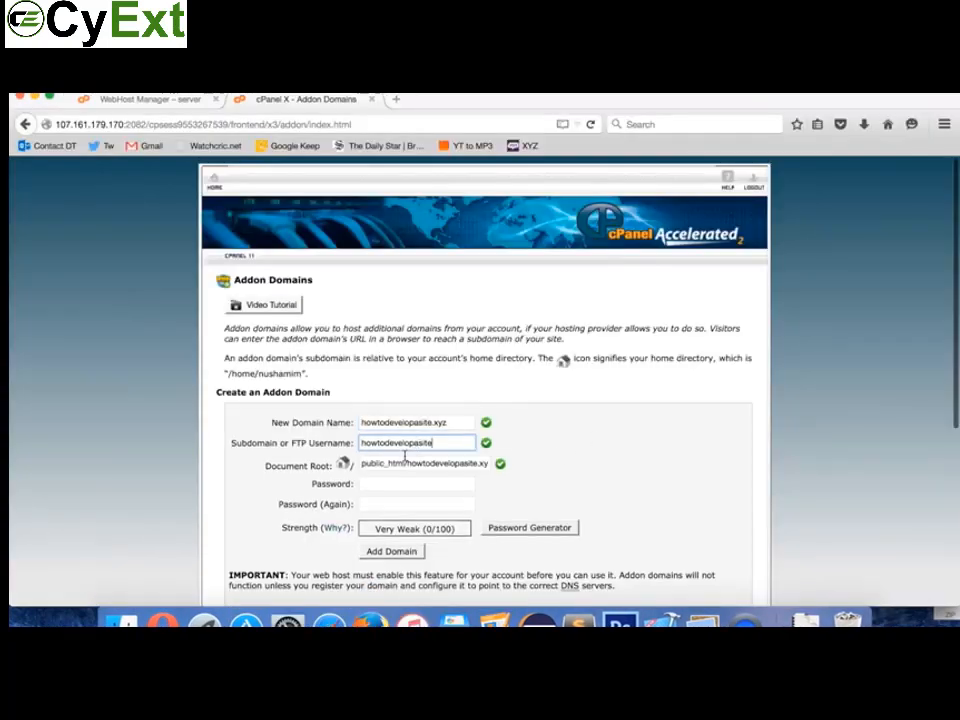
click(387, 483)
text(ab)
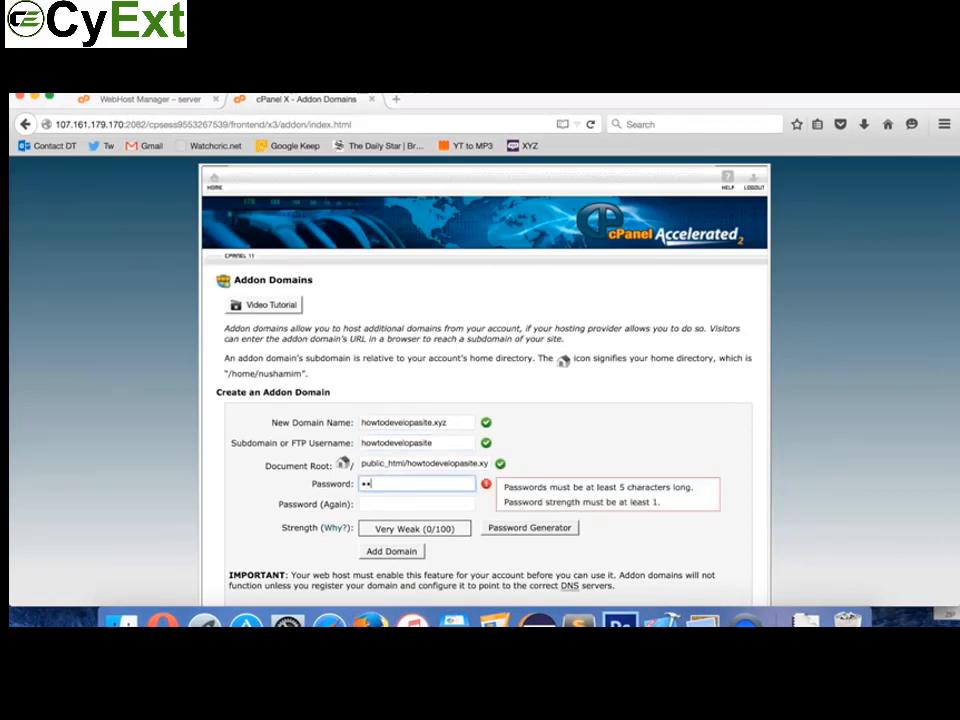
text(cdefghi)
key(Tab)
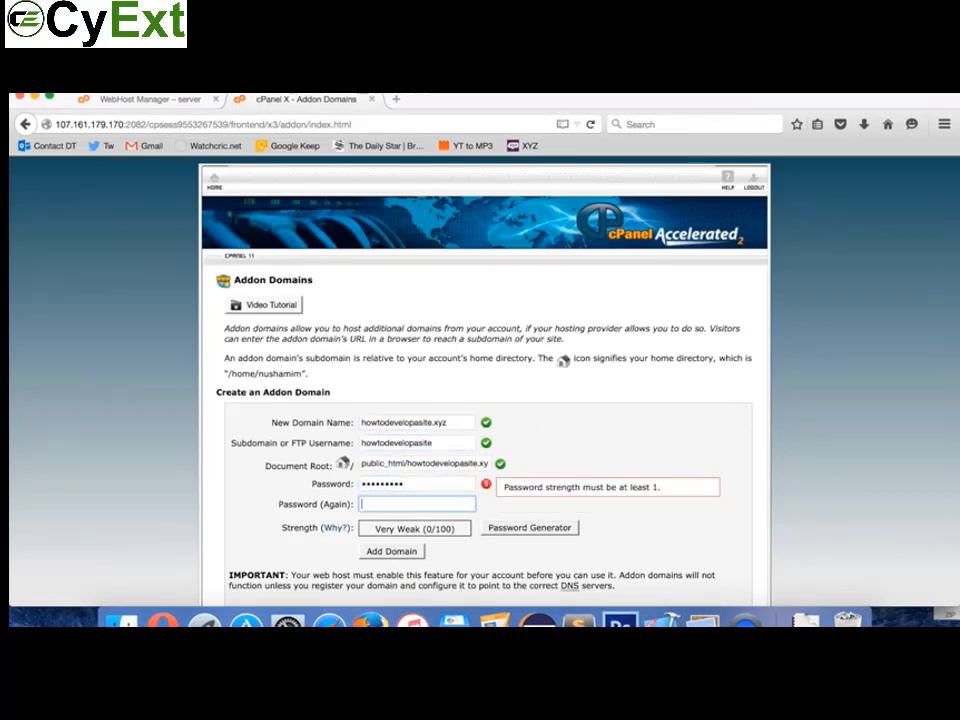
text(abcde)
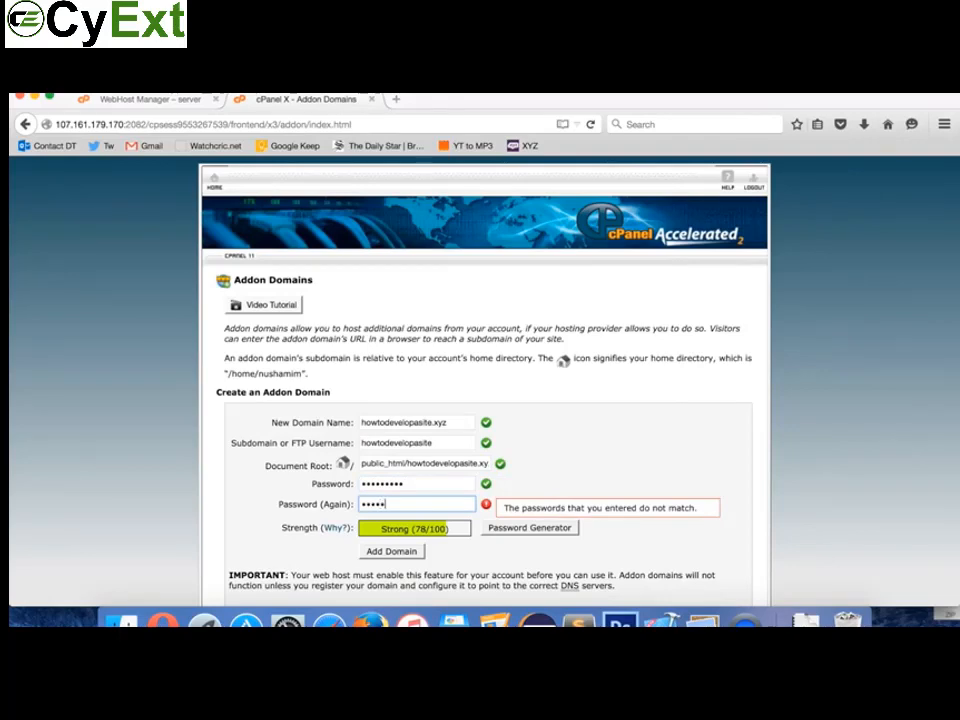
text(fghi)
scroll(438, 500, down, 3)
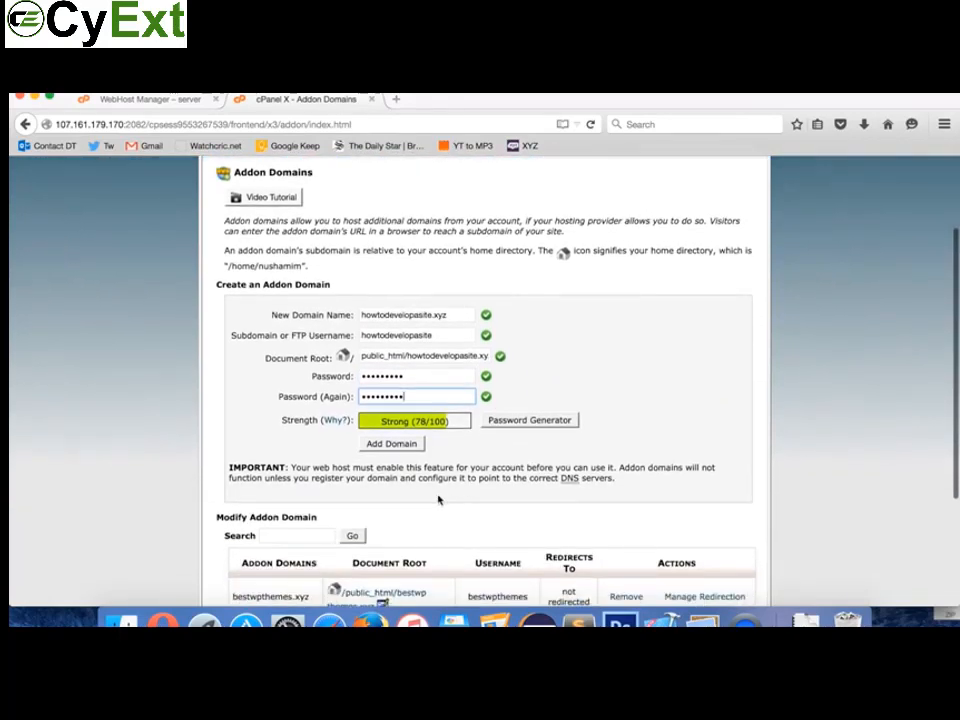
click(390, 447)
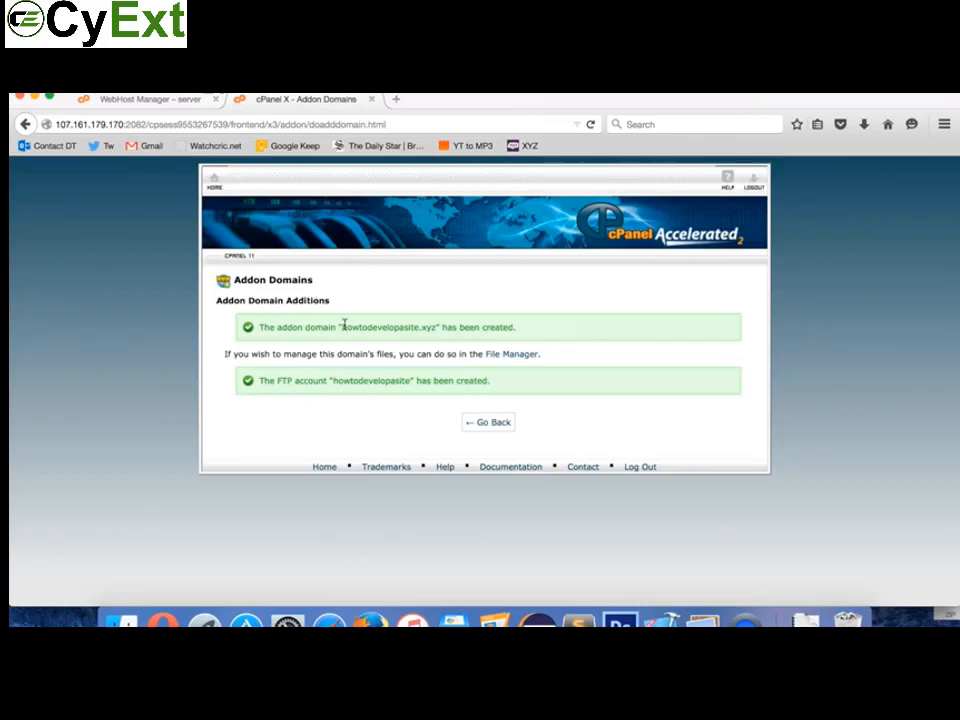
drag(343, 326, 435, 328)
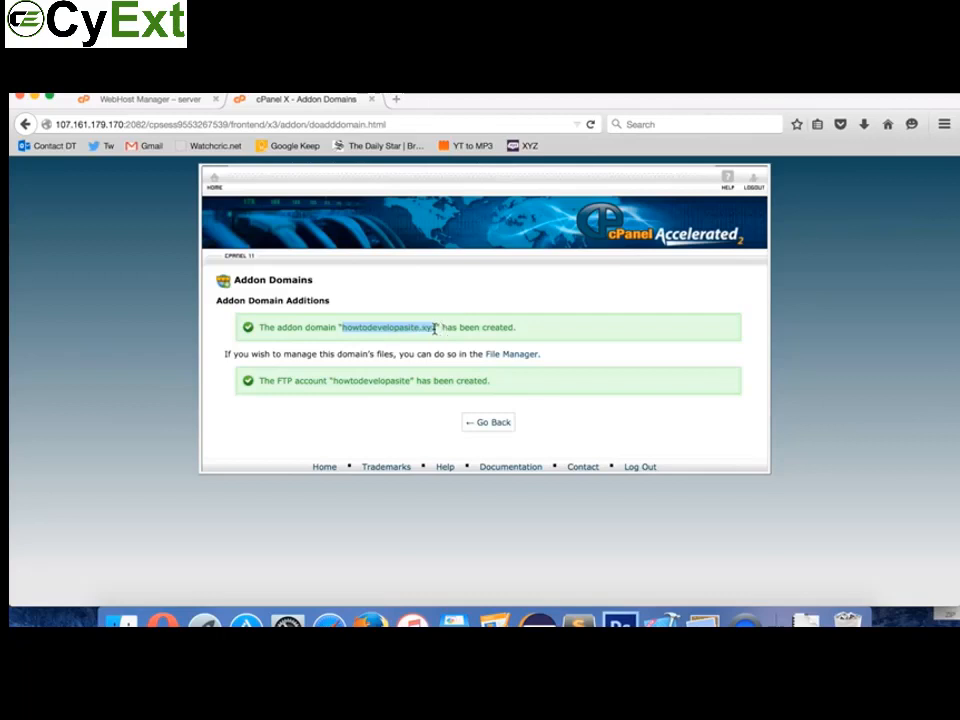
Step: Load howtodevelopasite.xyz in a new tab, see the default SORRY! page, then return to cPanel
click(396, 99)
key(super+v)
key(Return)
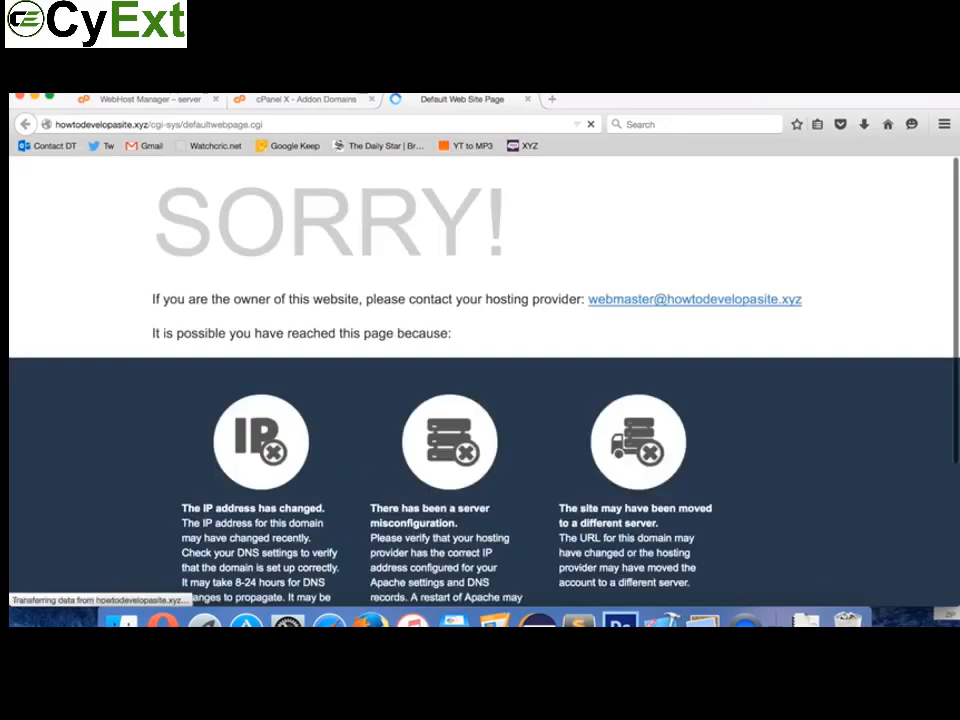
click(283, 126)
drag(284, 125, 150, 127)
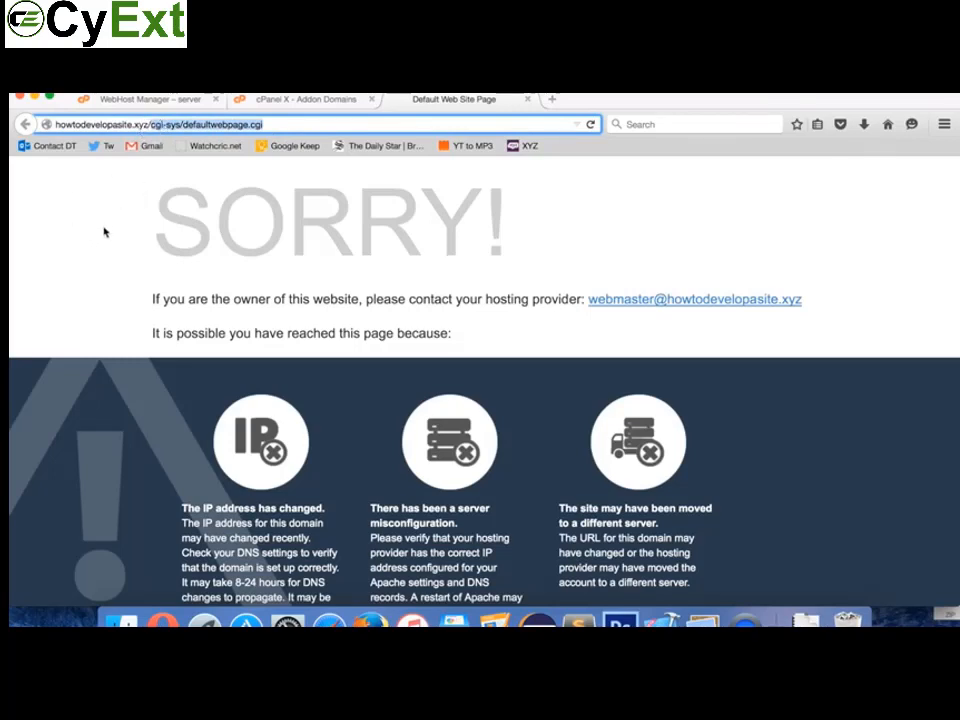
click(324, 103)
Step: Return to the cPanel home page and open the WordPress script in Softaculous Apps Installer
click(214, 182)
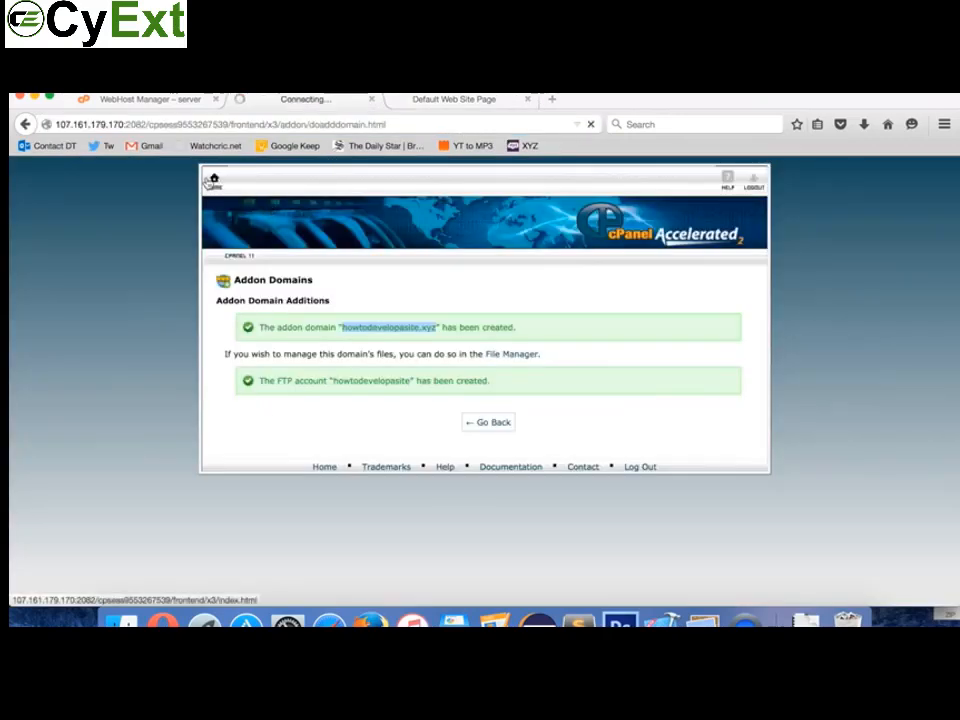
scroll(424, 358, down, 10)
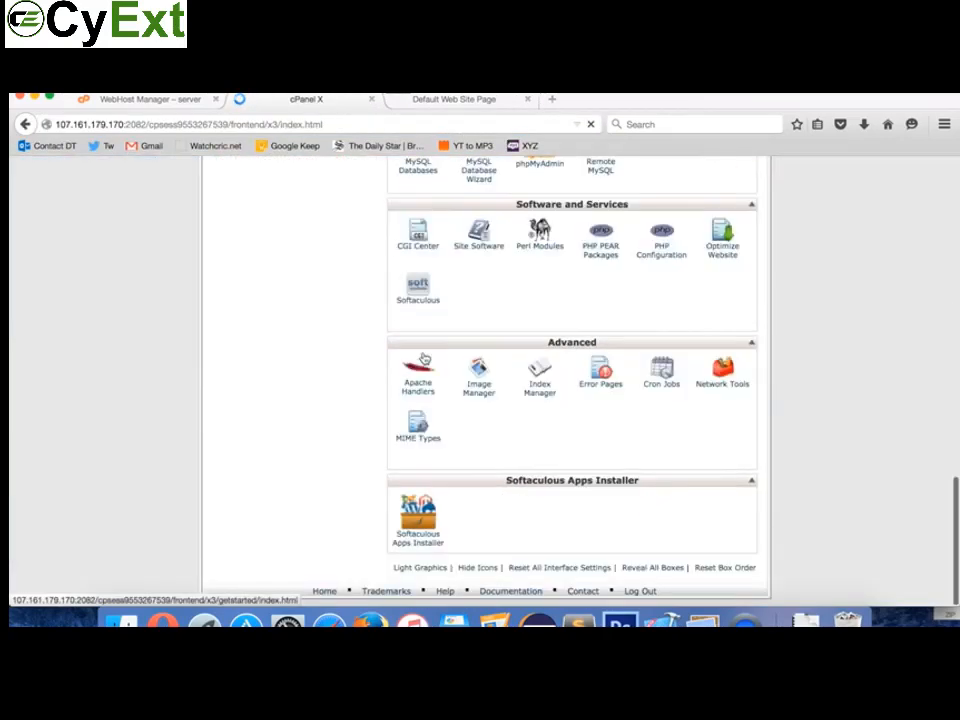
scroll(424, 358, up, 5)
scroll(424, 358, down, 1)
scroll(424, 358, down, 5)
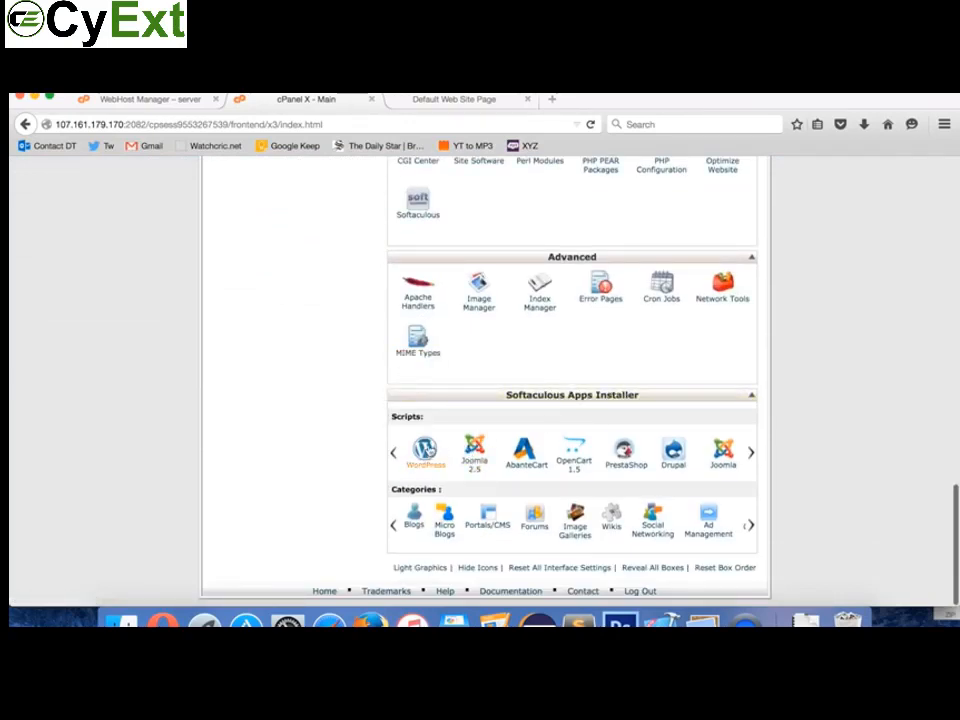
click(425, 450)
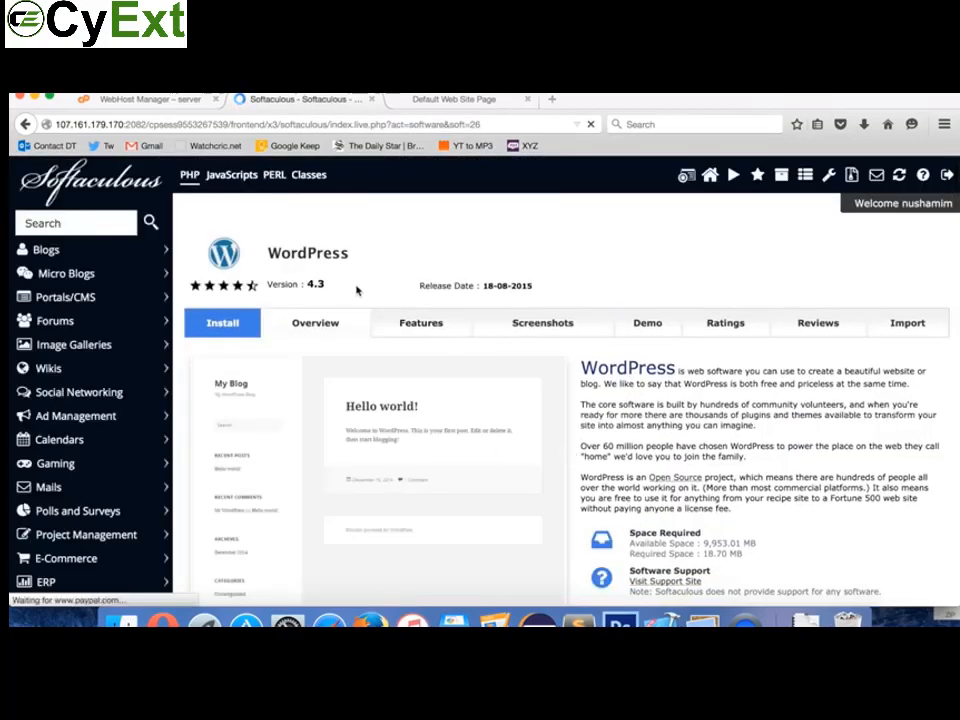
click(223, 324)
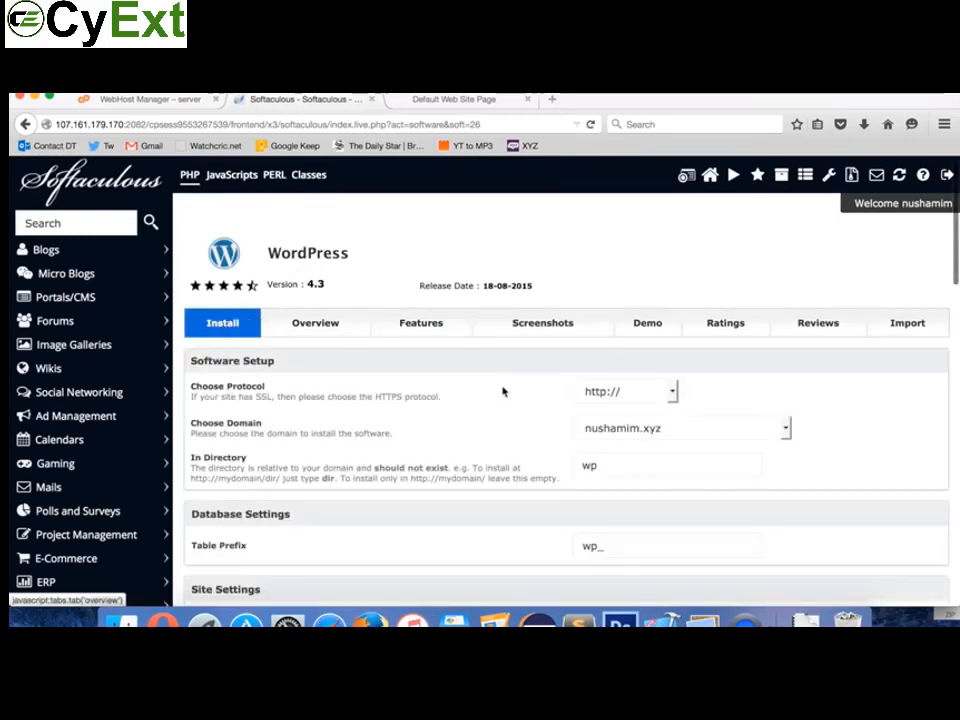
click(664, 426)
click(634, 389)
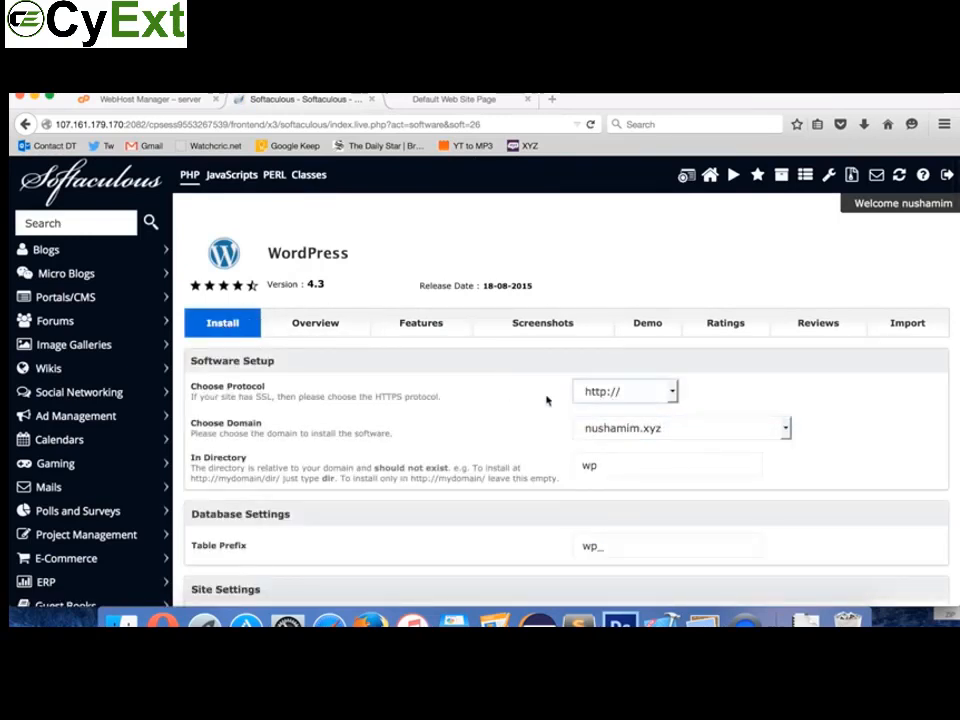
click(406, 419)
click(670, 392)
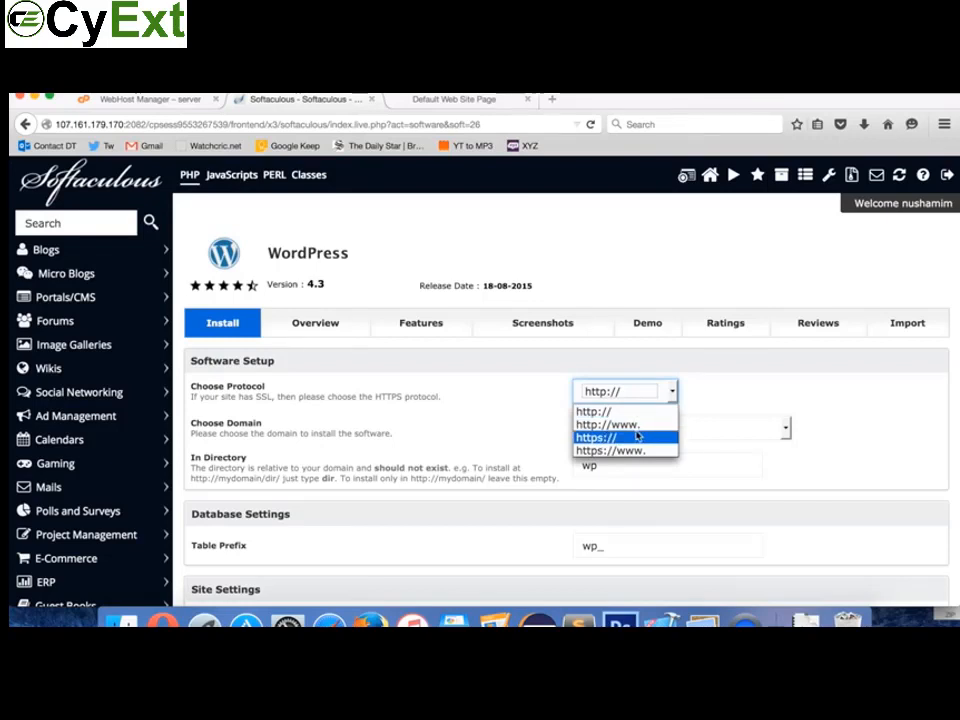
click(737, 378)
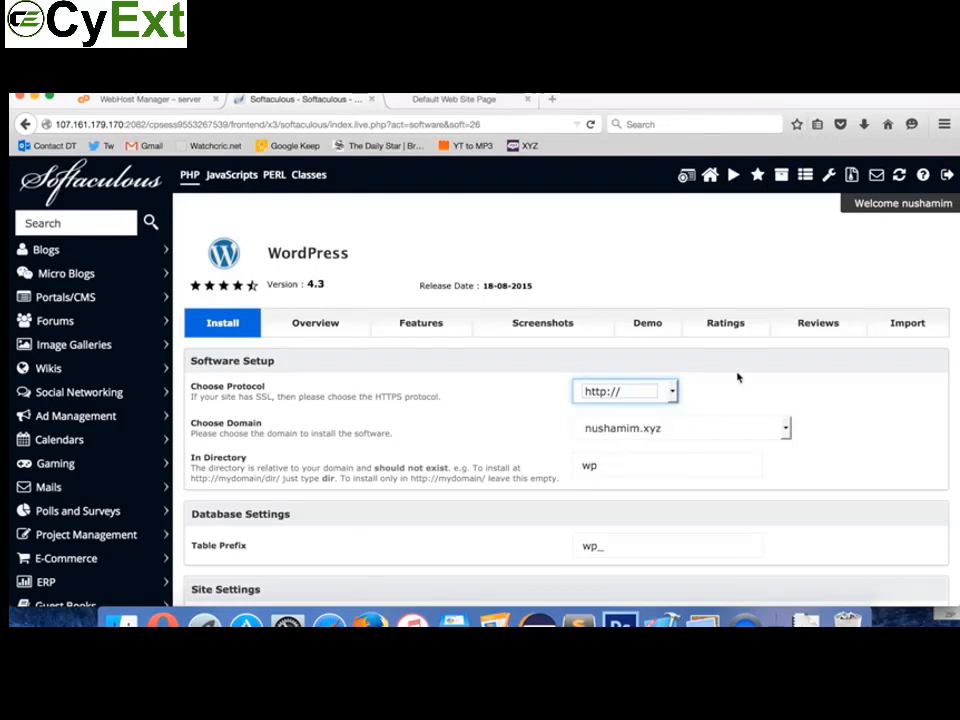
click(673, 398)
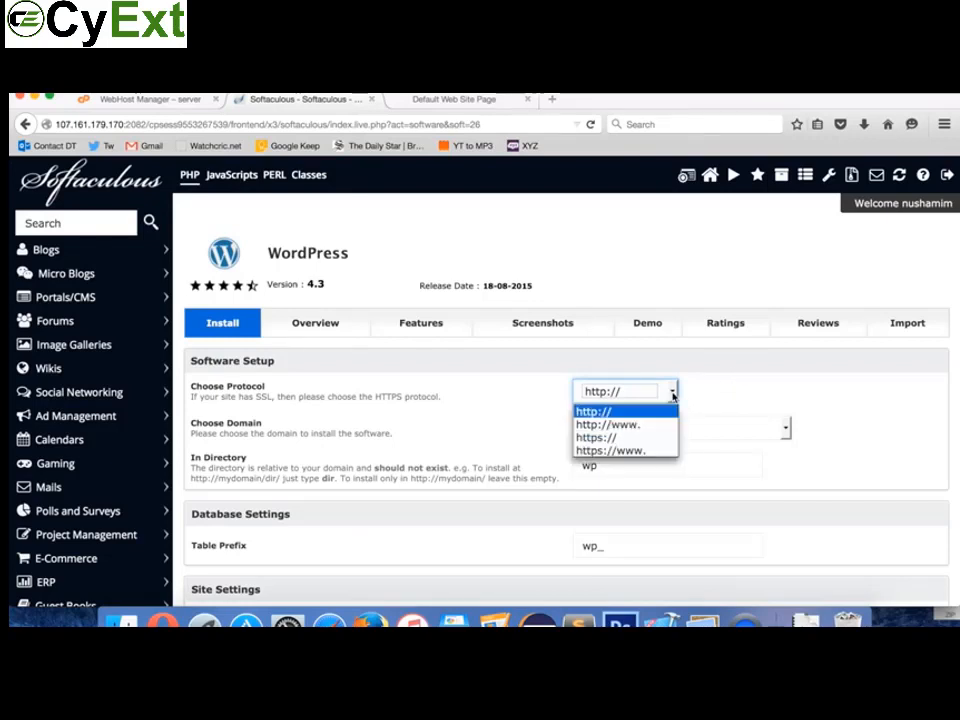
click(620, 428)
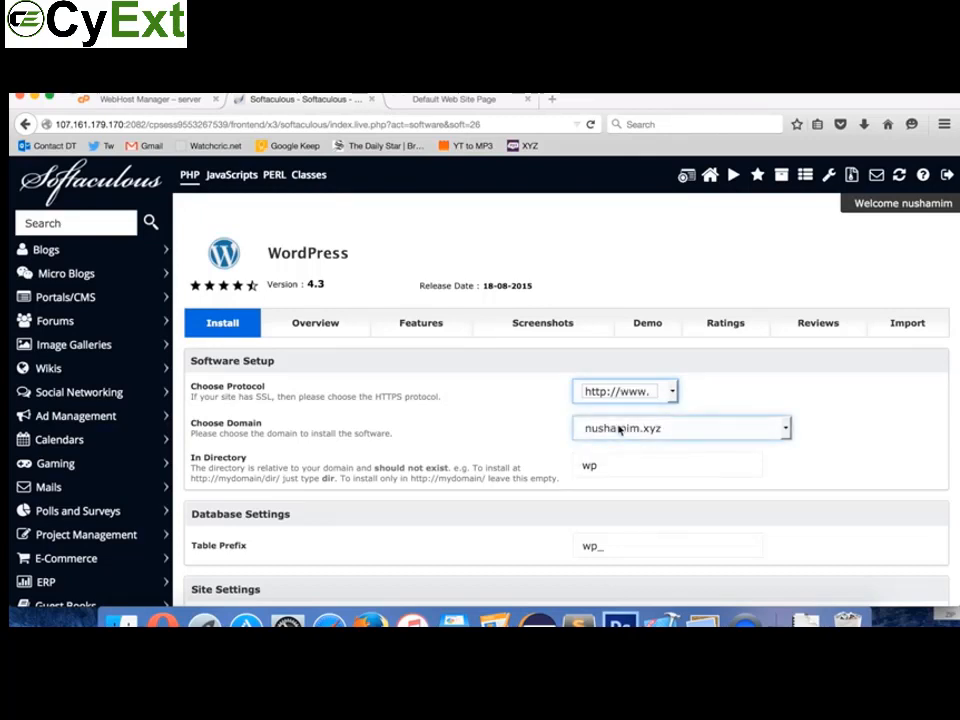
click(745, 390)
Step: Choose howtodevelopasite.xyz as the domain and clear the default 'wp' install directory
click(785, 437)
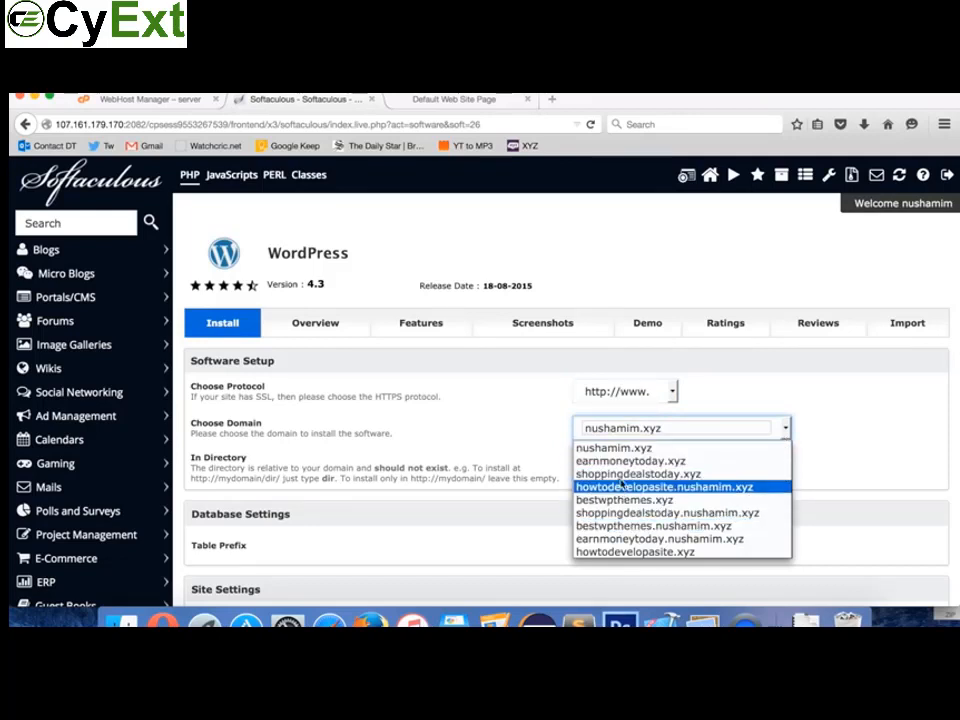
click(608, 551)
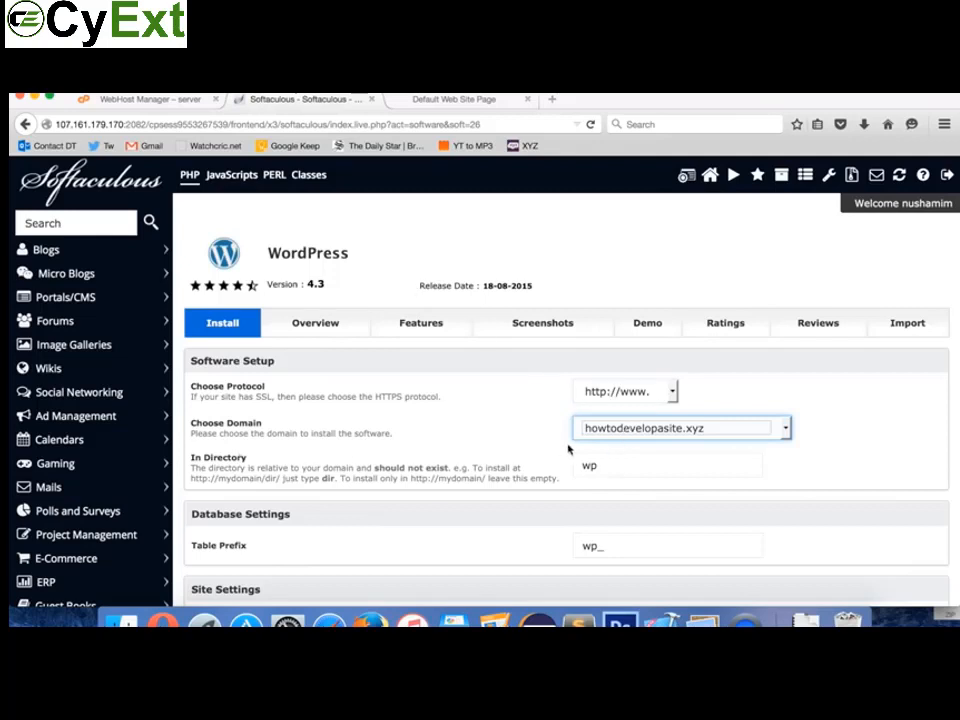
click(604, 465)
drag(604, 465, 572, 465)
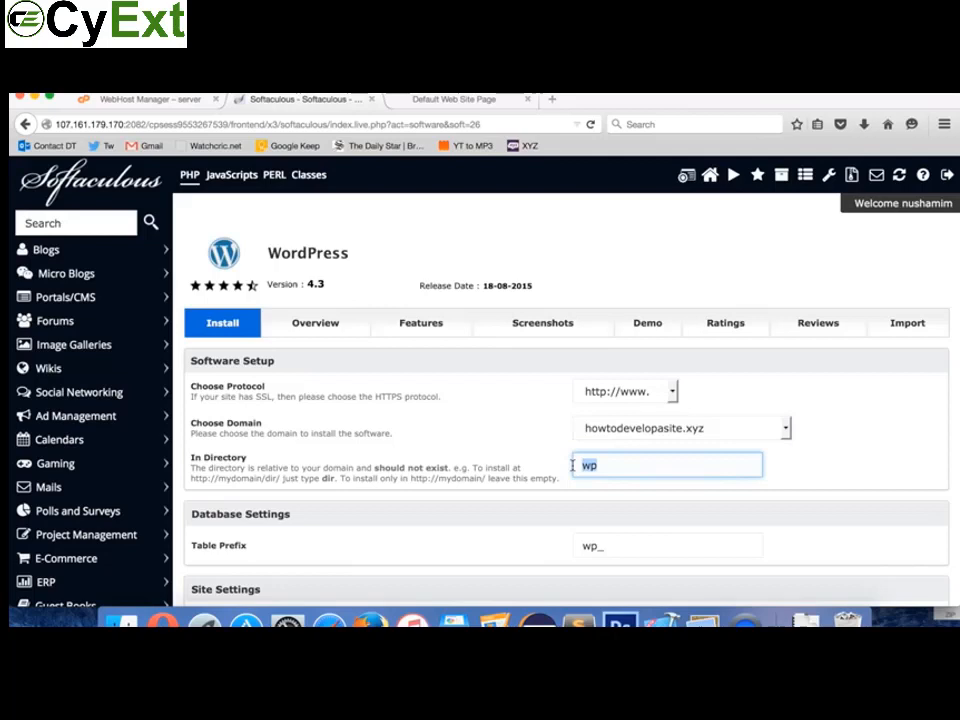
key(BackSpace)
scroll(497, 454, down, 3)
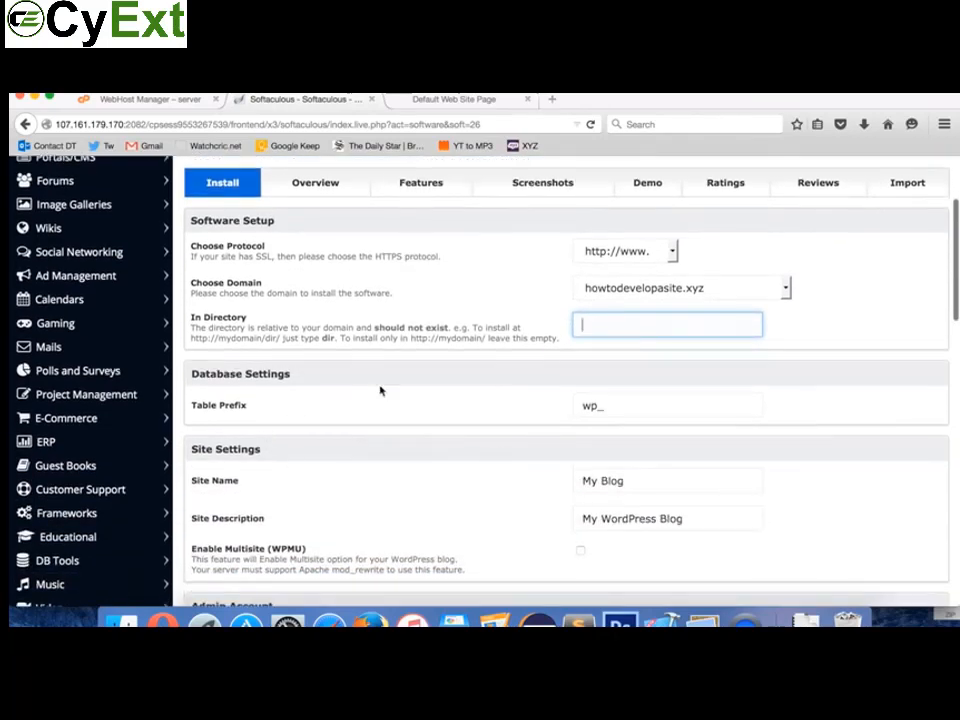
click(577, 404)
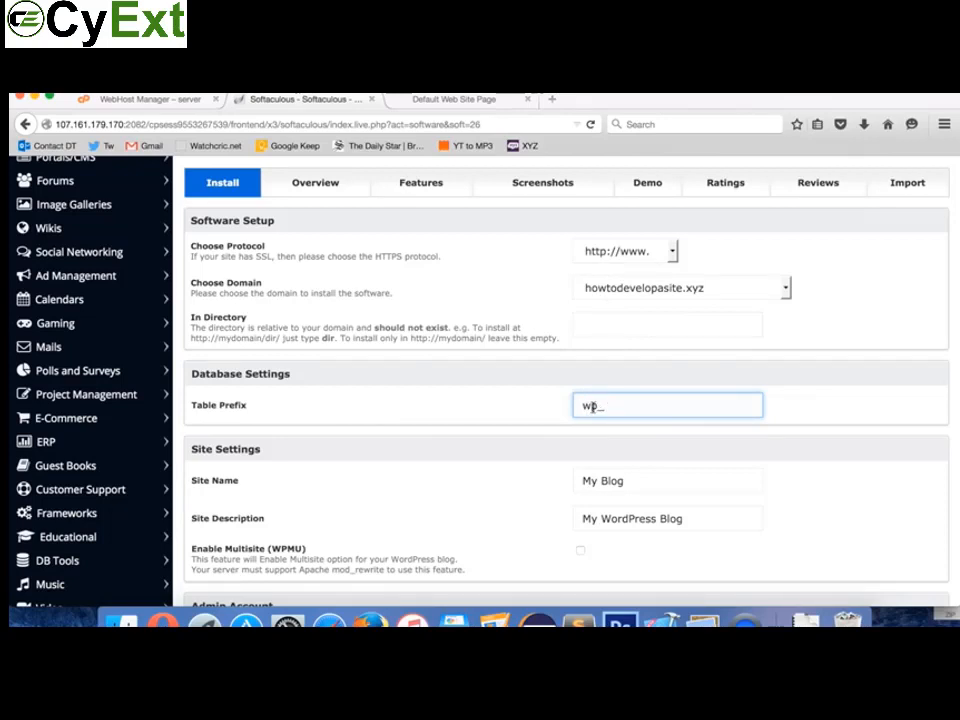
Step: Replace the default Site Name with 'How to Develop a Website' and Site Description with 'Step By Step Guide of Developing A Website'
scroll(625, 413, down, 2)
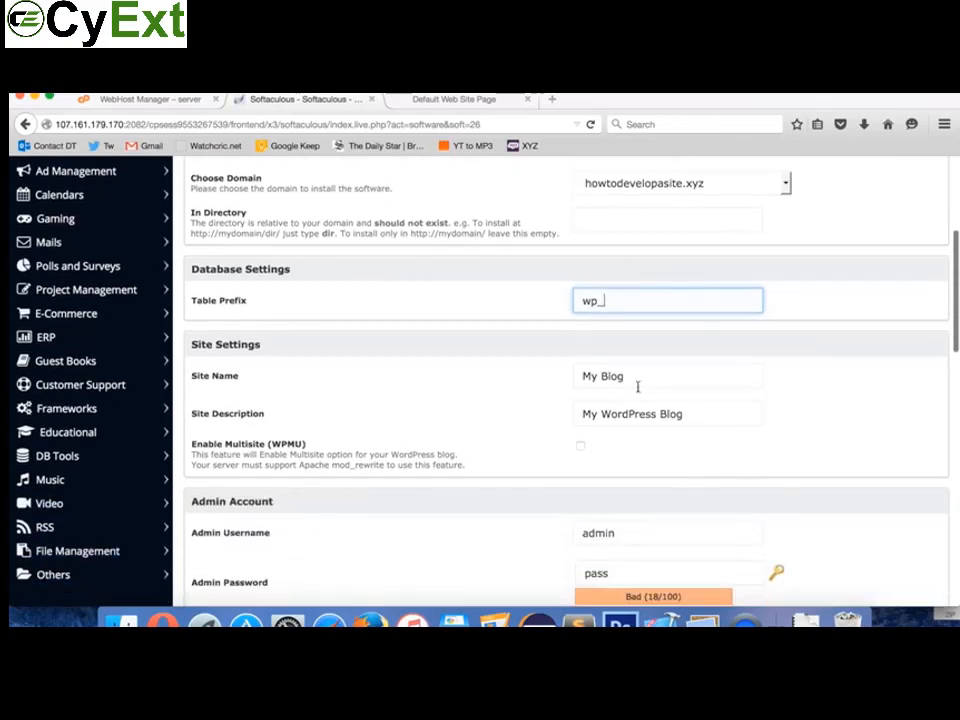
drag(636, 377, 563, 371)
text(H)
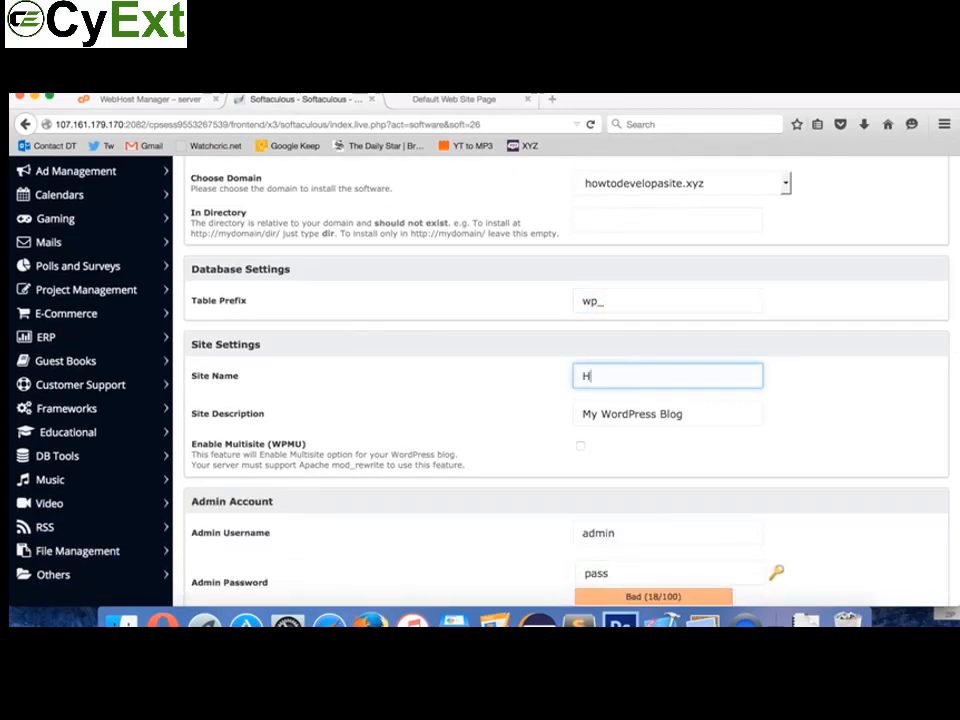
text(ow to Develop a Website)
click(624, 417)
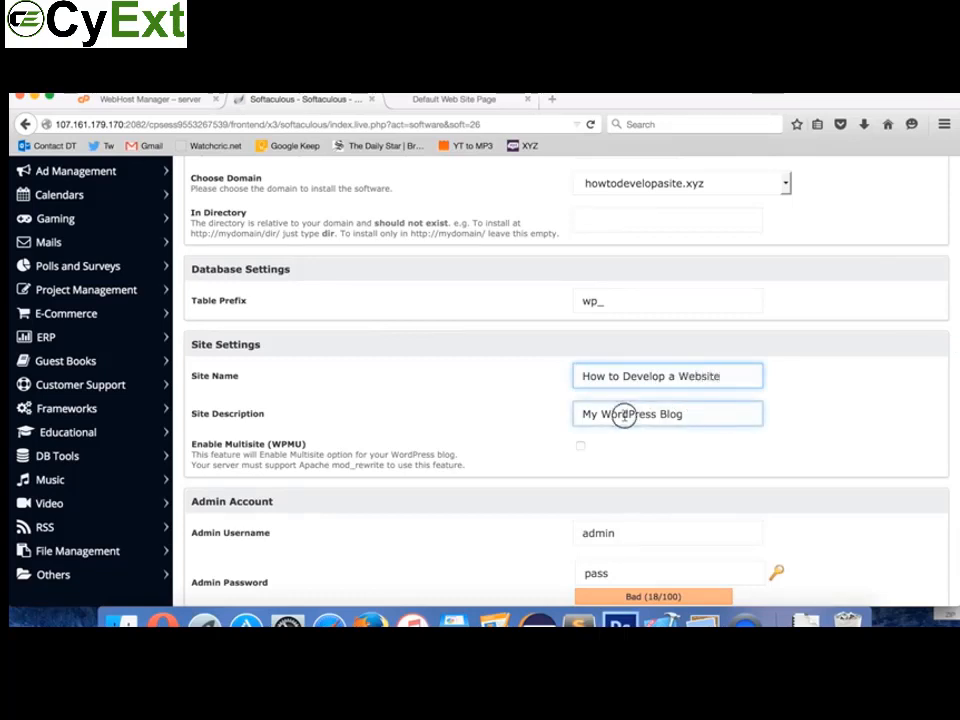
drag(624, 417, 542, 420)
text(St)
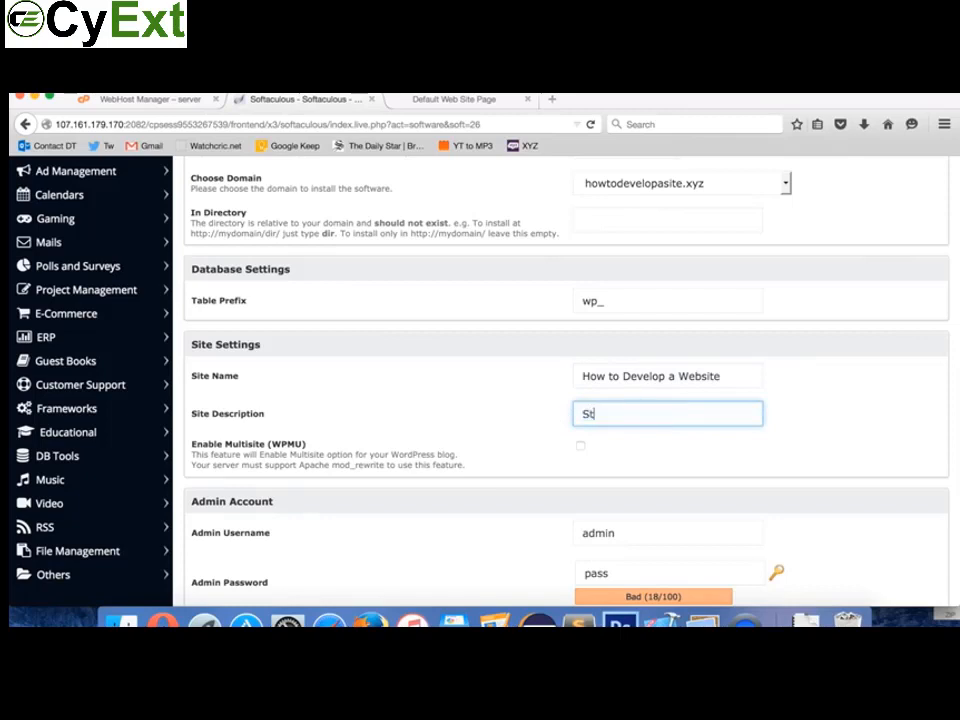
text(ep By )
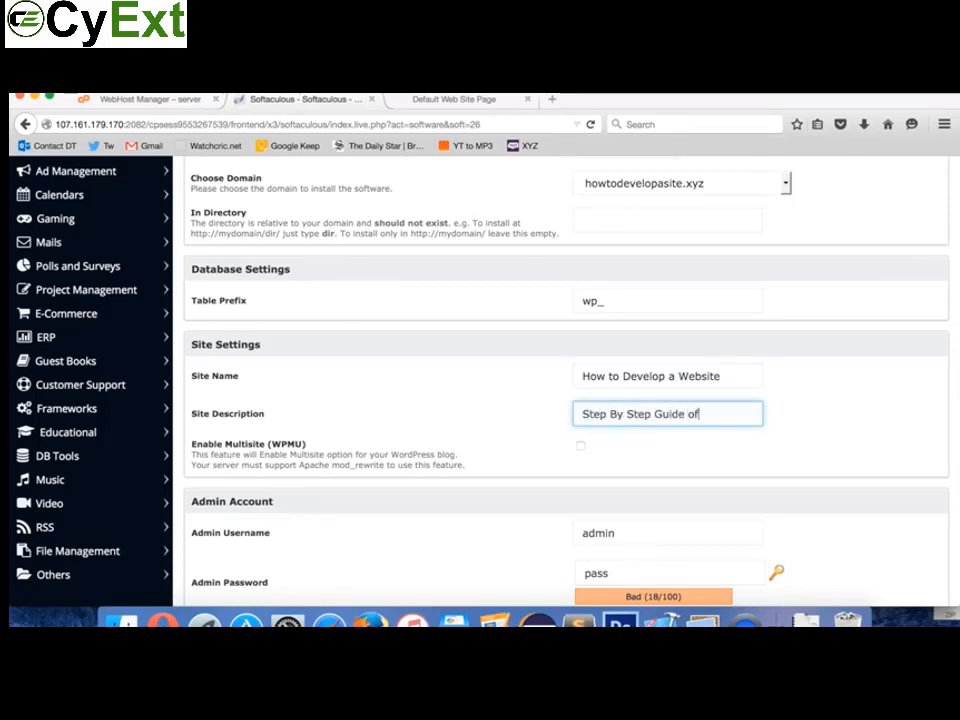
text(Step Guide of Developing A )
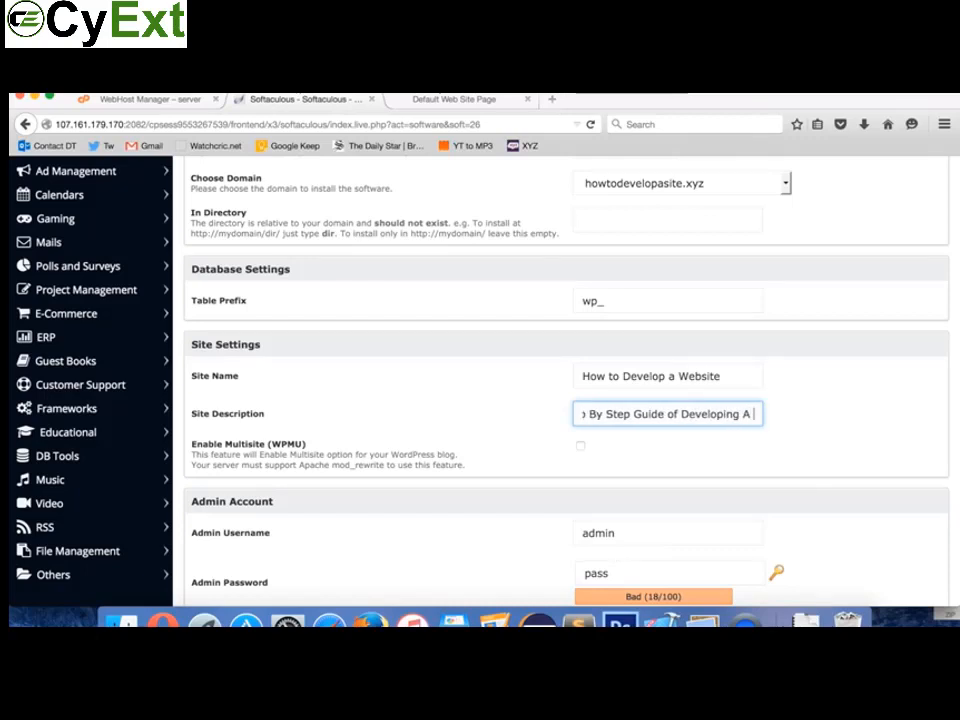
text(Website)
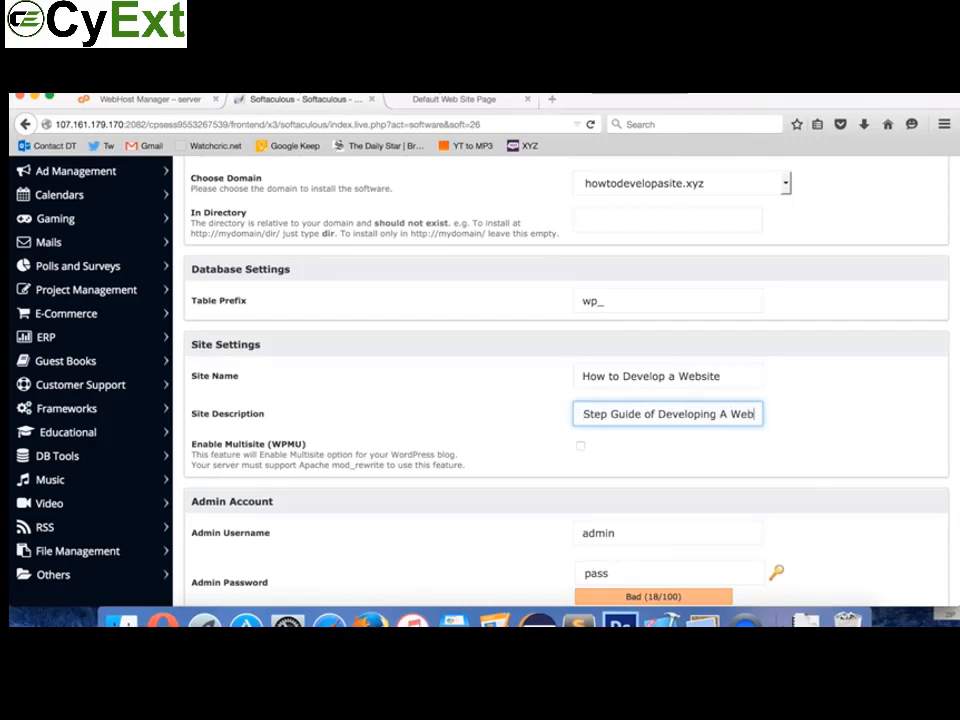
scroll(564, 485, down, 3)
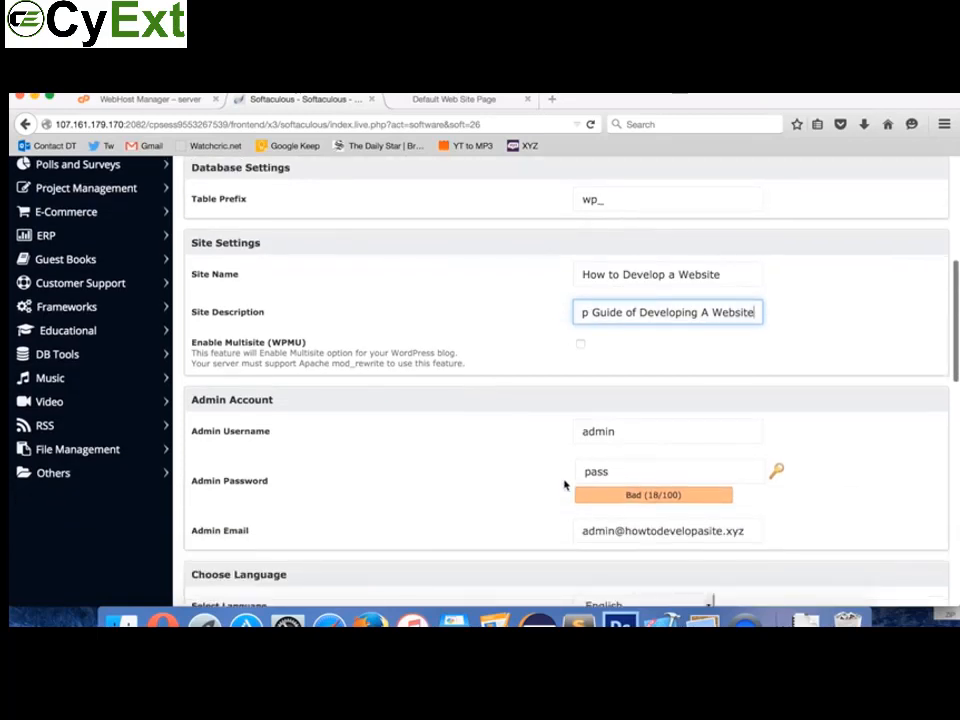
Step: Keep the admin username as admin and replace the default admin password with a new one
click(647, 434)
click(634, 469)
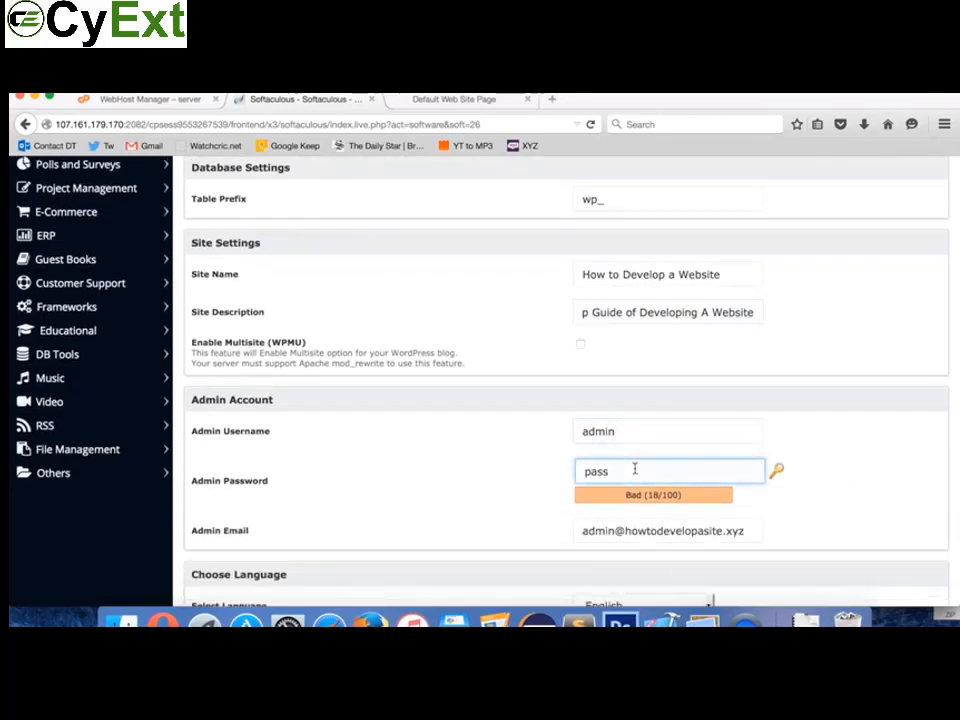
double_click(634, 469)
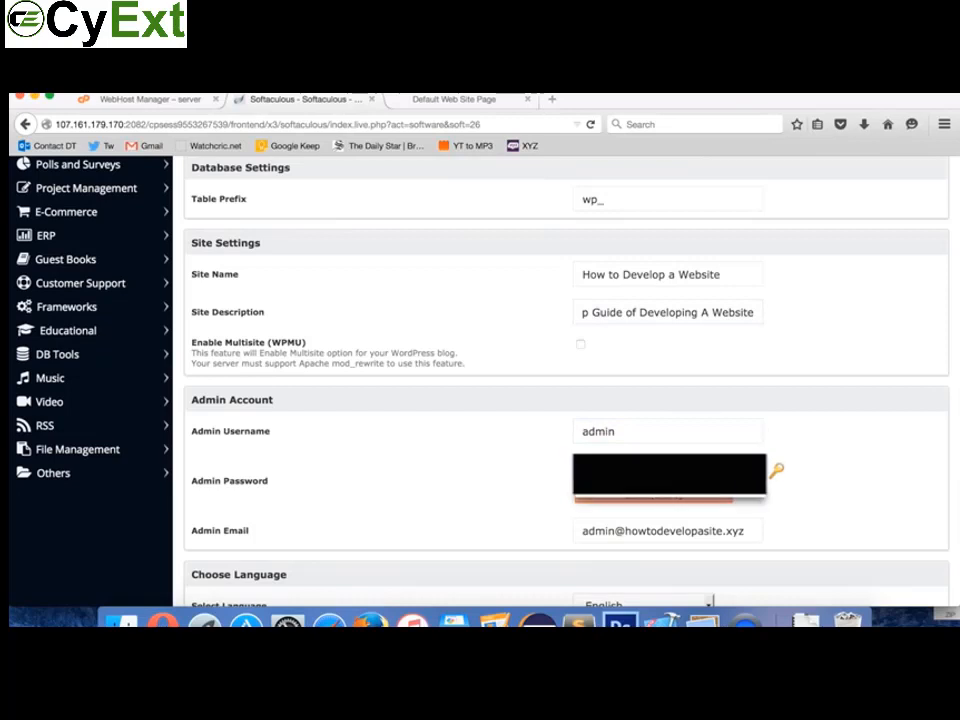
key(BackSpace)
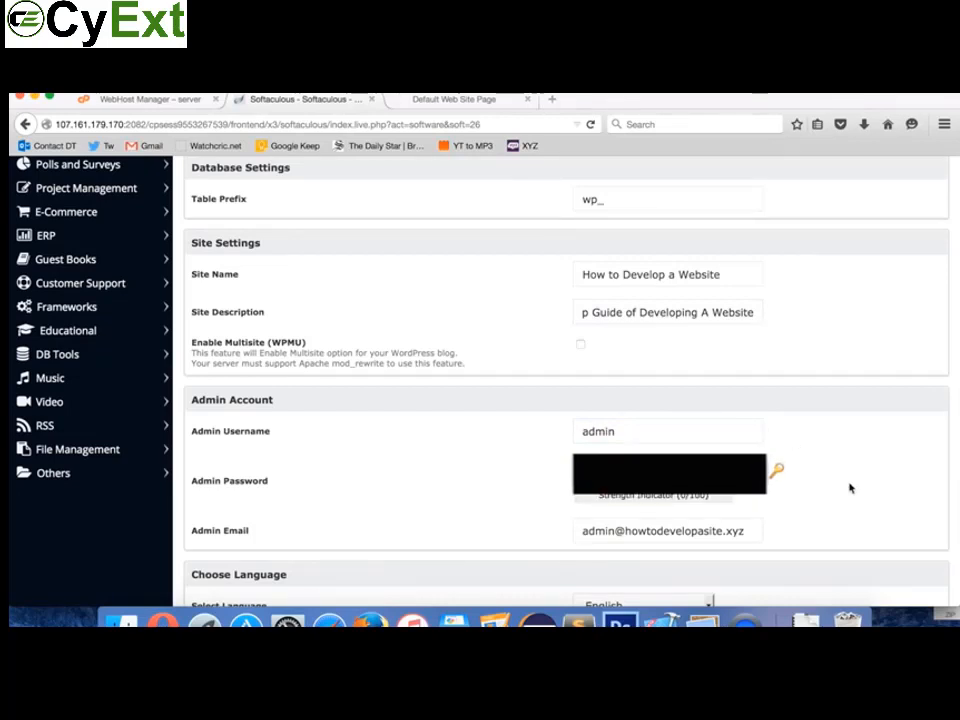
click(615, 441)
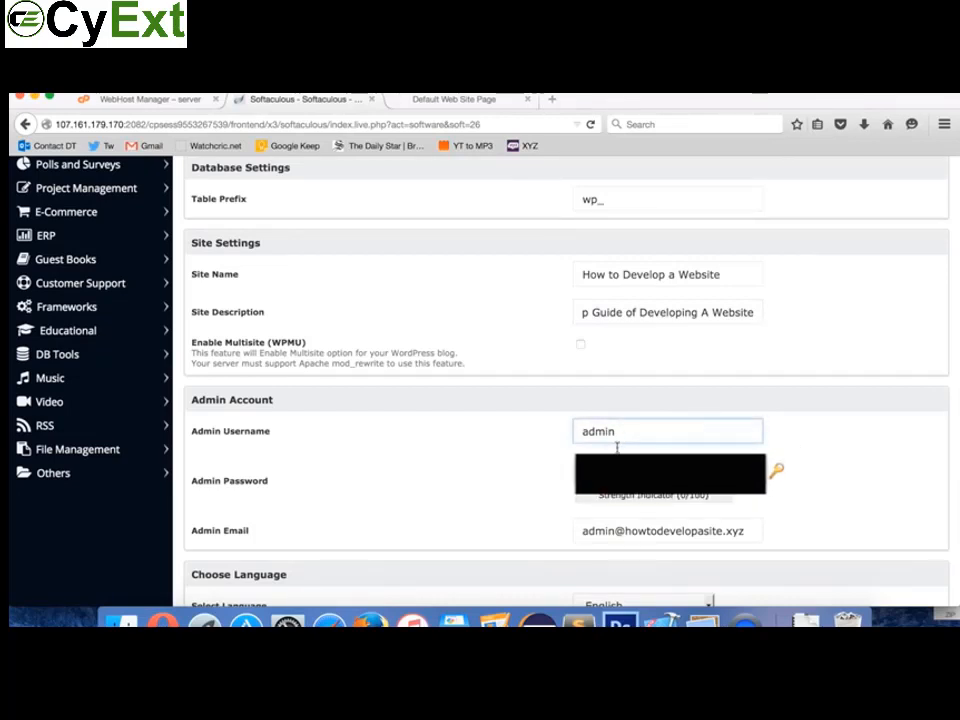
text(********)
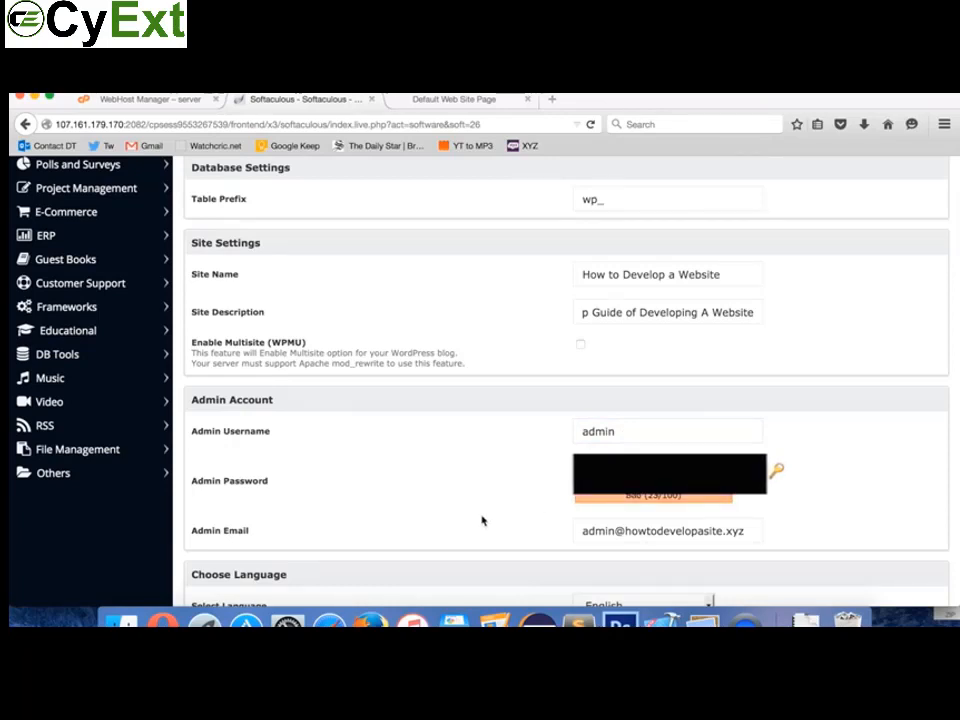
scroll(506, 473, down, 2)
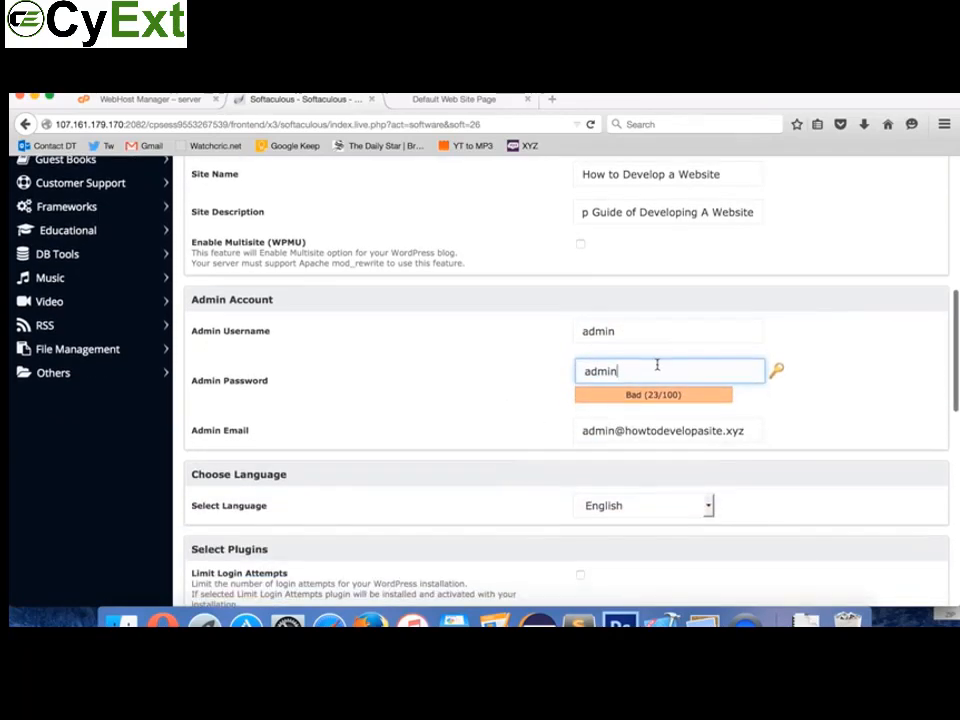
text(321)
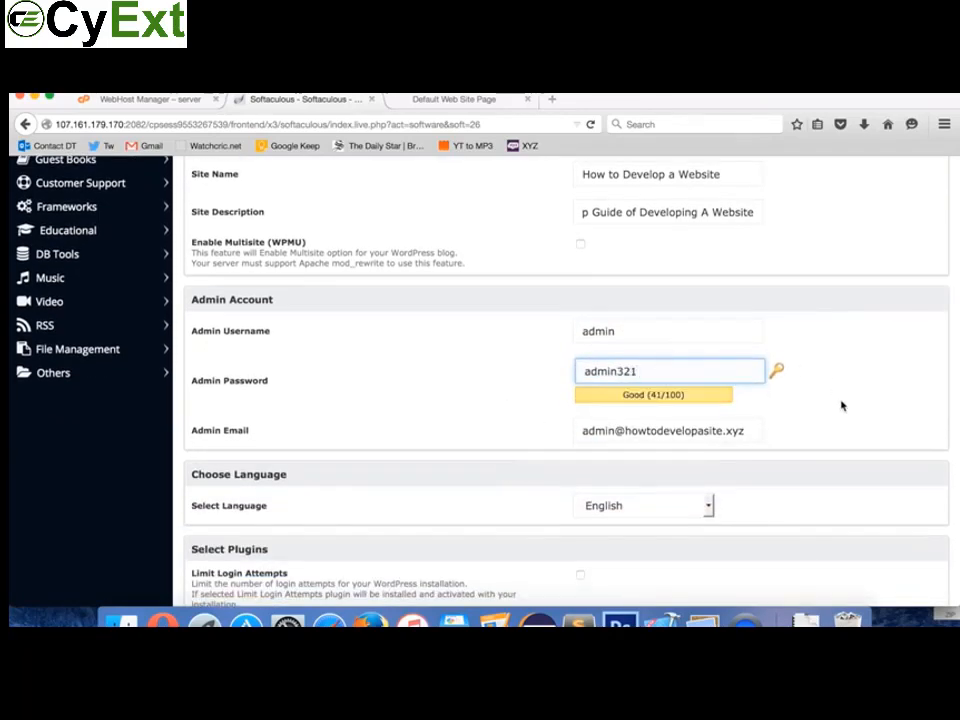
click(343, 428)
scroll(440, 389, down, 2)
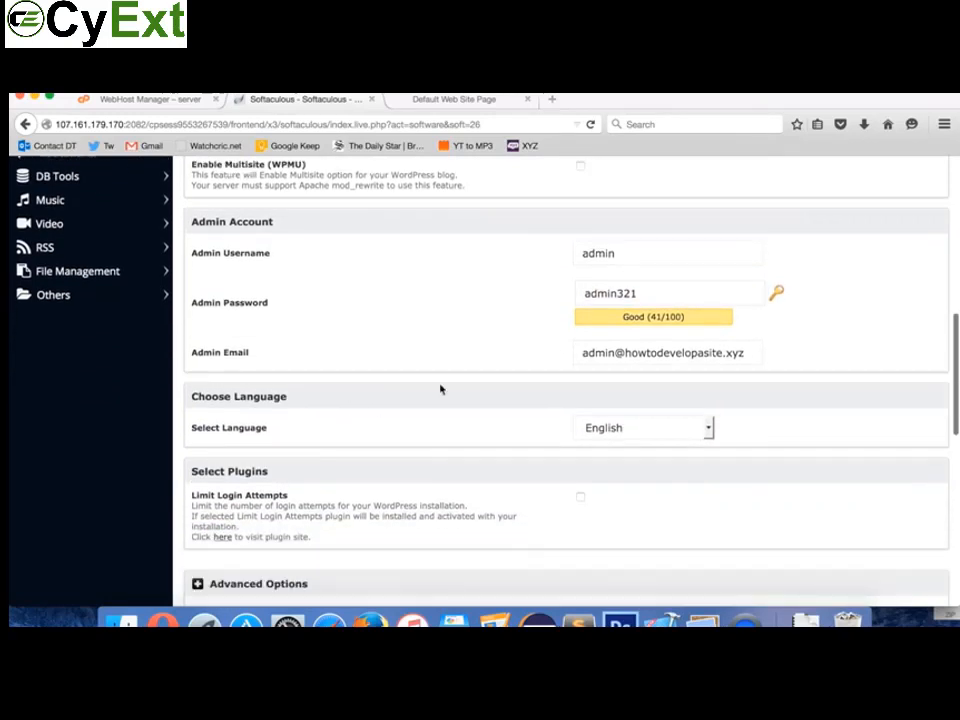
scroll(570, 395, down, 3)
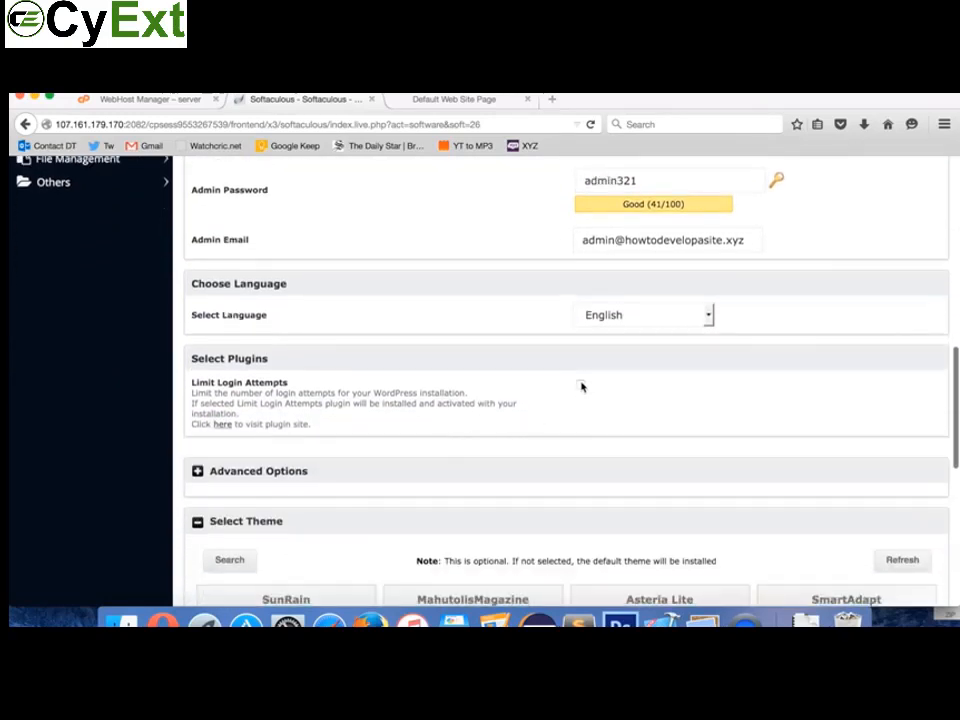
Step: Choose the SmartAdapt theme, fill the installation-details e-mail from the suggestion, and install WordPress
scroll(465, 513, down, 8)
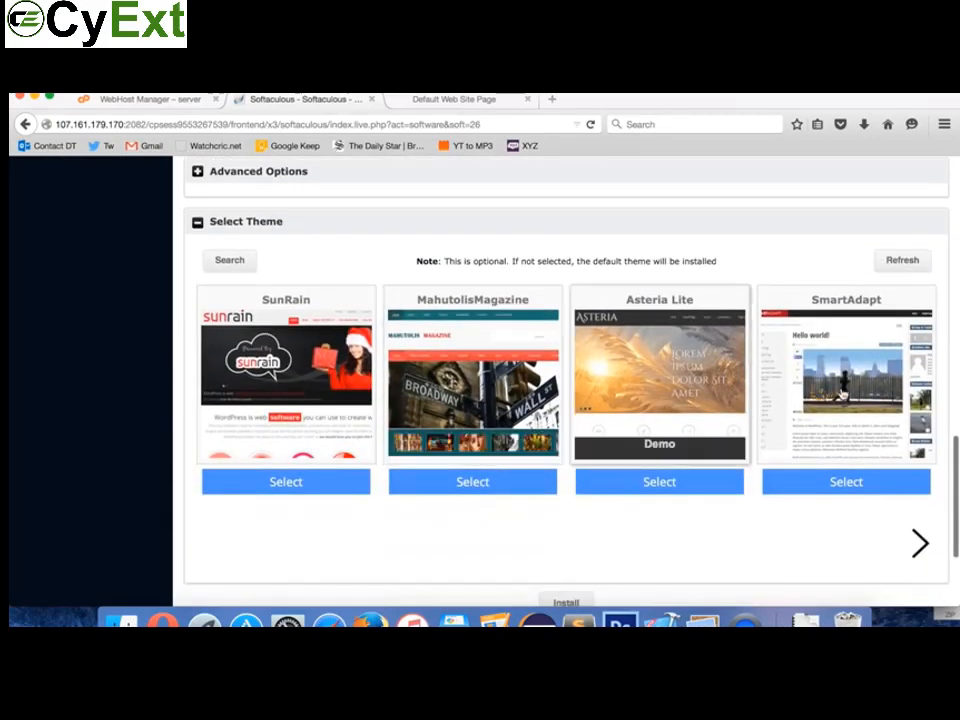
click(835, 484)
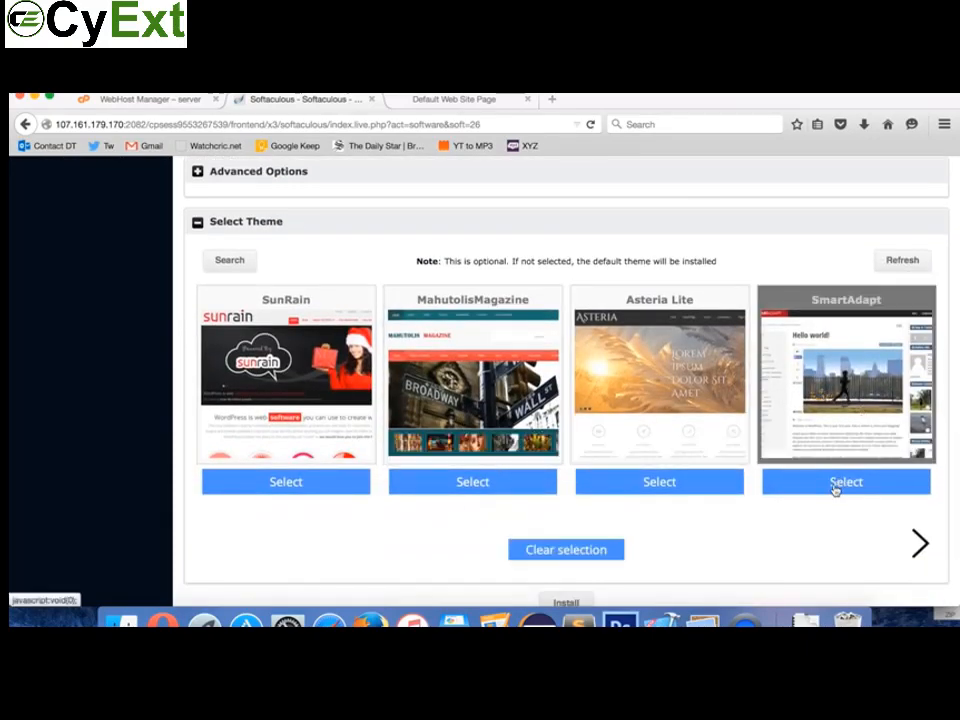
scroll(680, 490, down, 3)
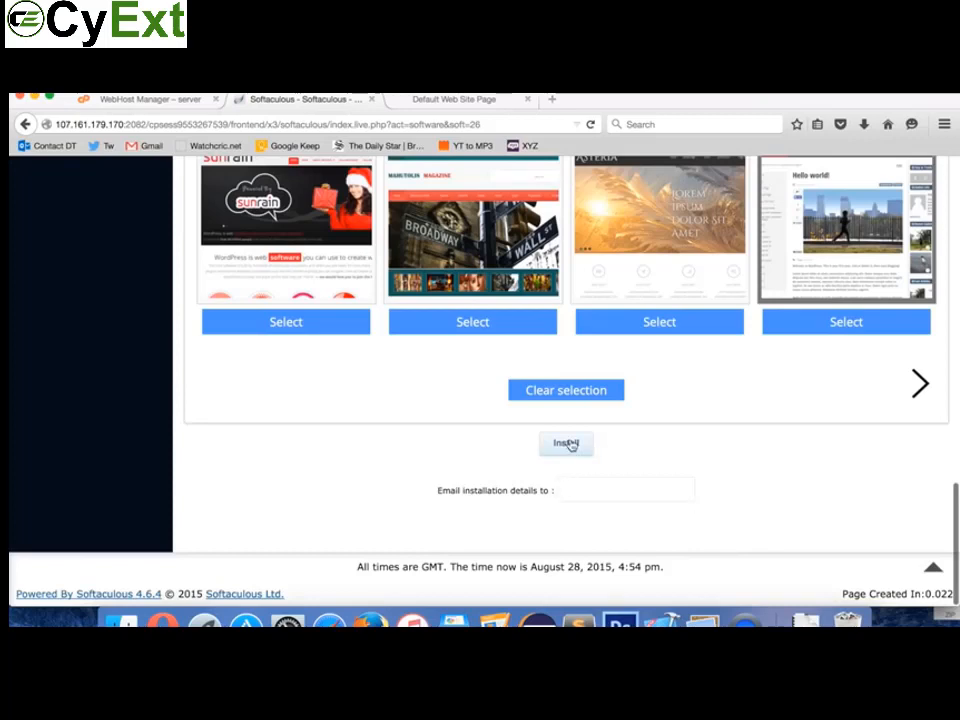
click(580, 489)
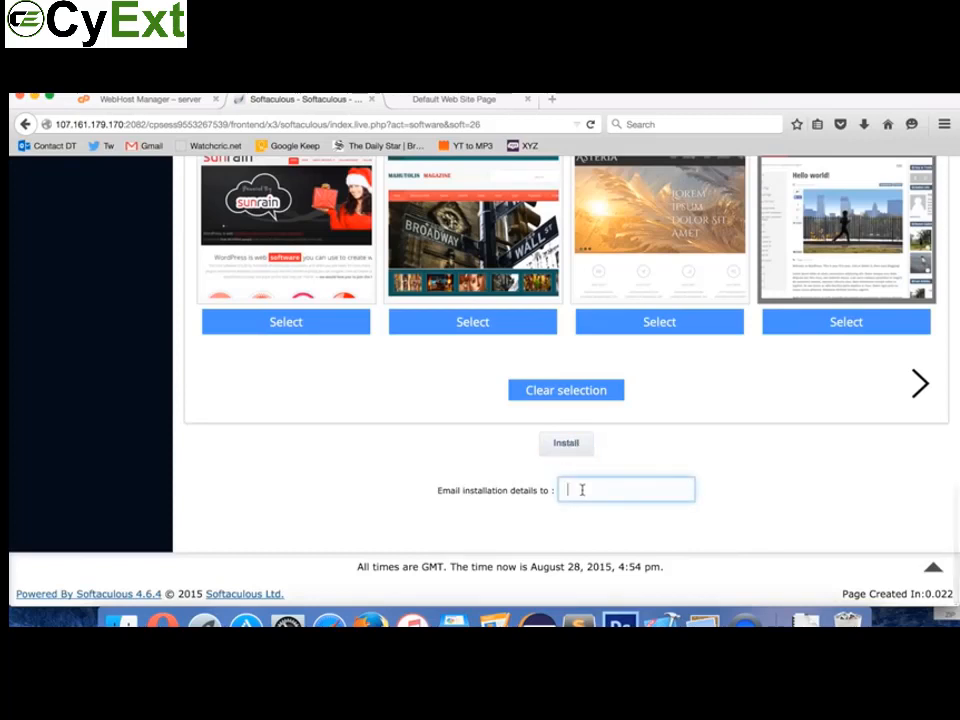
text(mail)
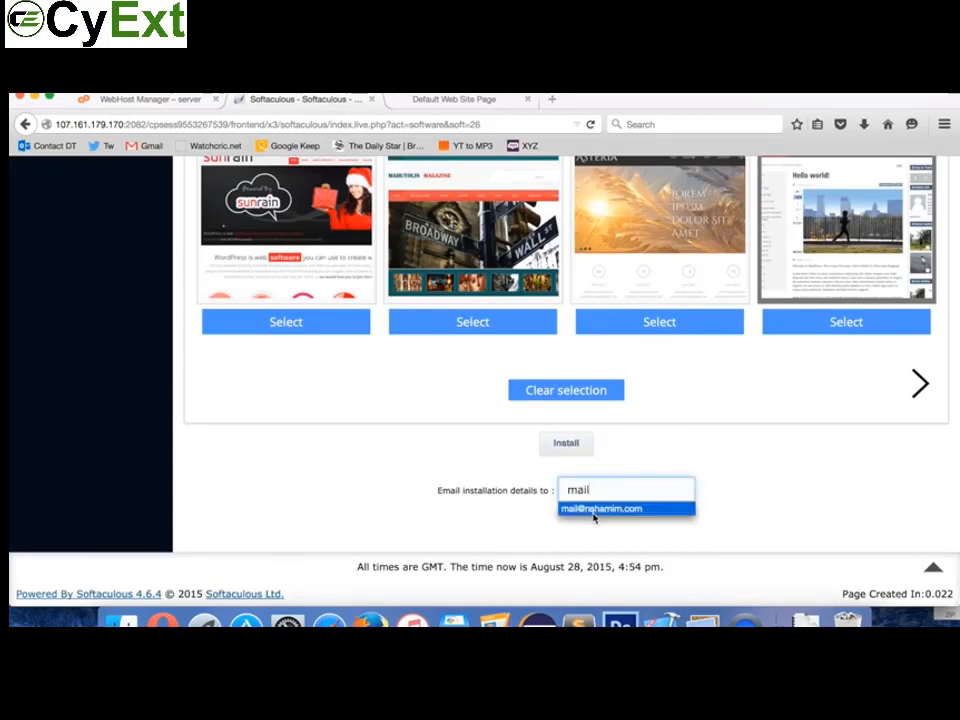
click(597, 509)
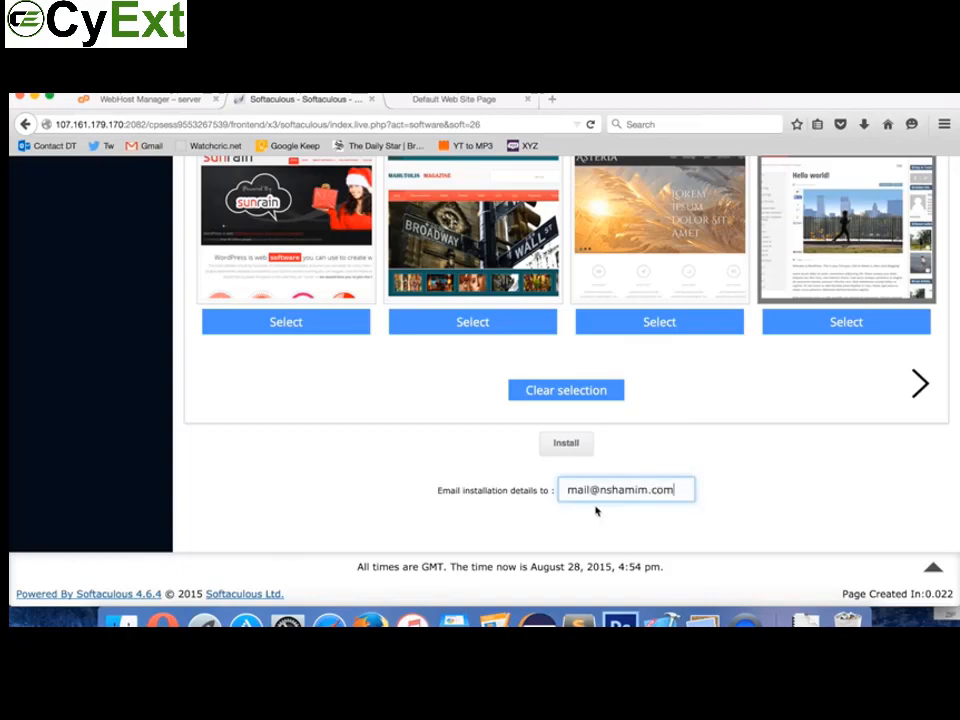
click(566, 444)
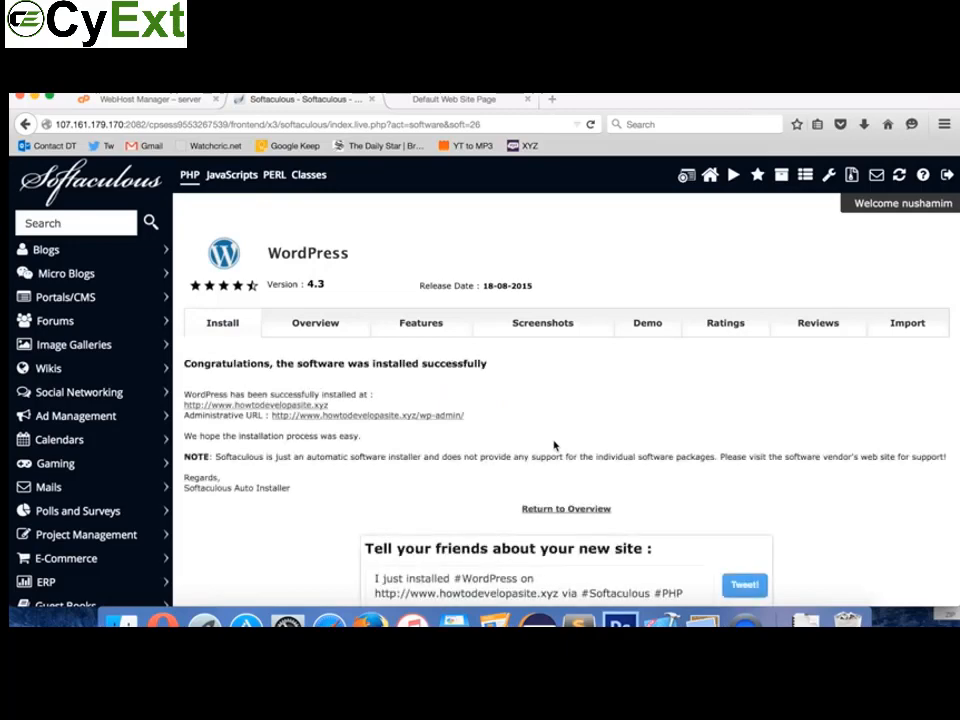
Step: Open howtodevelopasite.xyz from the install success page in a new tab and switch to it
scroll(555, 445, down, 2)
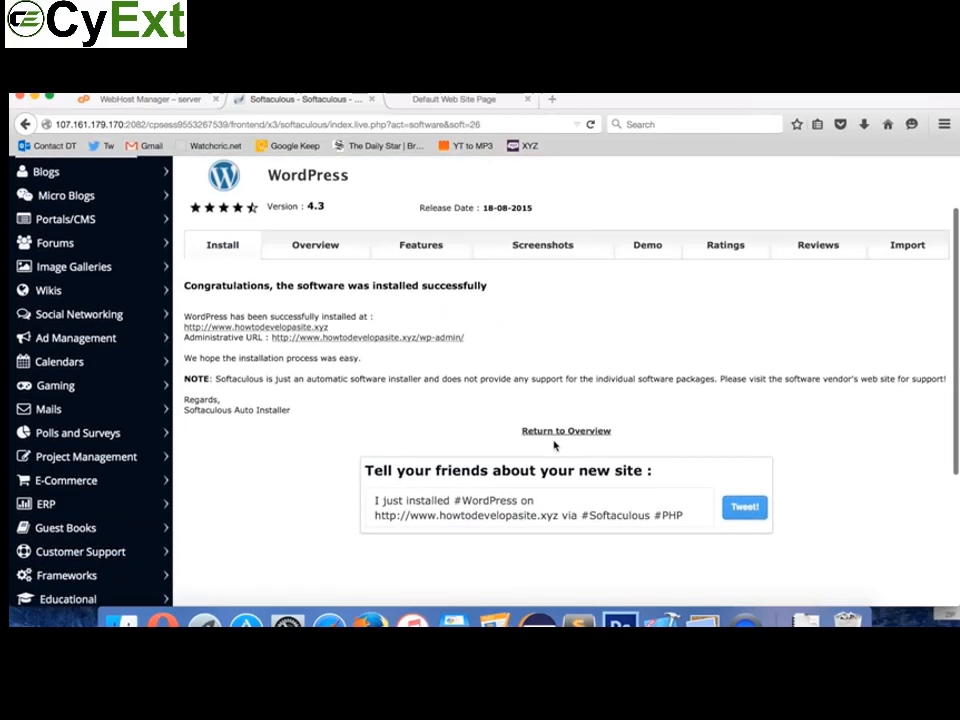
scroll(553, 446, up, 2)
scroll(553, 446, down, 4)
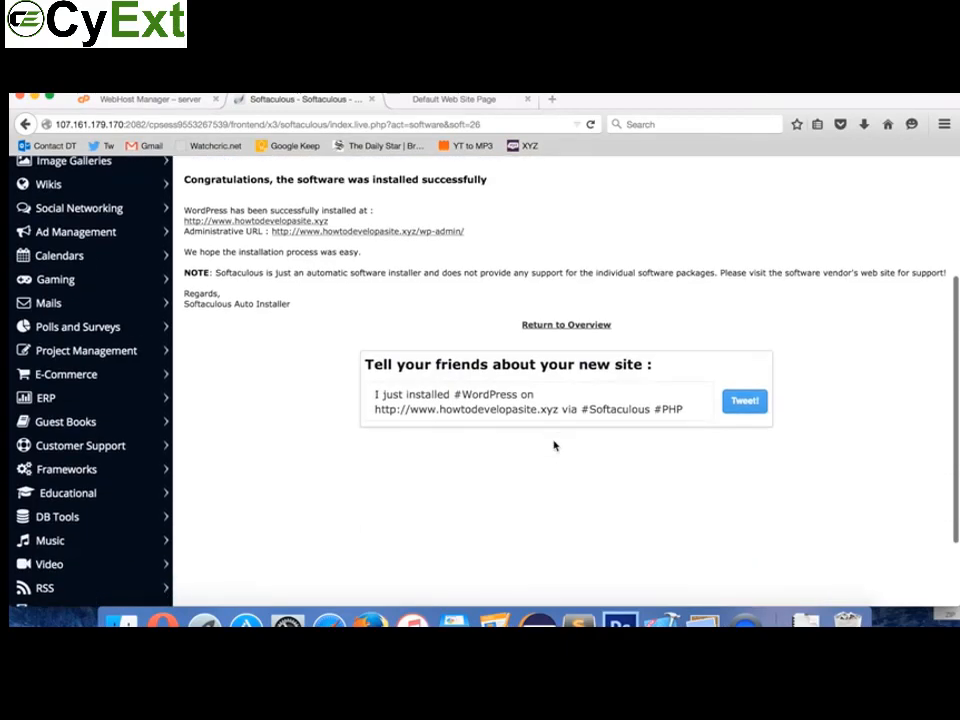
scroll(553, 440, up, 2)
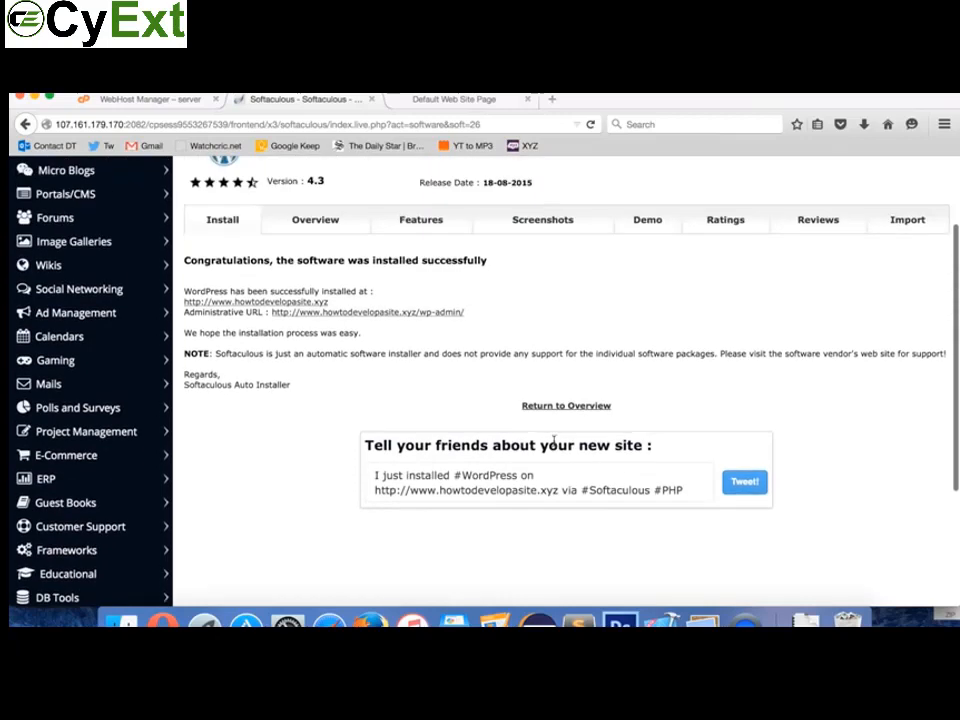
super+click(314, 303)
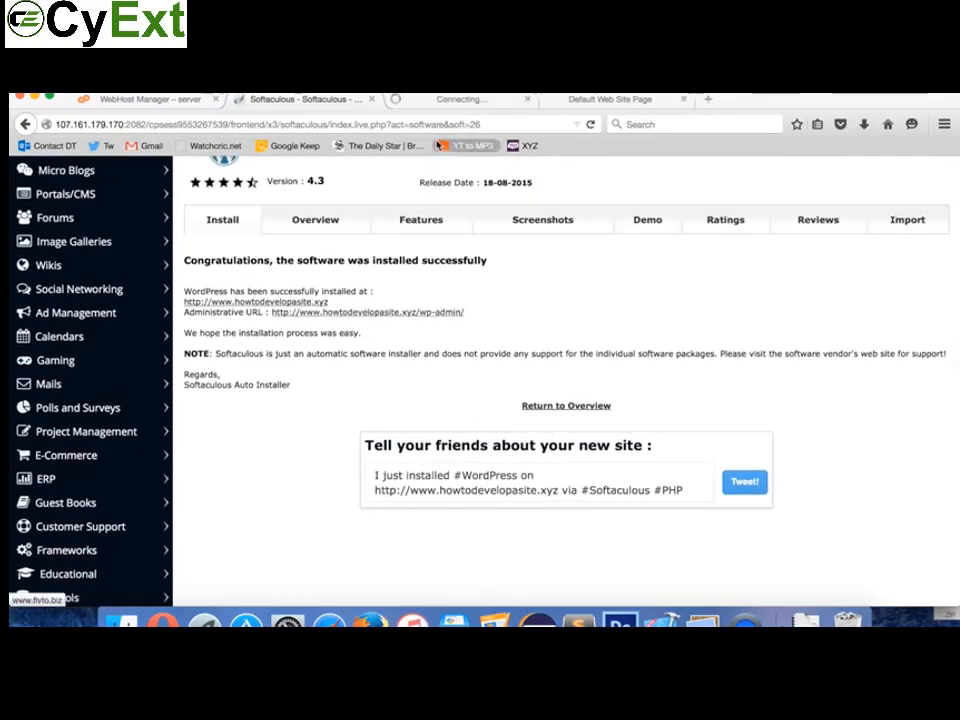
click(440, 98)
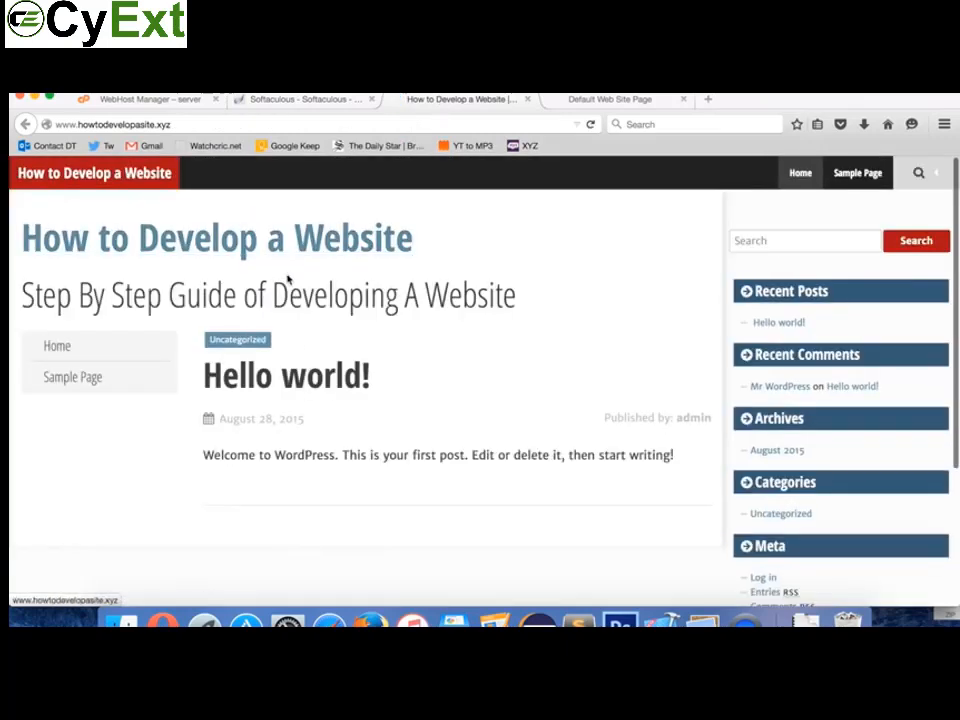
Step: Go to howtodevelopasite.xyz/wp-admin, fixing the mistyped address, to reach the login page
scroll(365, 404, down, 3)
scroll(365, 404, up, 3)
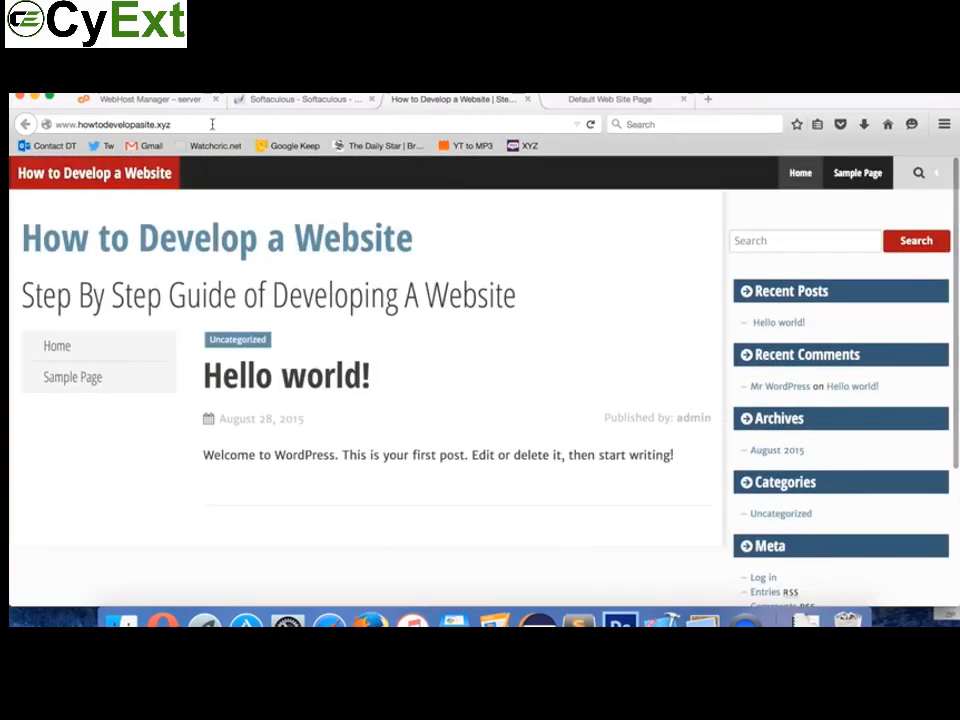
click(212, 124)
click(212, 124)
text(/wp-admin)
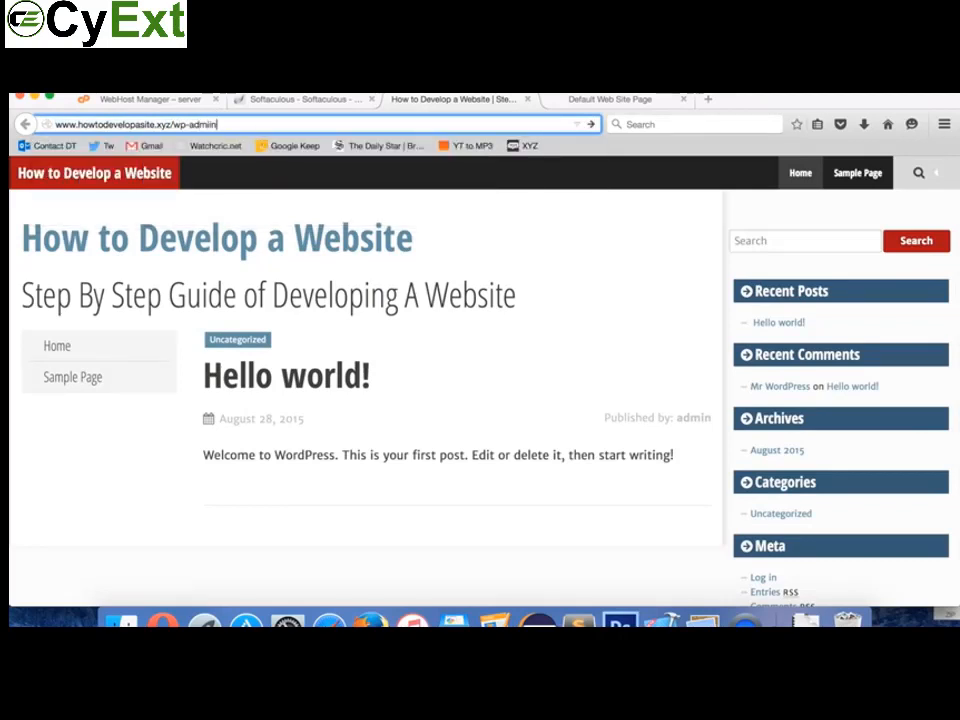
key(Return)
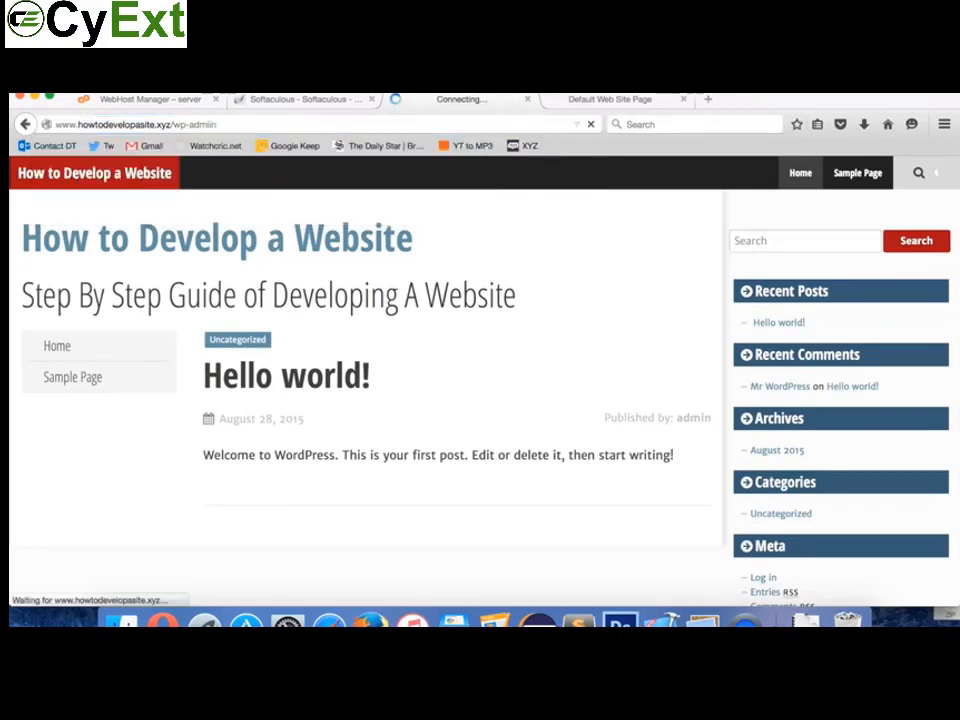
click(244, 122)
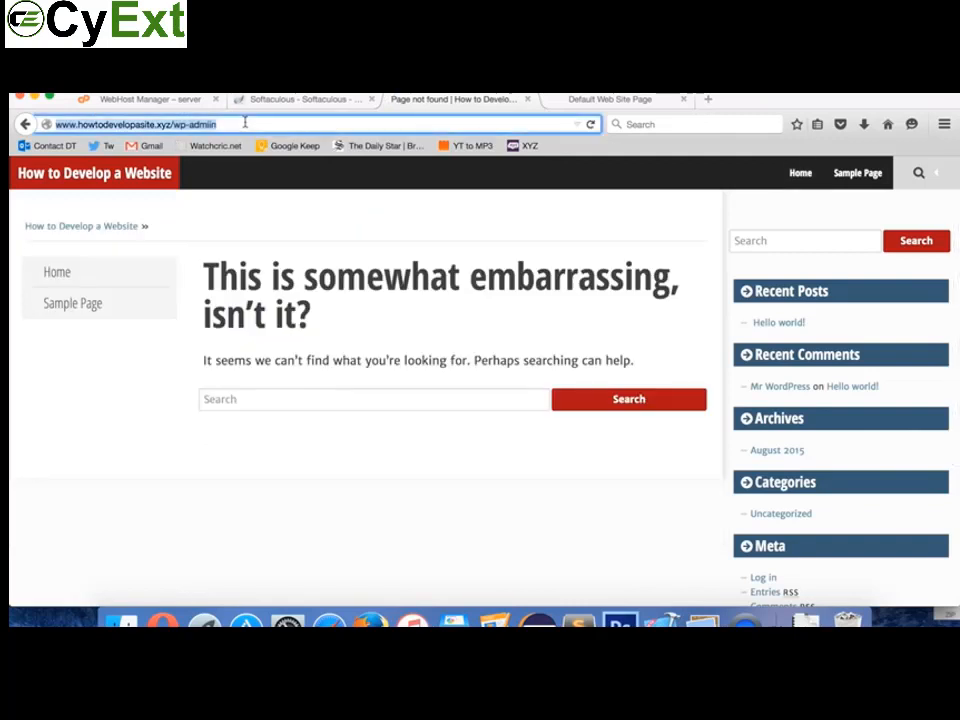
double_click(244, 122)
text(adm)
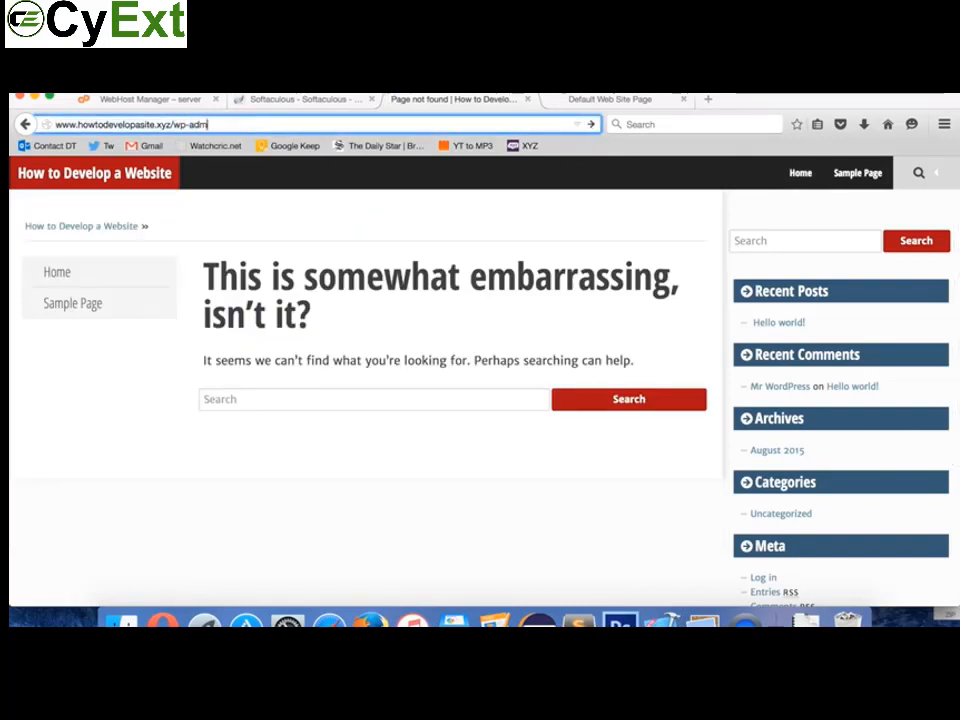
key(Return)
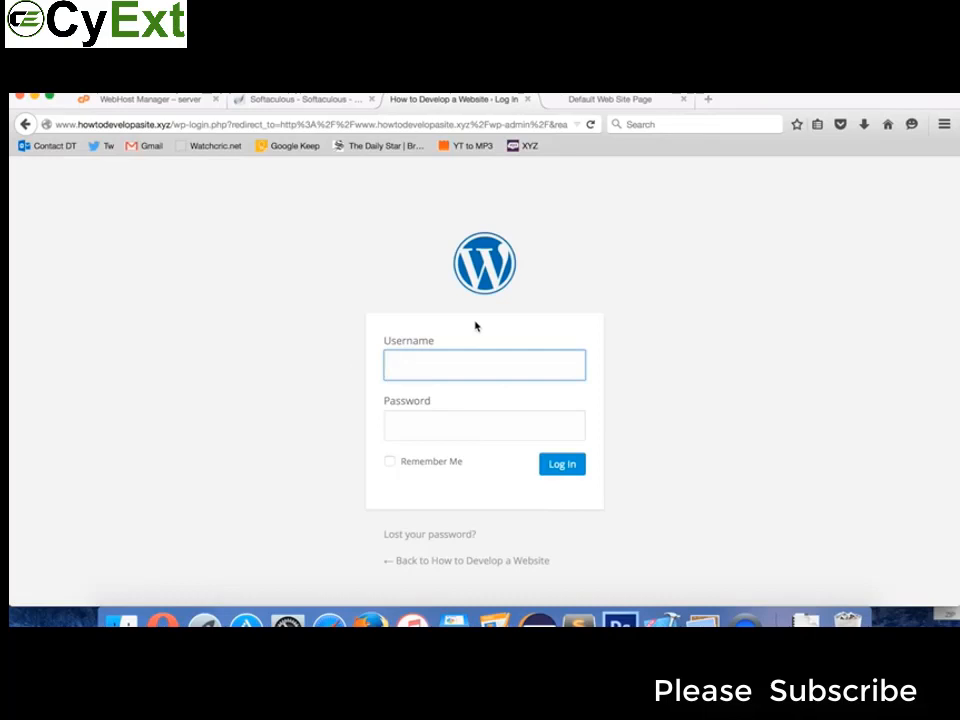
click(440, 428)
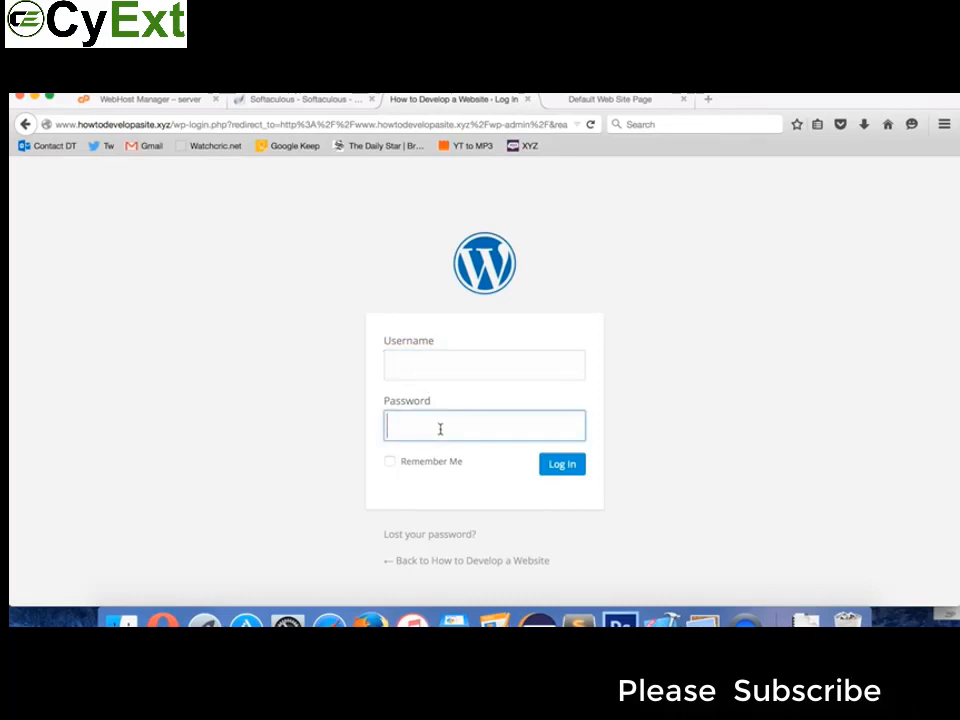
click(313, 97)
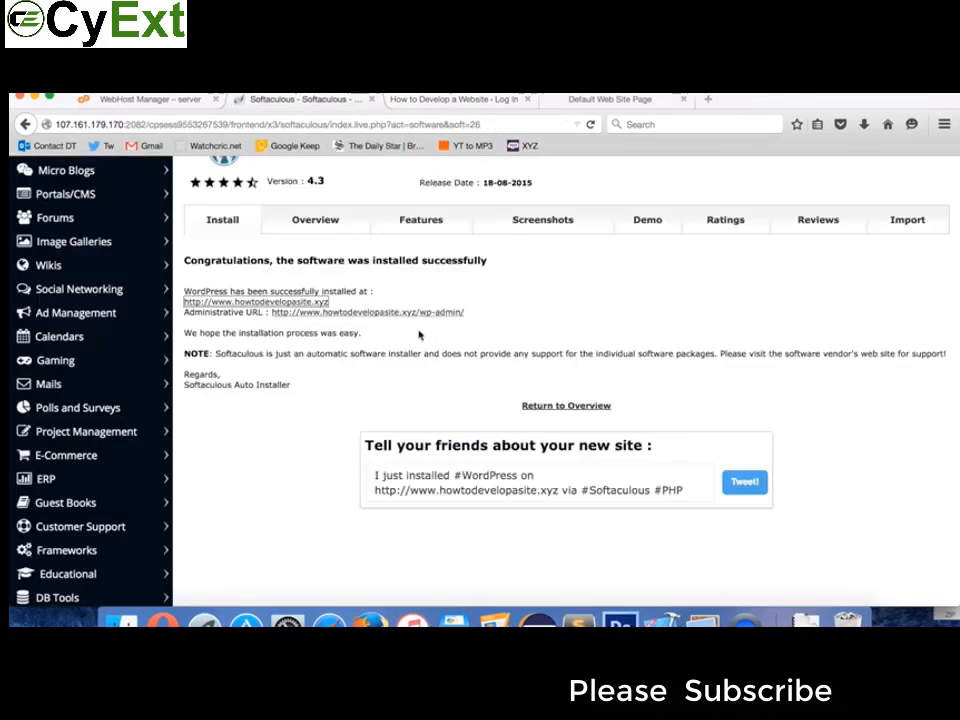
click(25, 124)
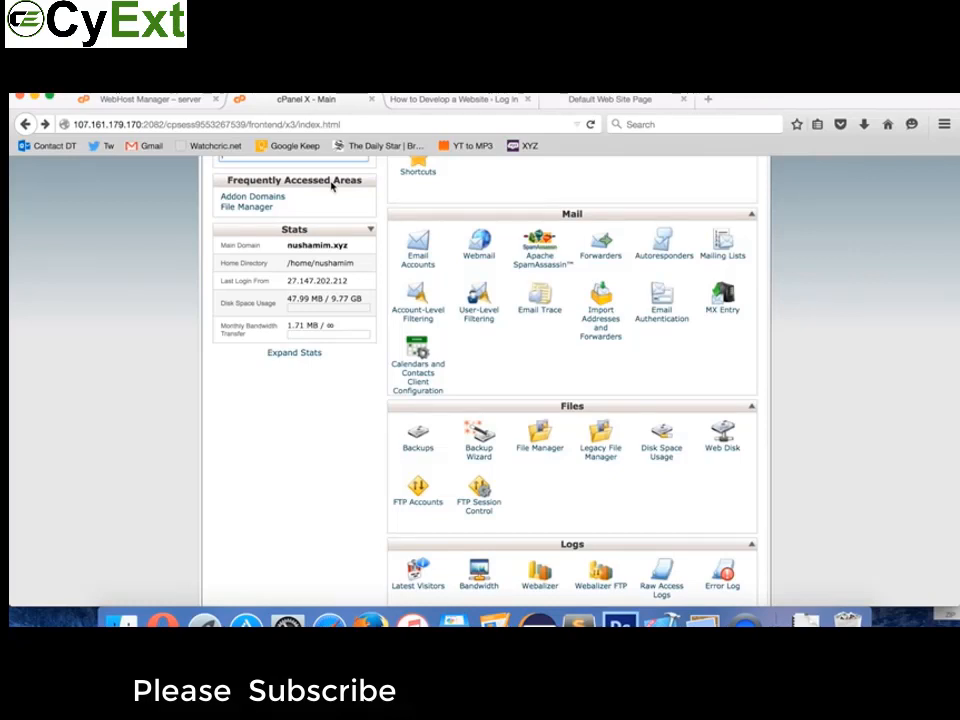
click(482, 99)
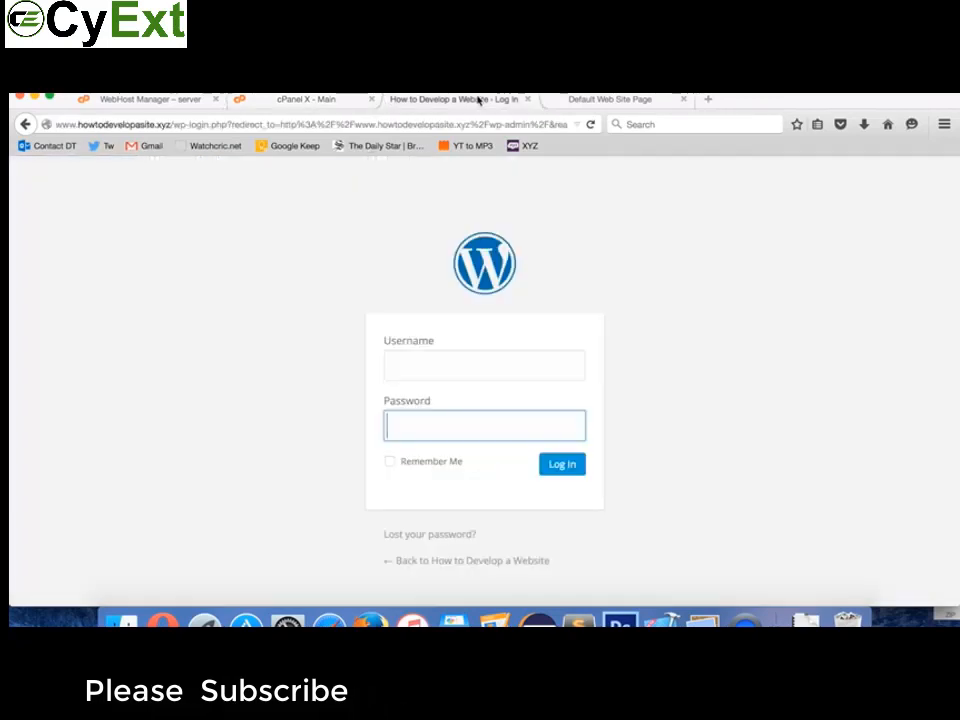
click(417, 362)
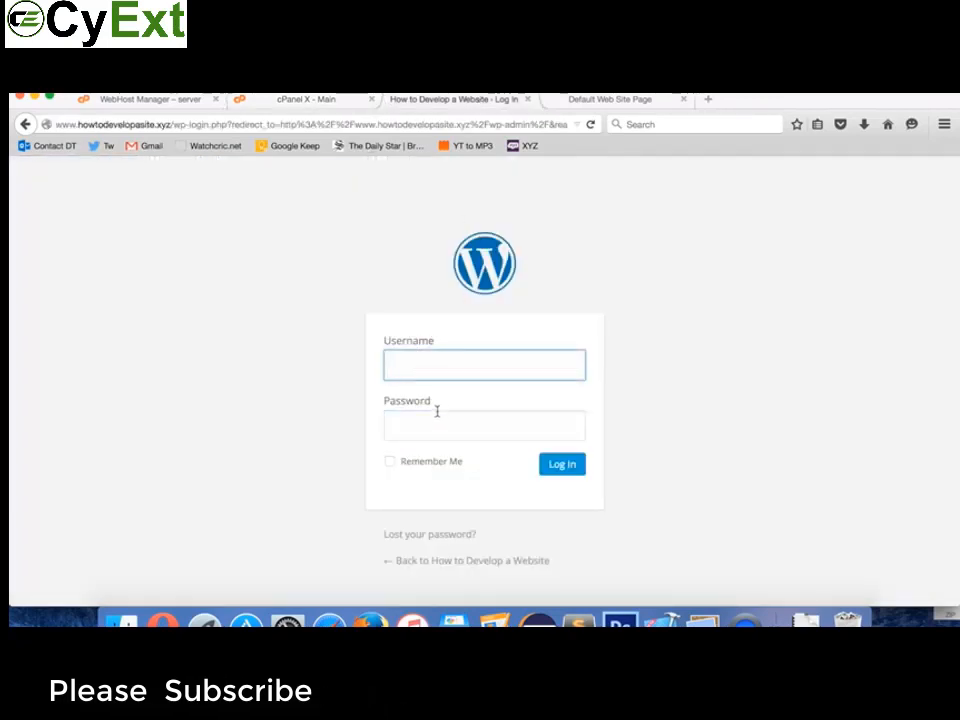